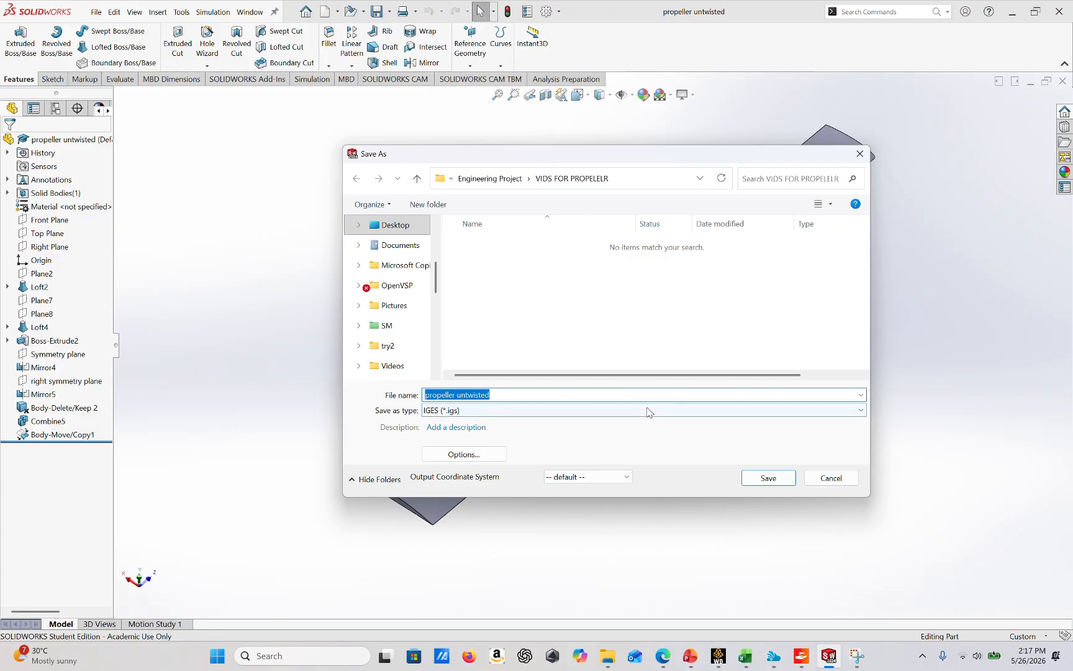
# Step: Save the untwisted propeller as an IGES file in the VIDS FOR PROPELELR folder and switch to Ansys Workbench
pyautogui.click(769, 478)
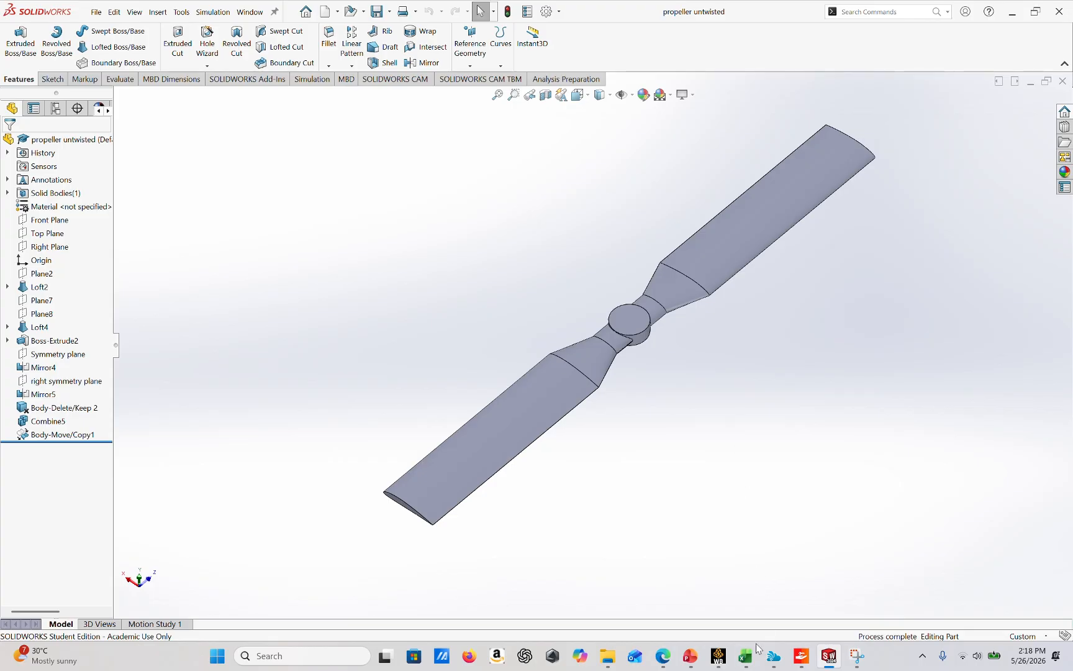
pyautogui.moveTo(718, 655)
pyautogui.click(726, 582)
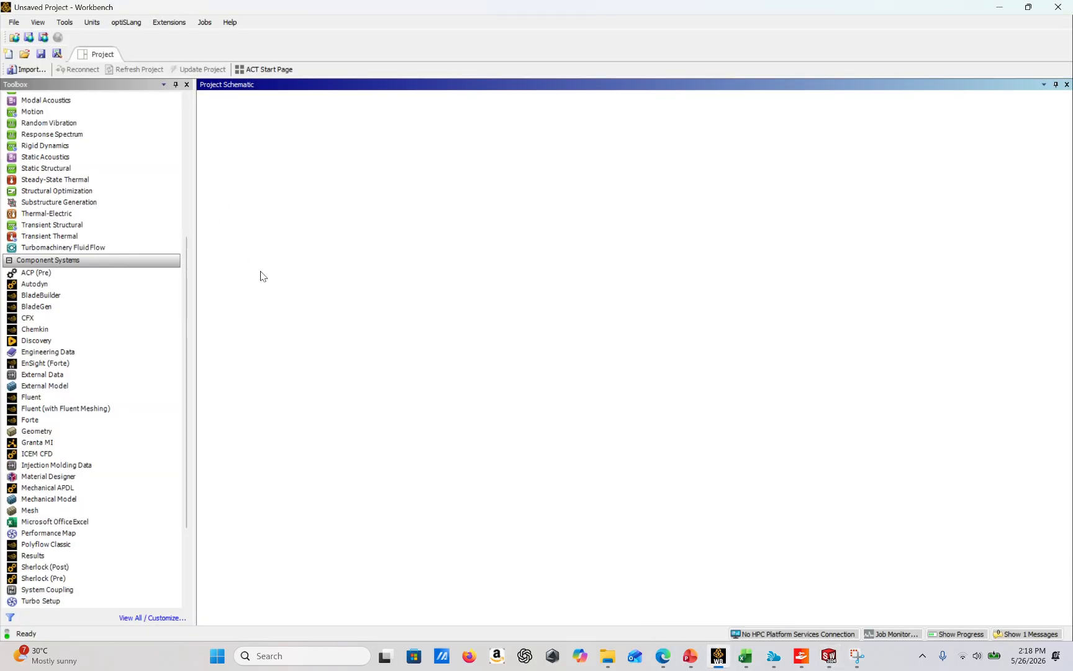
# Step: Add a Geometry component system to the project schematic and start a new SpaceClaim geometry from it
pyautogui.scroll(7, 104, 323)
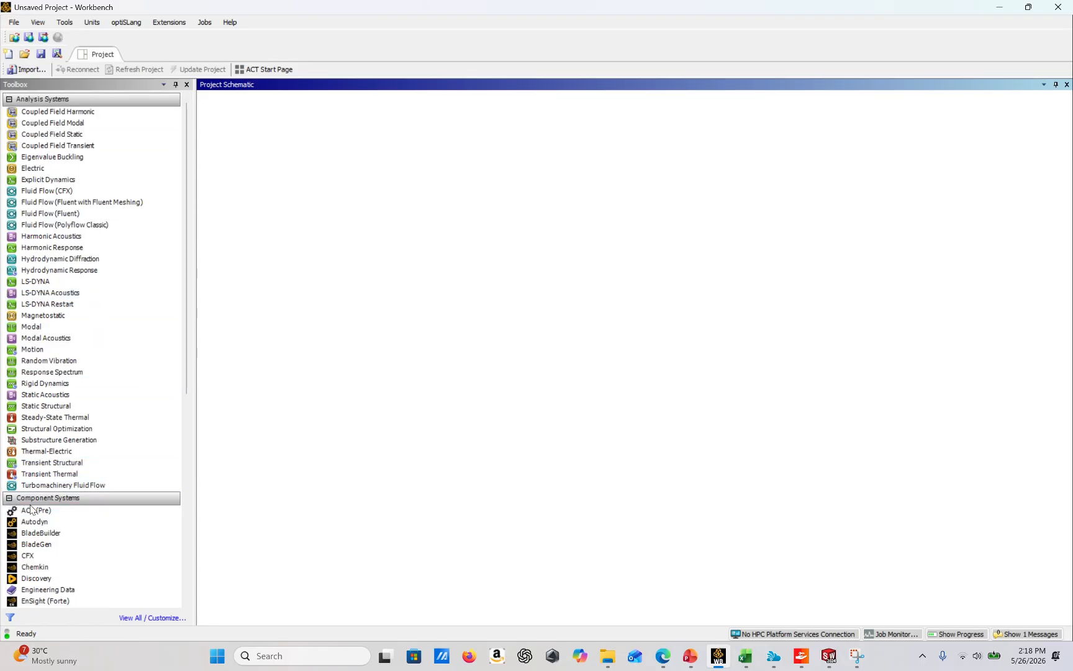
pyautogui.scroll(-5, 57, 534)
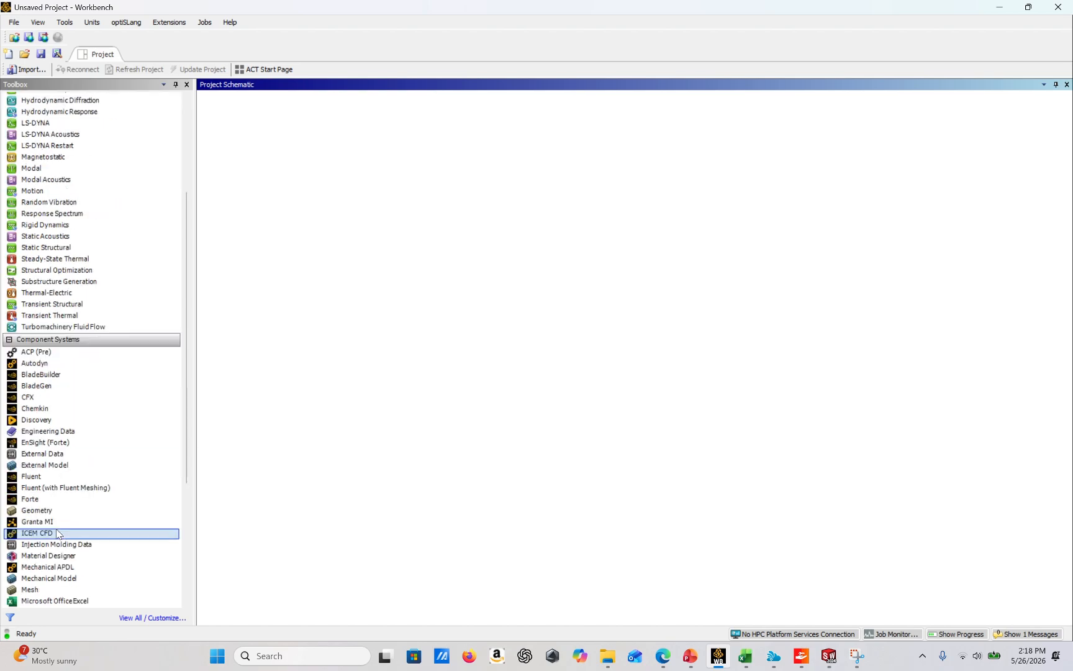
pyautogui.scroll(-3, 59, 536)
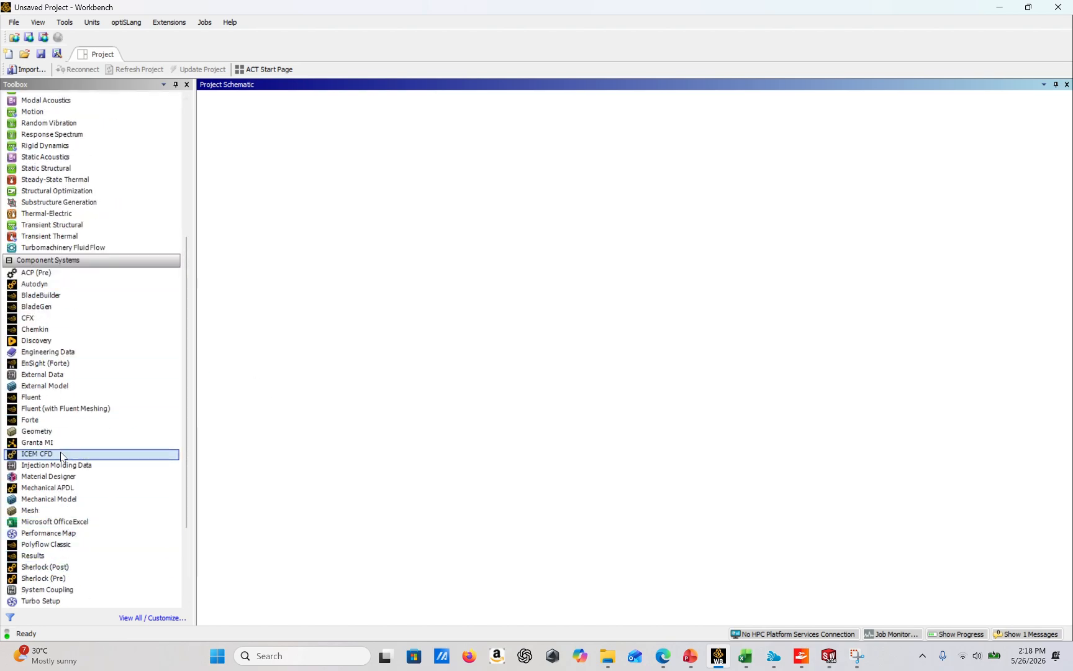
pyautogui.moveTo(37, 438); pyautogui.dragTo(282, 169)
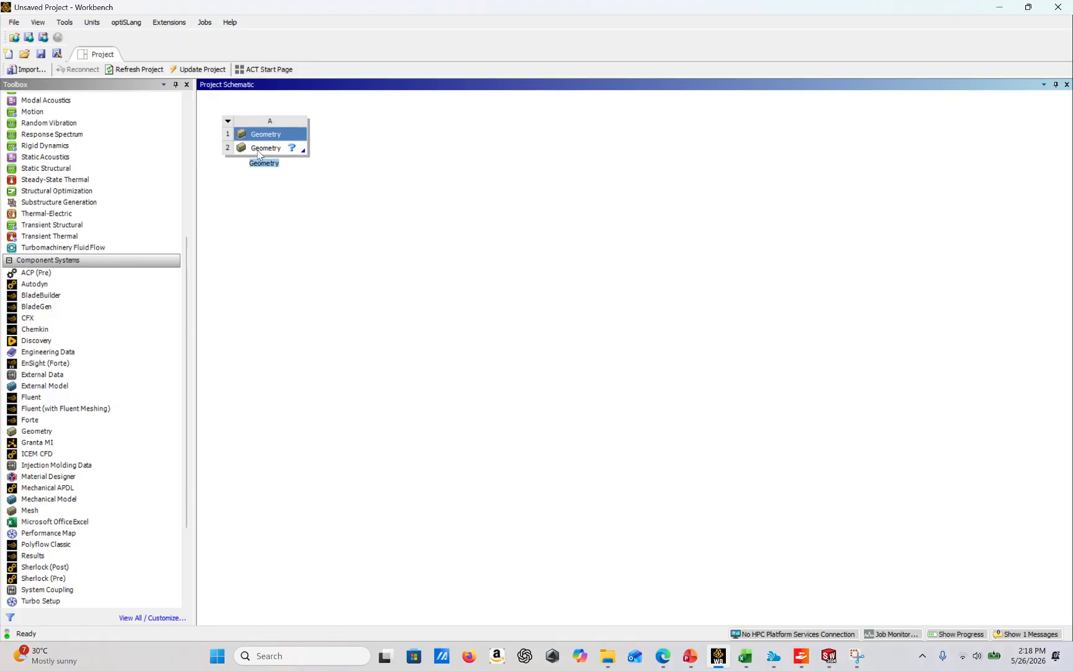
pyautogui.rightClick(278, 150)
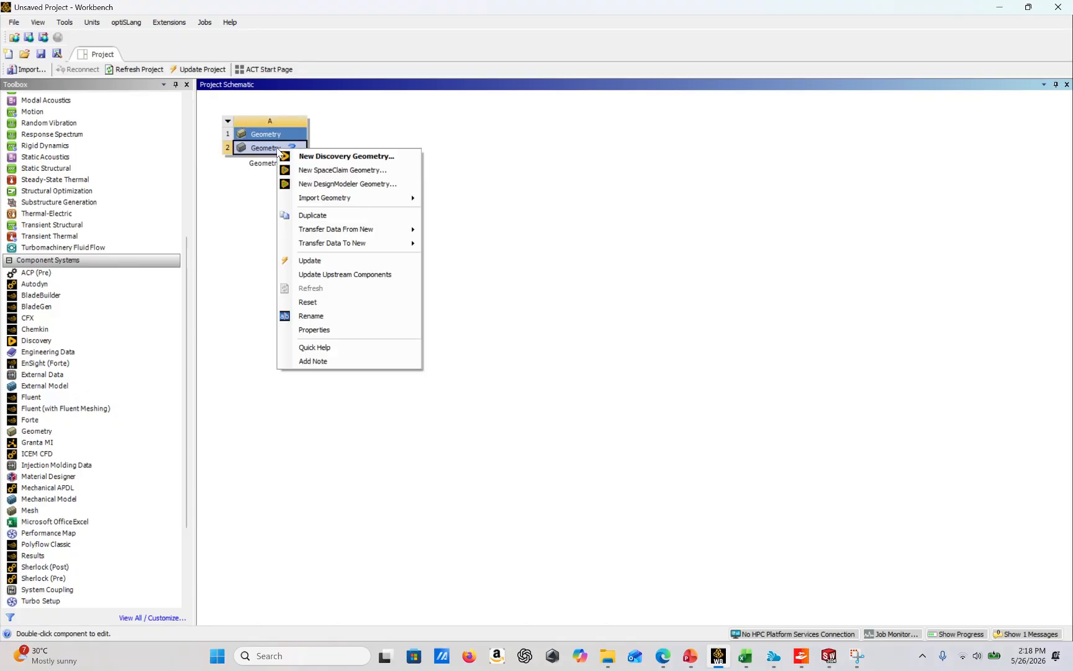
pyautogui.click(328, 171)
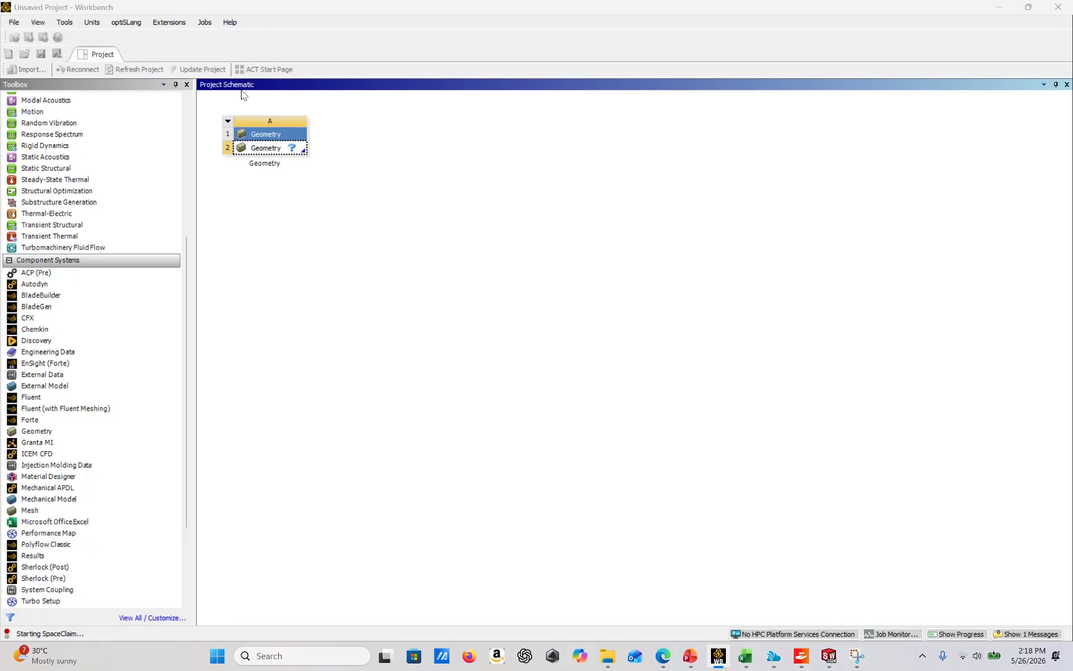
pyautogui.click(291, 154)
pyautogui.rightClick(291, 154)
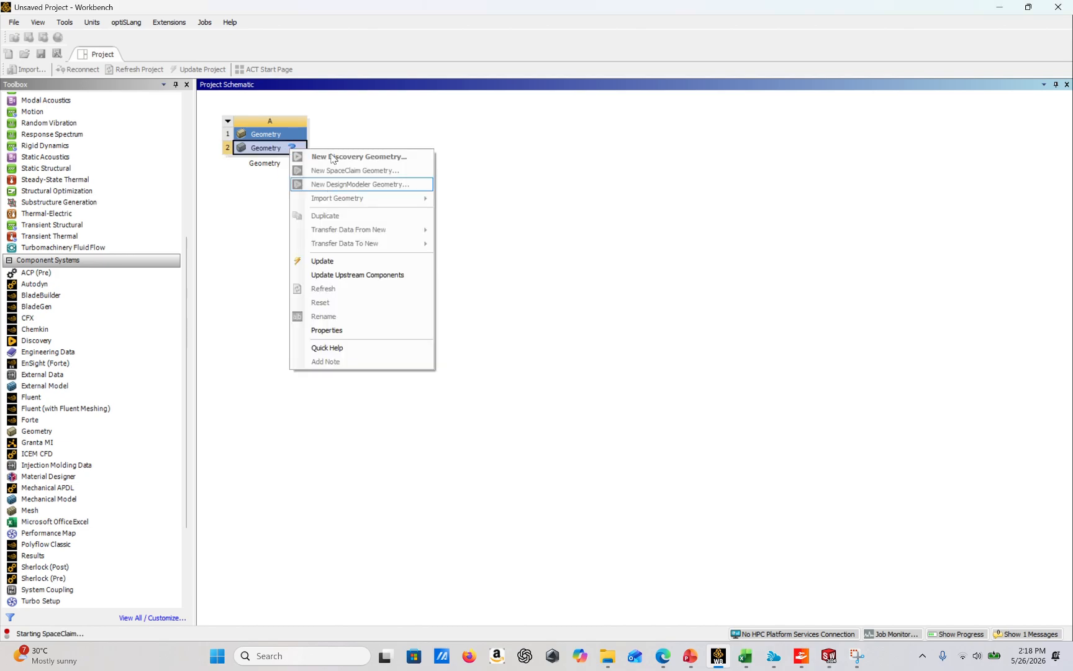
pyautogui.click(261, 223)
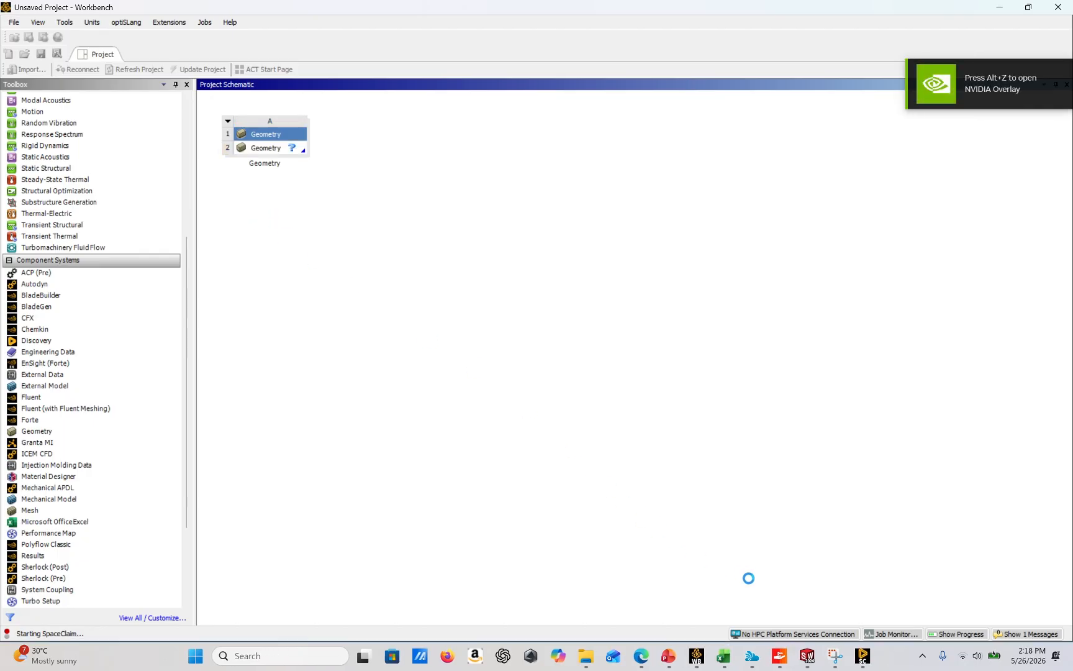
# Step: Switch to Excel and review the bottom, top and diameter dimensions of the outer domain, inner domain and rotating zone
pyautogui.click(714, 596)
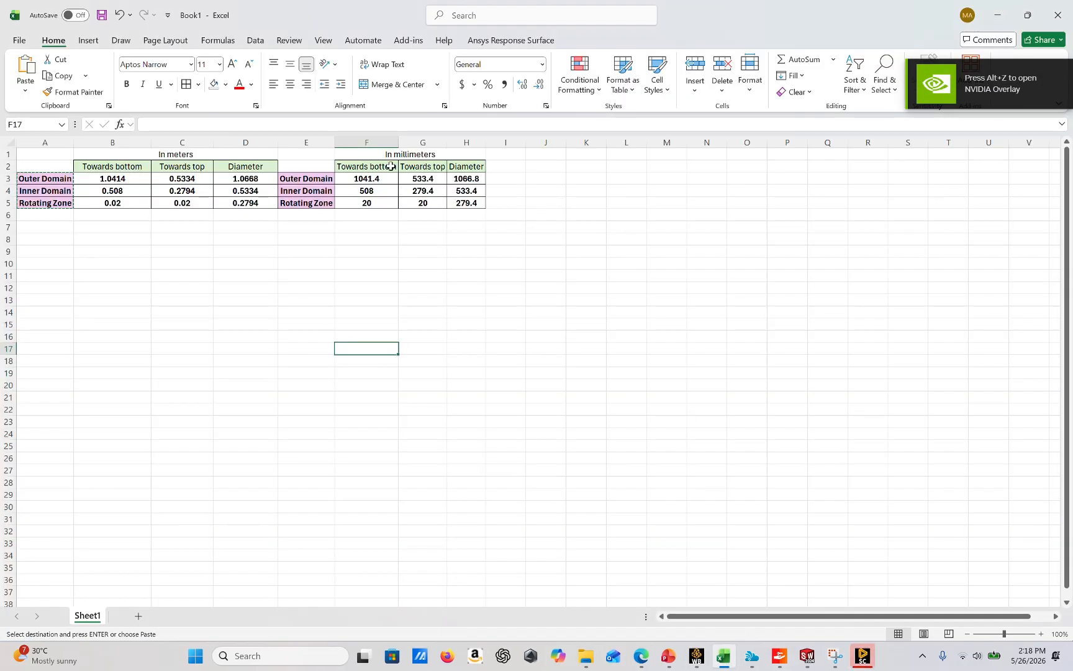
pyautogui.click(83, 253)
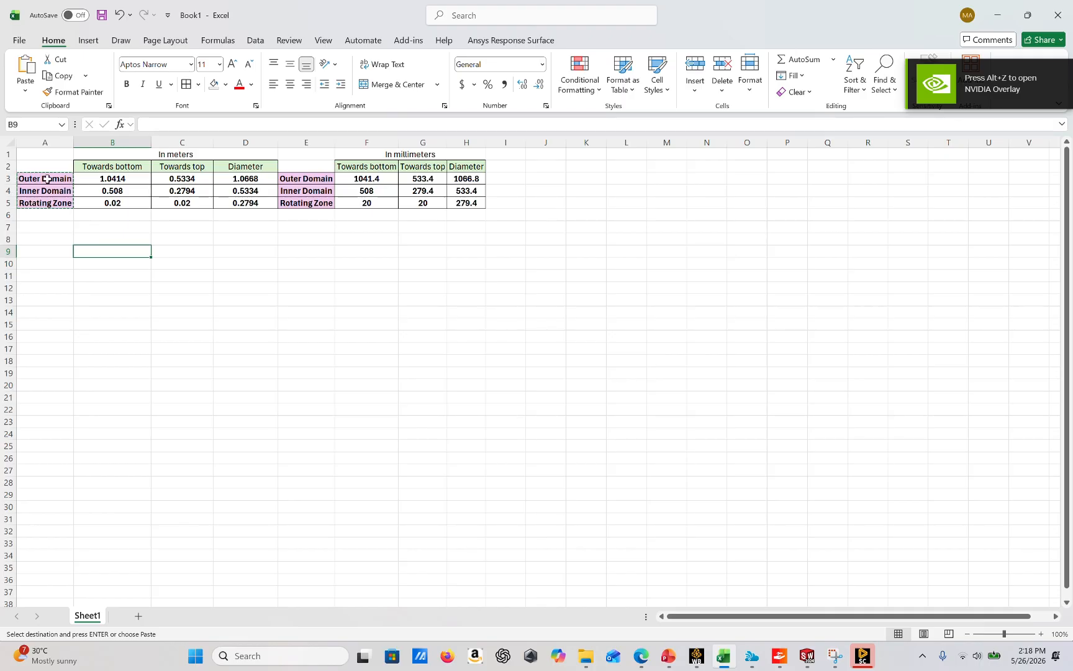
pyautogui.moveTo(46, 179); pyautogui.dragTo(58, 209)
pyautogui.click(55, 191)
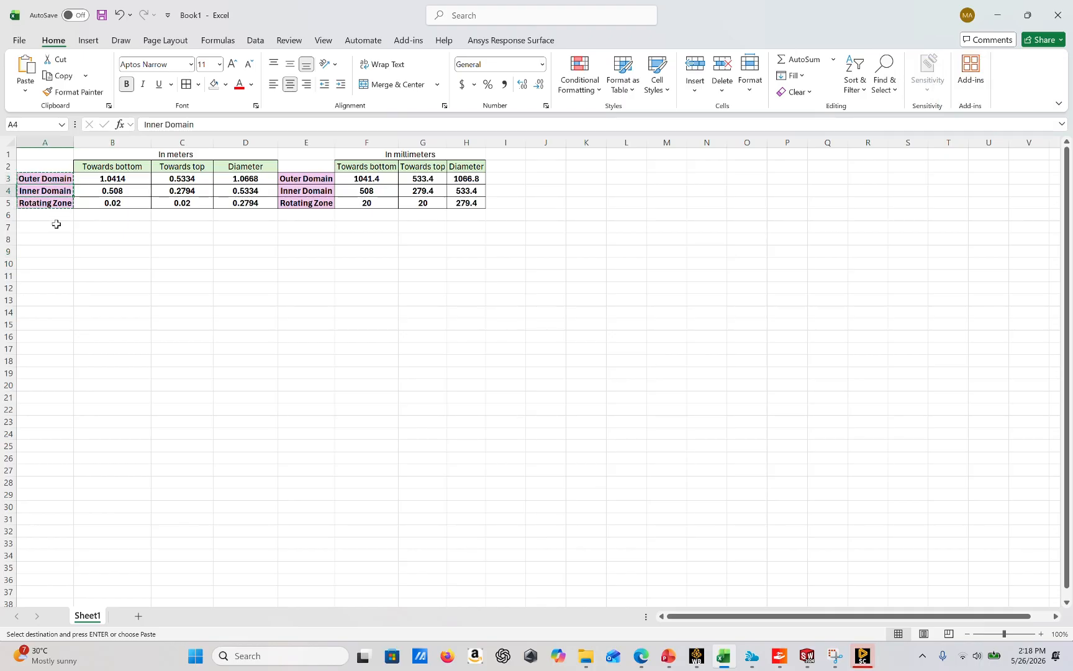
pyautogui.click(59, 203)
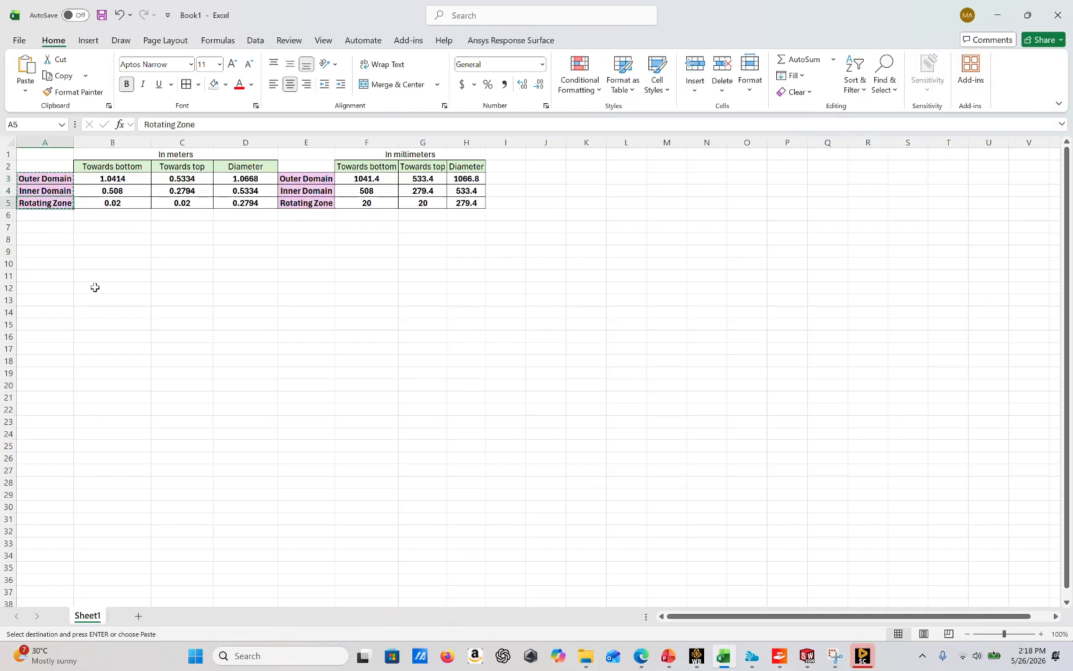
pyautogui.click(382, 178)
pyautogui.click(421, 179)
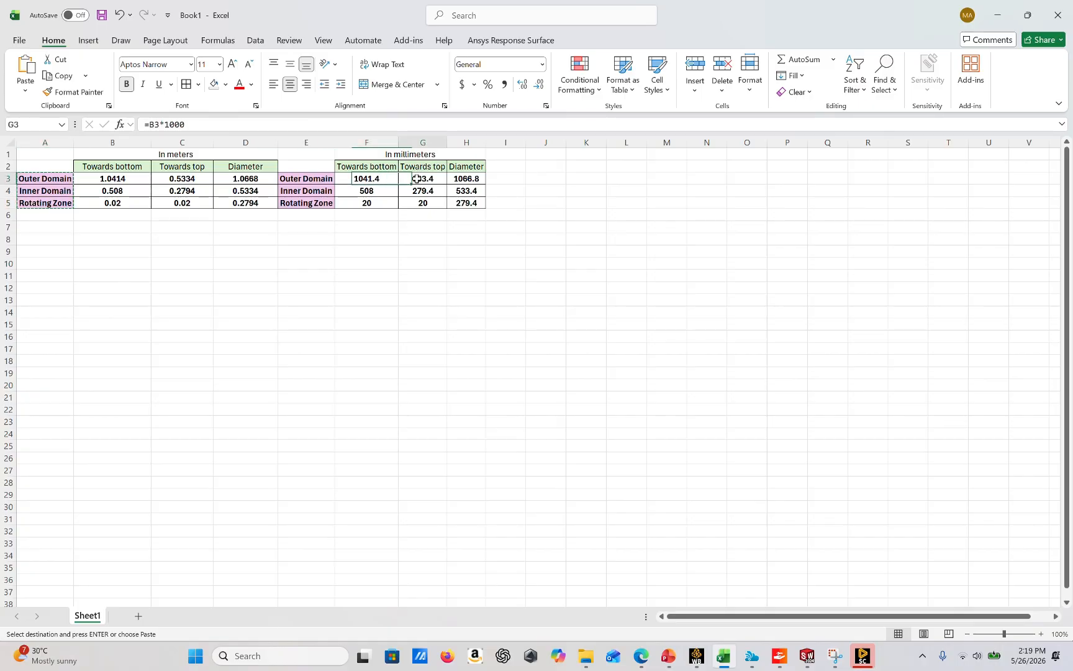
pyautogui.click(465, 181)
pyautogui.click(434, 191)
pyautogui.click(385, 194)
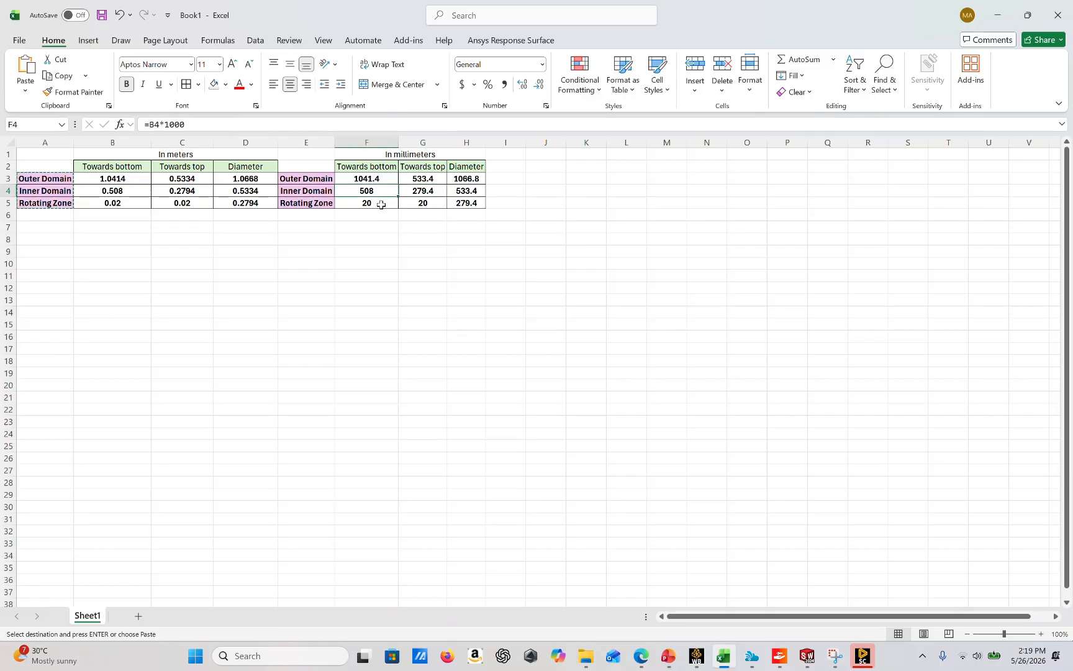
pyautogui.click(378, 204)
pyautogui.click(431, 204)
pyautogui.click(474, 204)
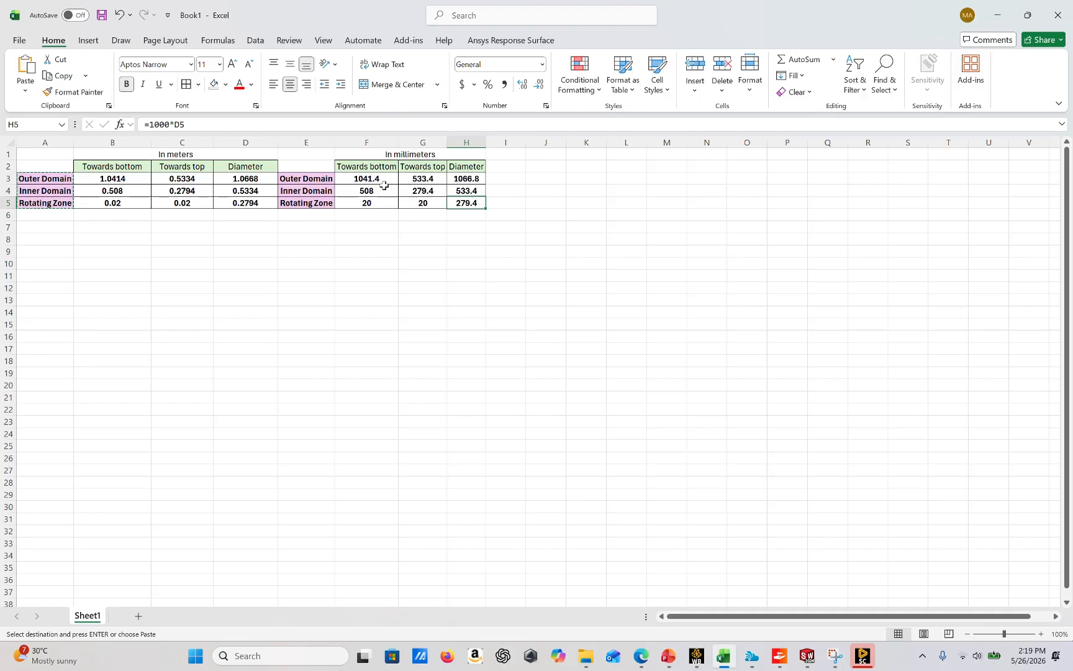
# Step: Switch to SpaceClaim and start a circle sketch on the XZ plane, viewed straight on along the Y axis
pyautogui.moveTo(866, 656)
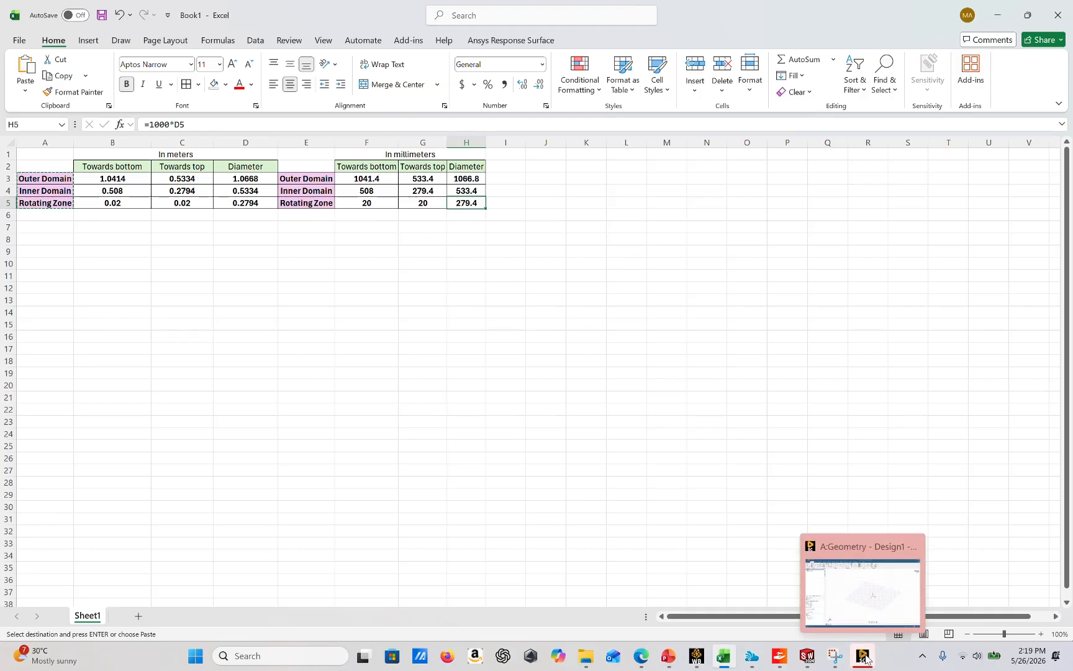
pyautogui.click(858, 625)
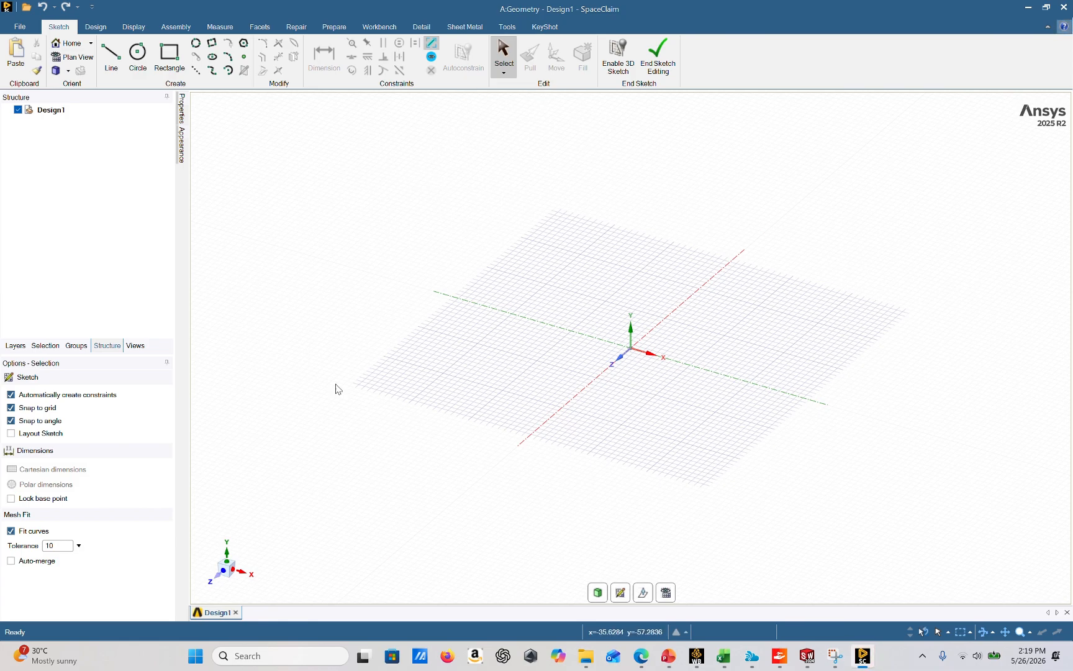
pyautogui.click(103, 26)
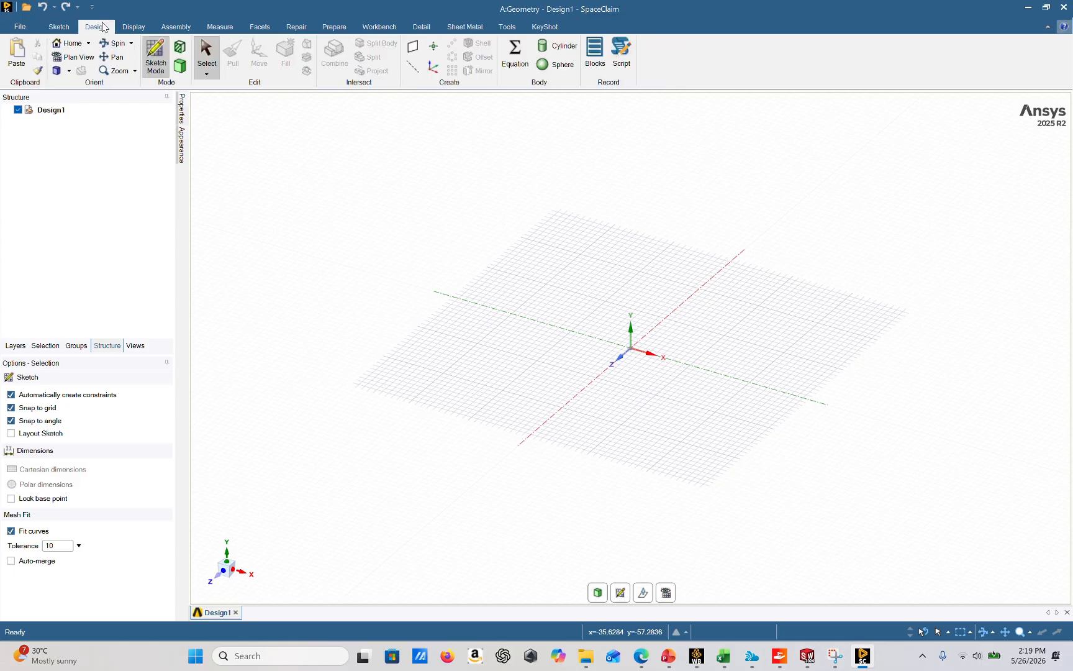
pyautogui.click(156, 55)
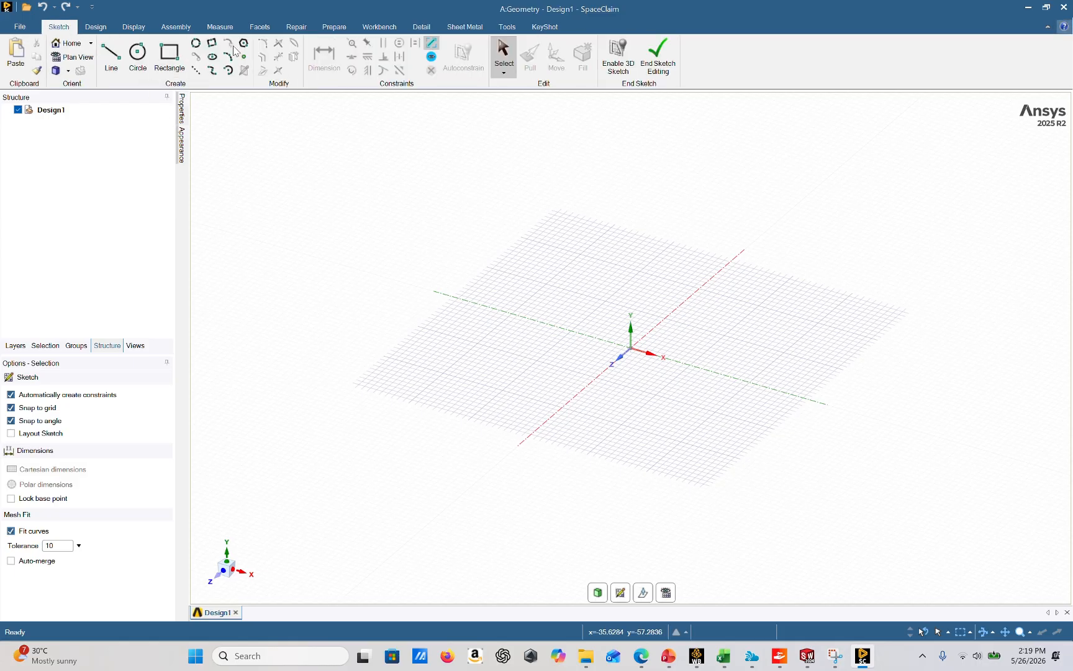
pyautogui.click(96, 27)
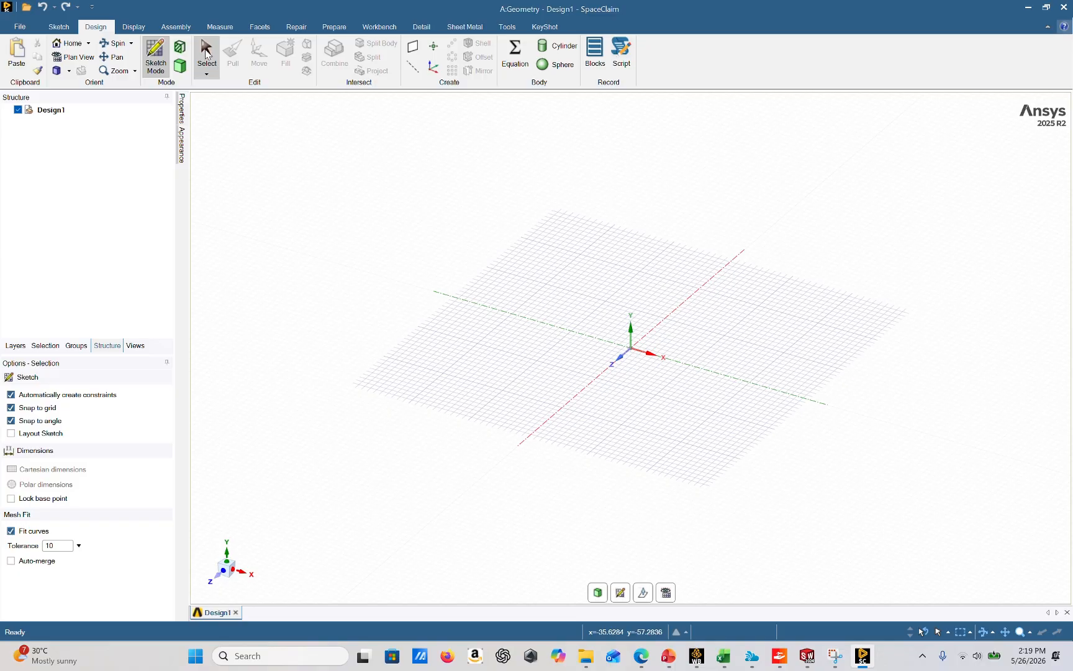
pyautogui.click(159, 57)
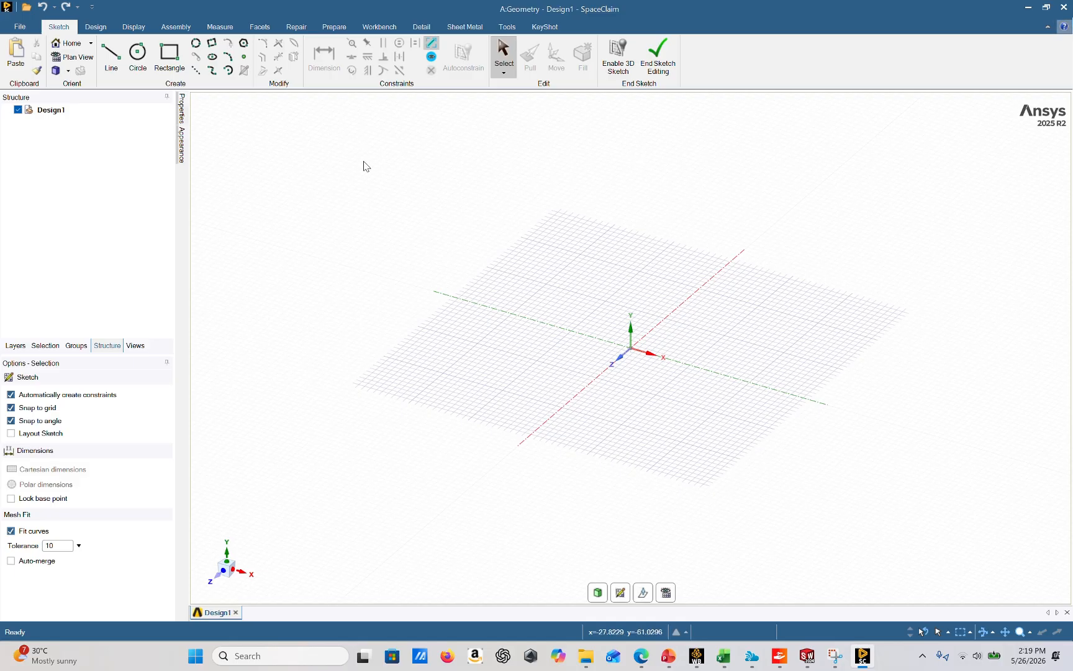
pyautogui.click(141, 61)
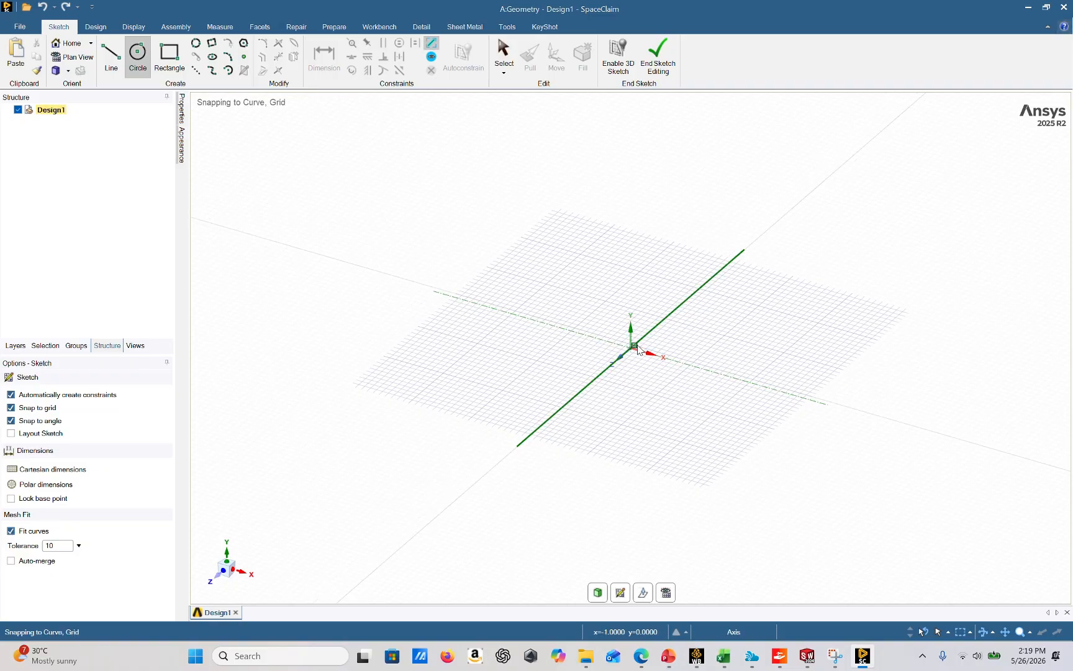
pyautogui.click(228, 558)
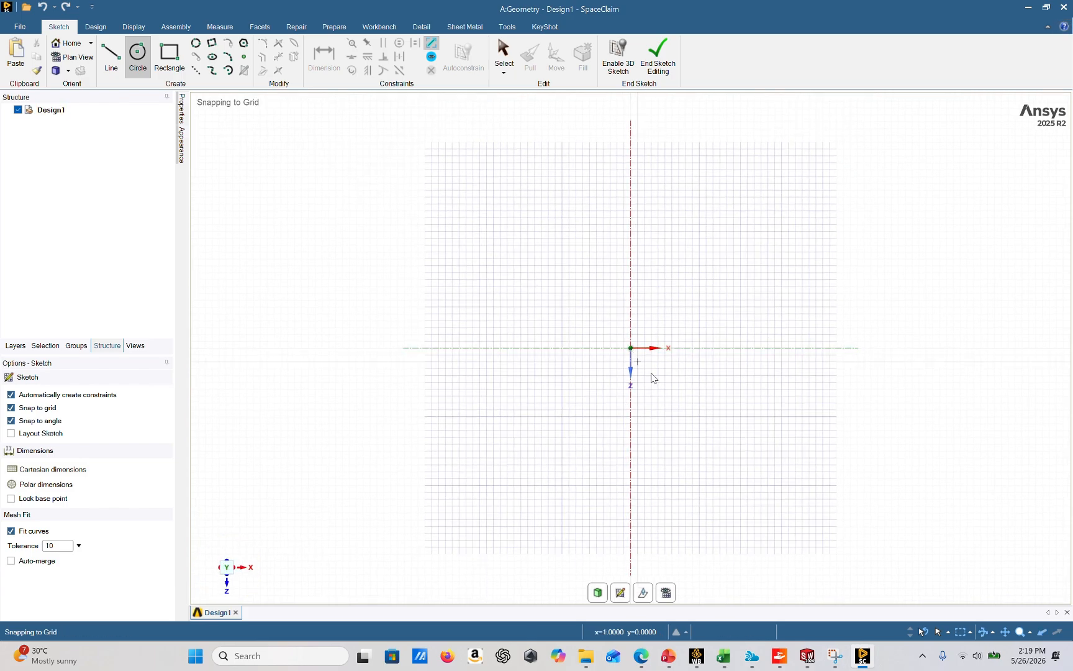
# Step: Switch to Excel and look up the rotating zone's diameter in the millimetre table
pyautogui.moveTo(724, 655)
pyautogui.click(733, 602)
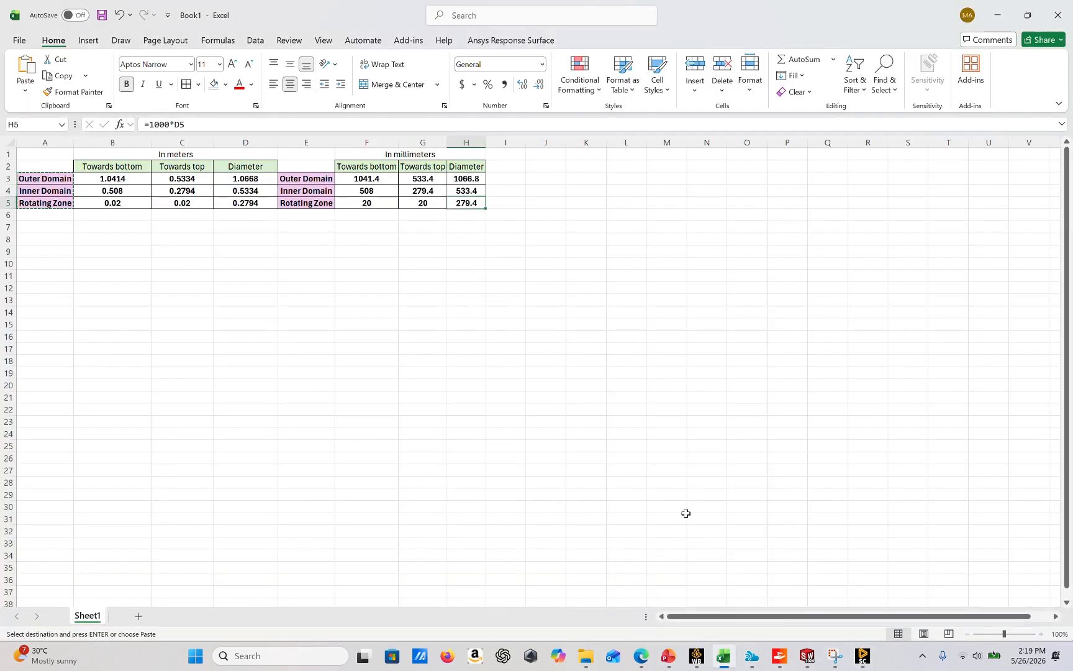
pyautogui.click(422, 226)
pyautogui.click(423, 251)
pyautogui.moveTo(327, 202); pyautogui.dragTo(467, 203)
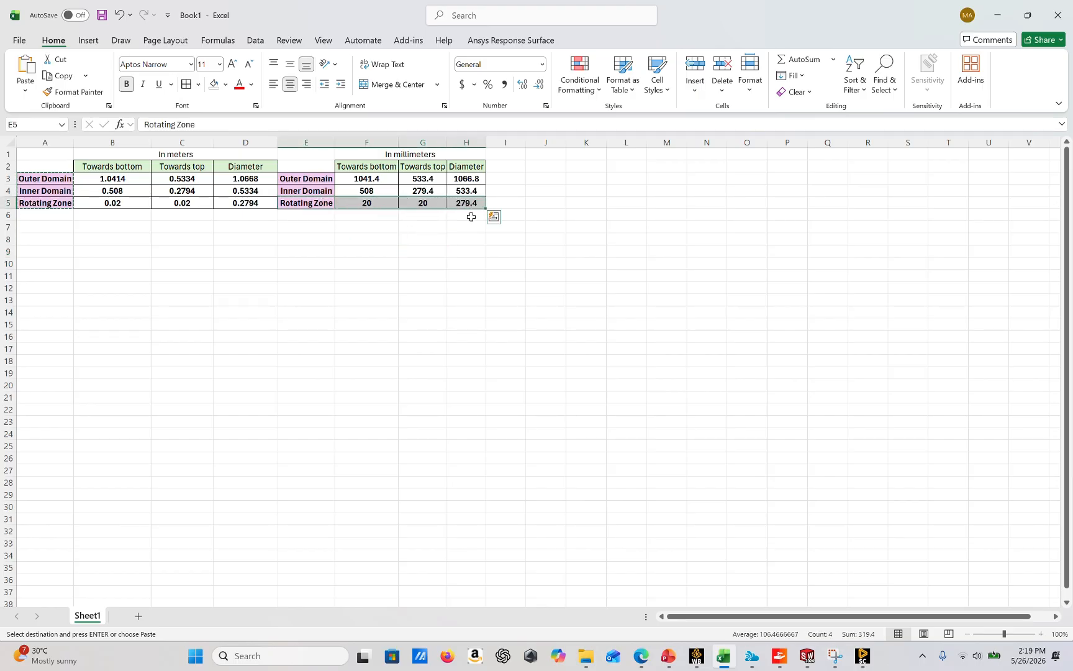
pyautogui.click(470, 205)
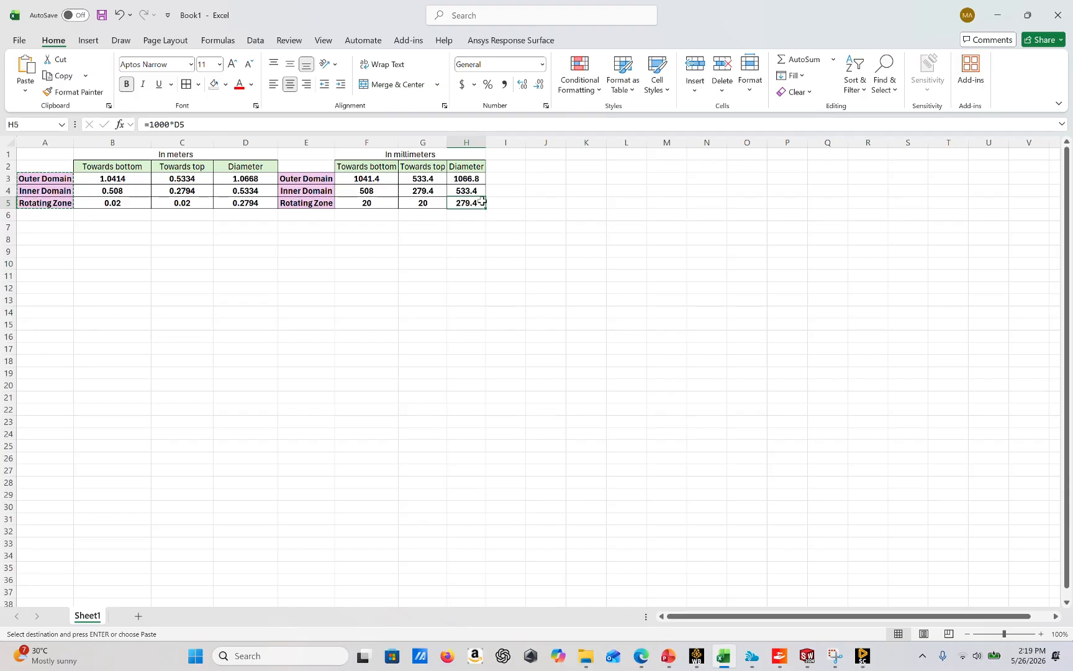
pyautogui.click(423, 156)
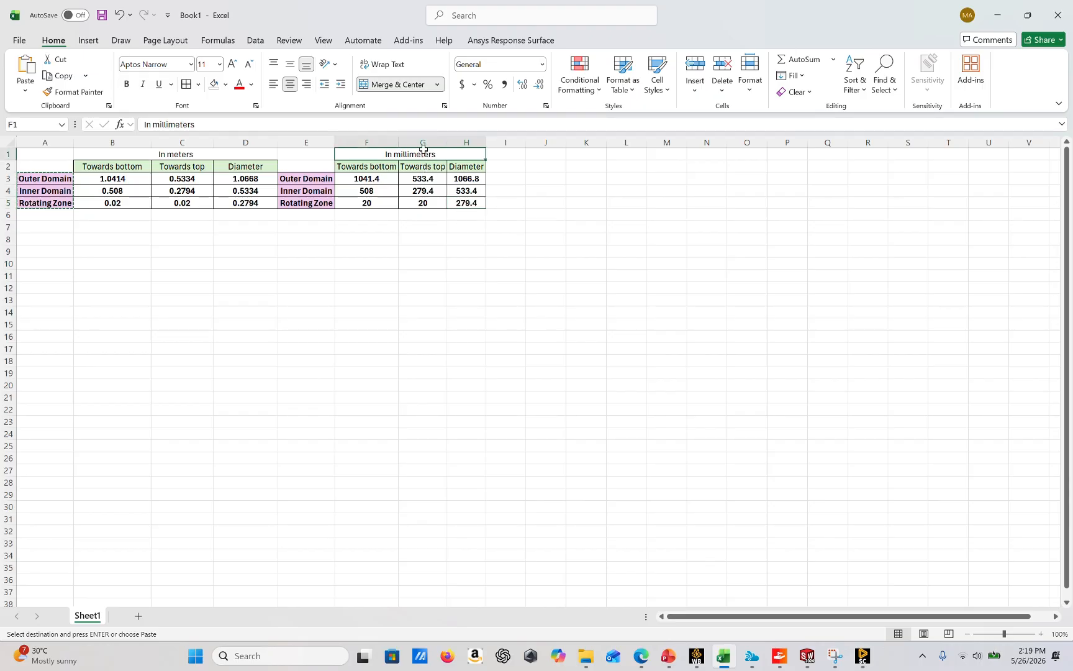
pyautogui.click(469, 204)
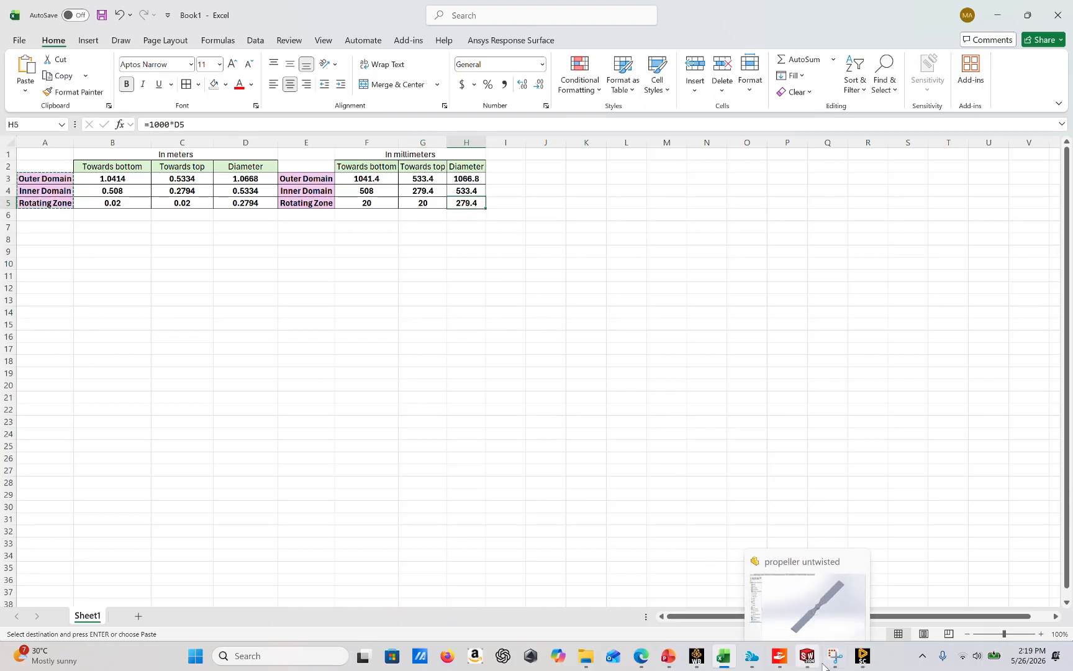
# Step: Switch to SpaceClaim and draw a circle centred on the origin with a diameter of 279.4 mm
pyautogui.click(867, 613)
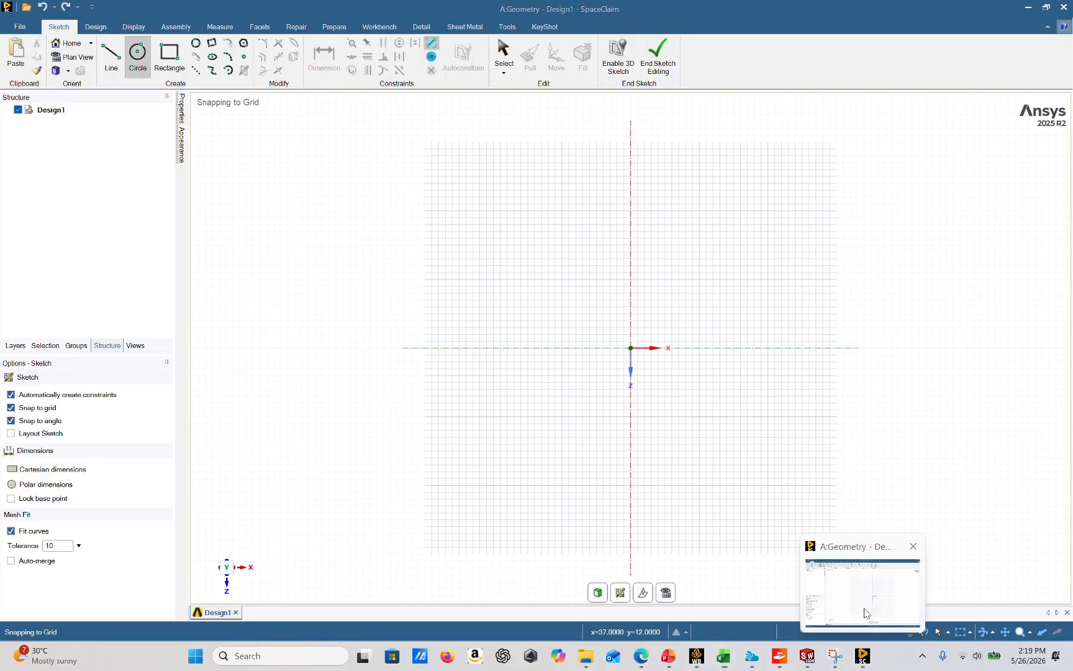
pyautogui.click(631, 348)
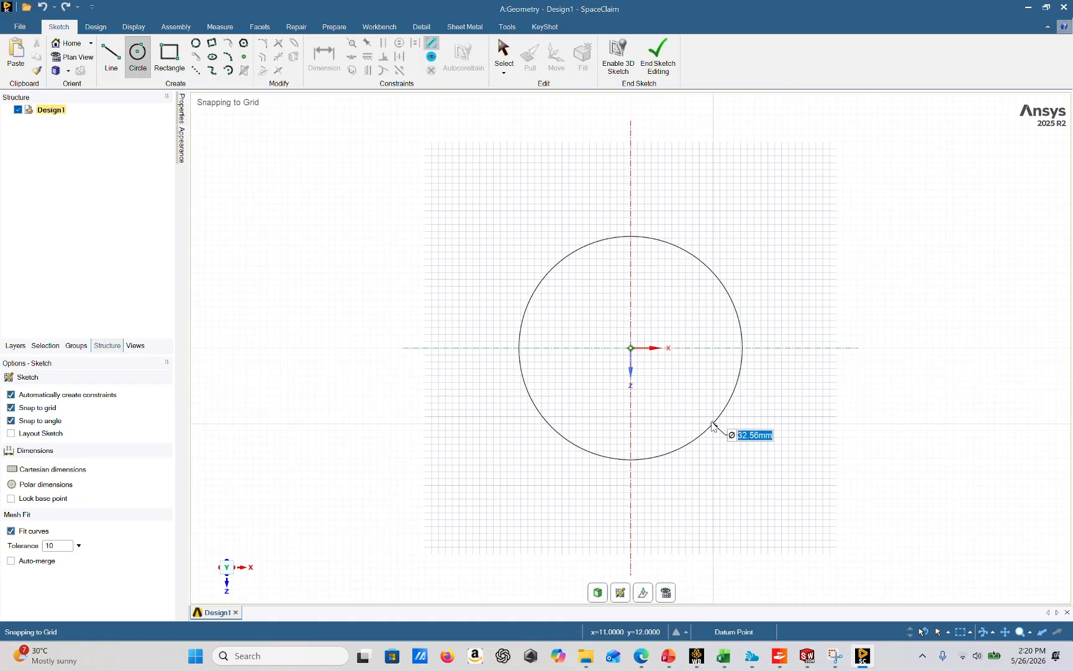
pyautogui.click(712, 426)
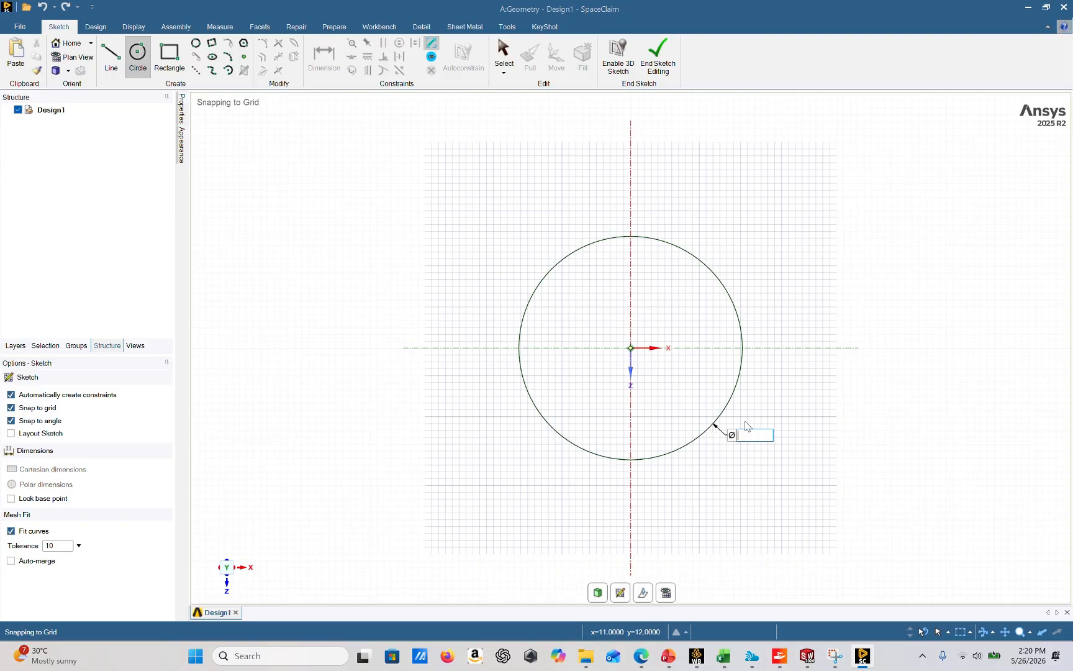
pyautogui.write('279.4')
pyautogui.press('Return')
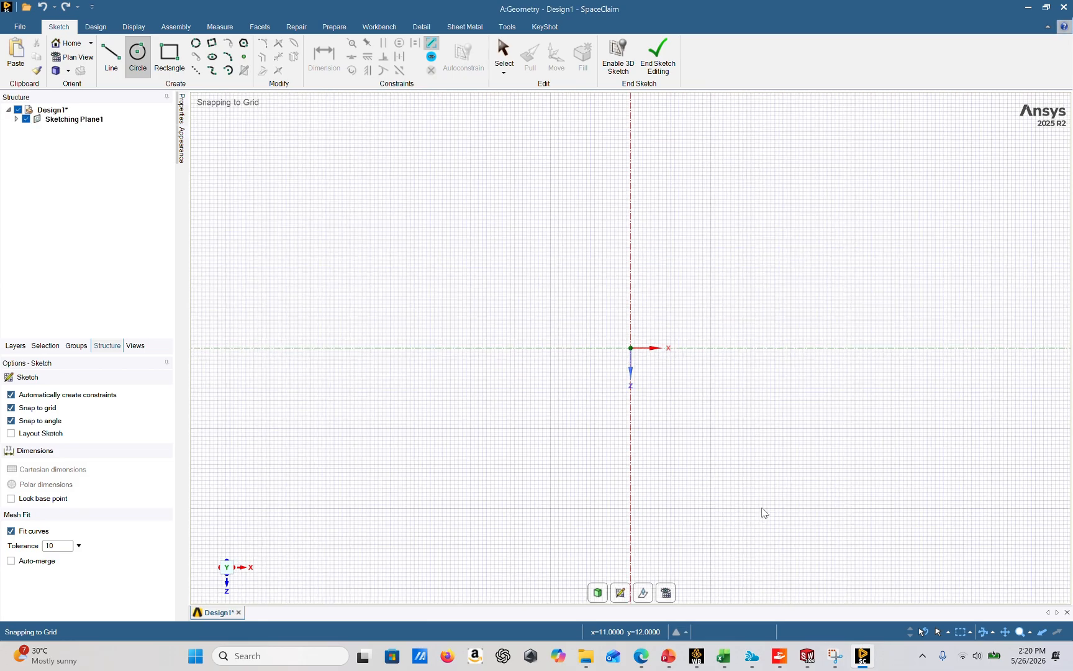
pyautogui.scroll(-2, 763, 522)
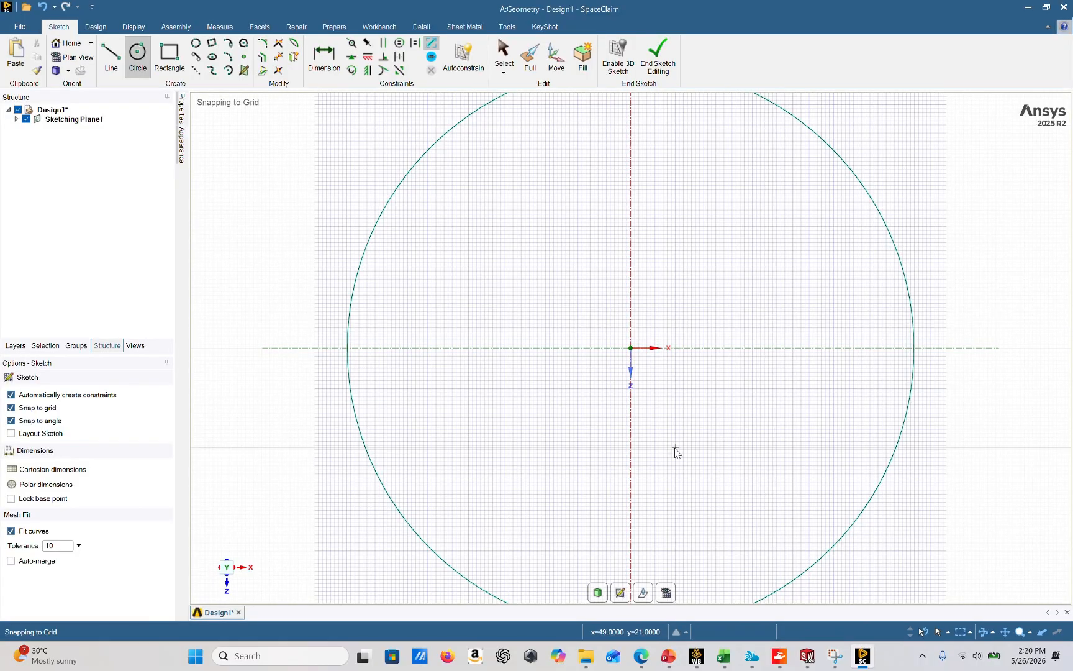
# Step: Finish the circle sketch and pull its circular face 20 mm upward along the Y axis
pyautogui.click(668, 64)
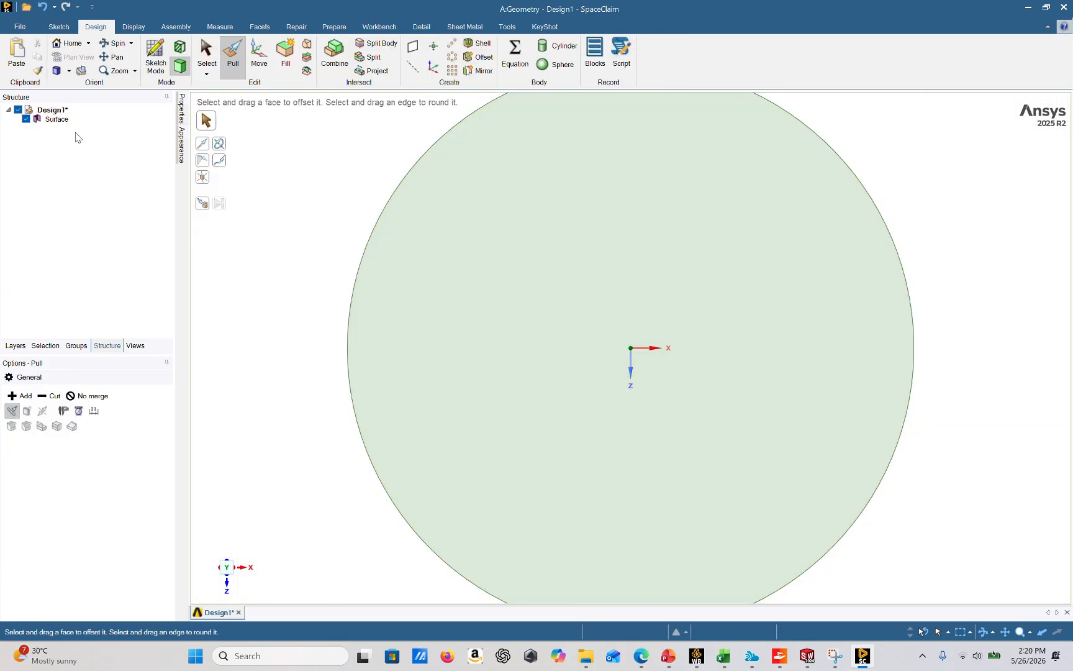
pyautogui.click(803, 405)
pyautogui.moveTo(803, 401); pyautogui.dragTo(791, 297, button='middle')
pyautogui.click(793, 299)
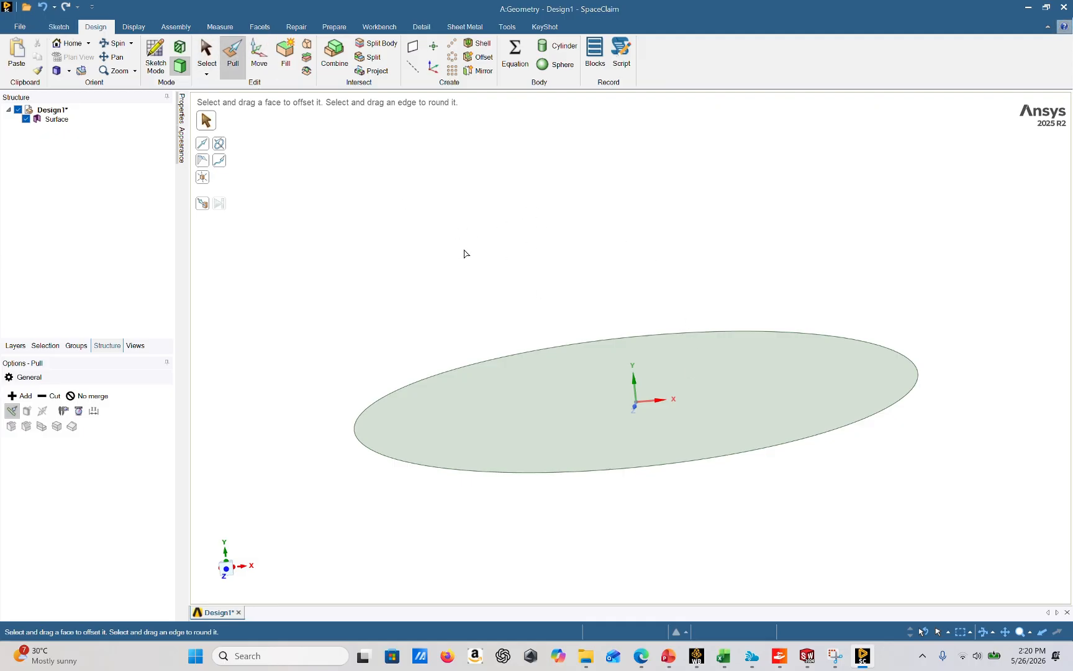
pyautogui.click(611, 408)
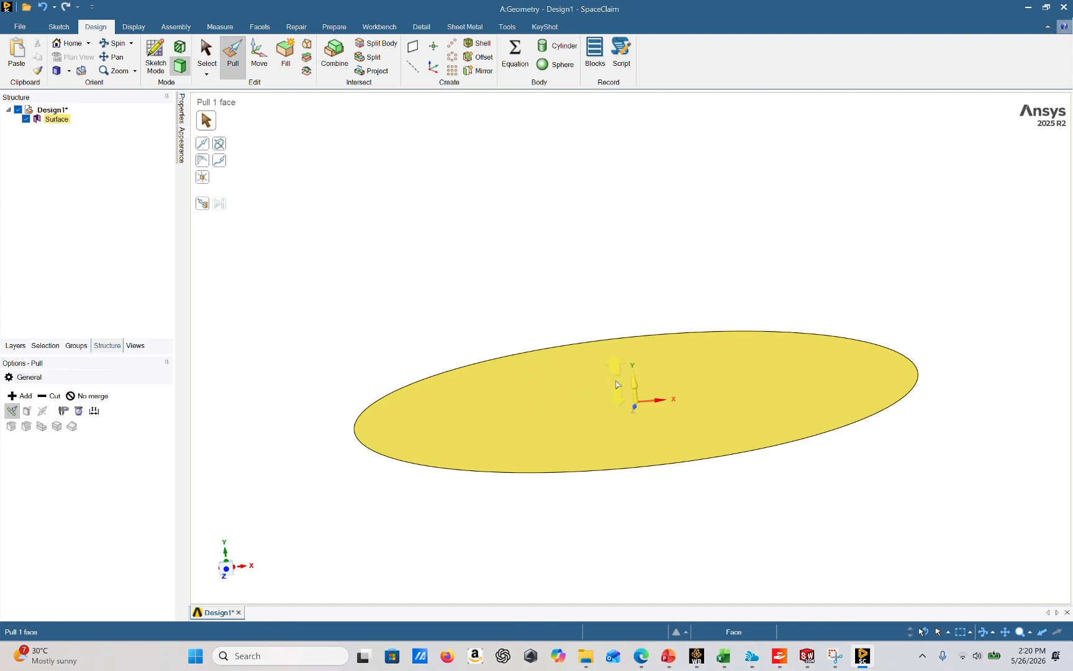
pyautogui.click(605, 279)
pyautogui.click(612, 352)
pyautogui.moveTo(611, 363); pyautogui.dragTo(618, 328)
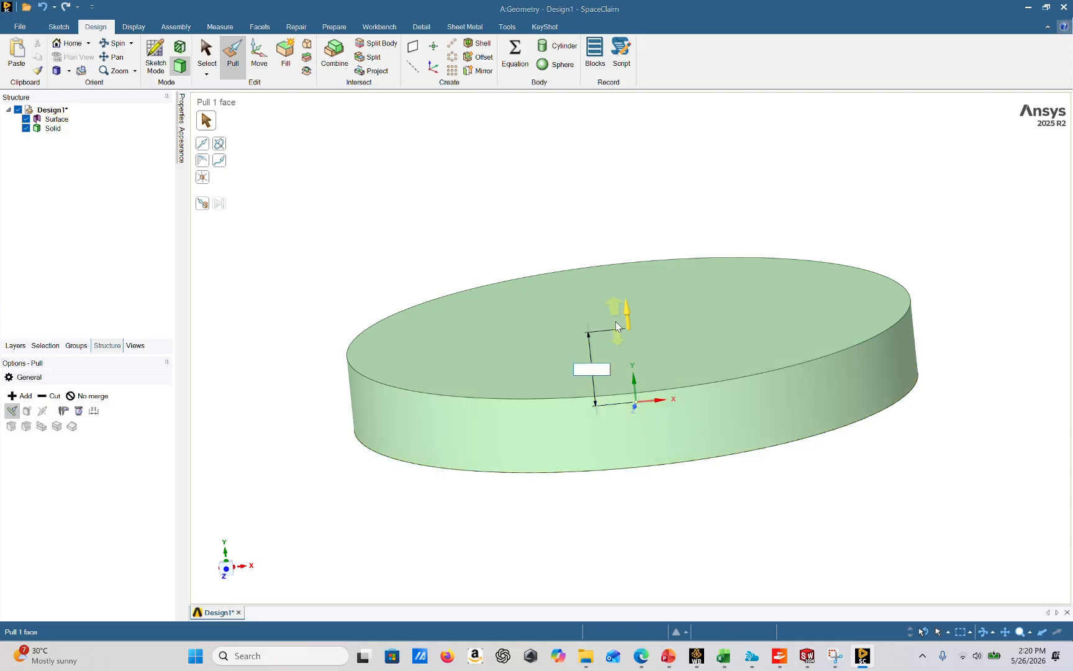
pyautogui.write('20')
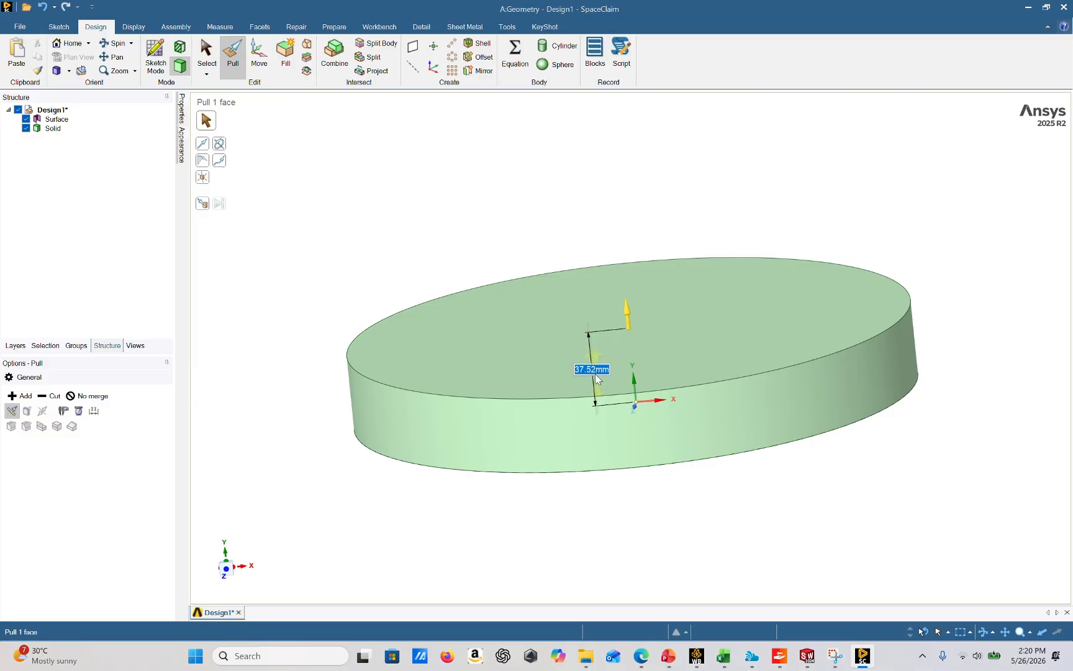
pyautogui.press('Return')
# Step: Pull the underside face of the disc 20 mm downward
pyautogui.moveTo(808, 462); pyautogui.dragTo(887, 469, button='middle')
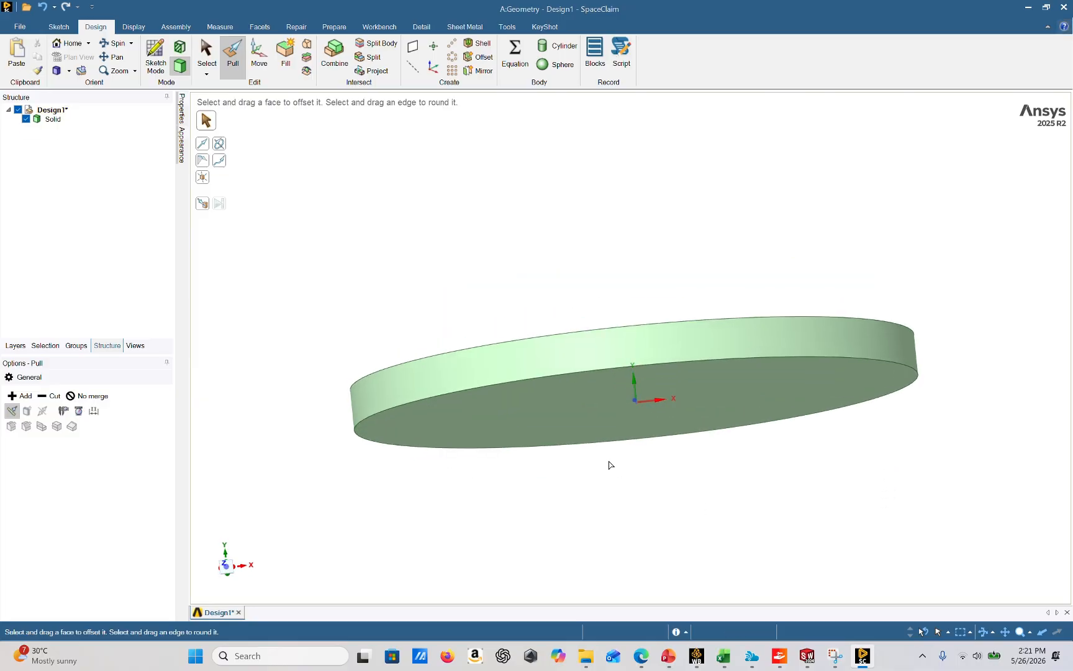
pyautogui.click(677, 415)
pyautogui.moveTo(675, 427); pyautogui.dragTo(677, 464)
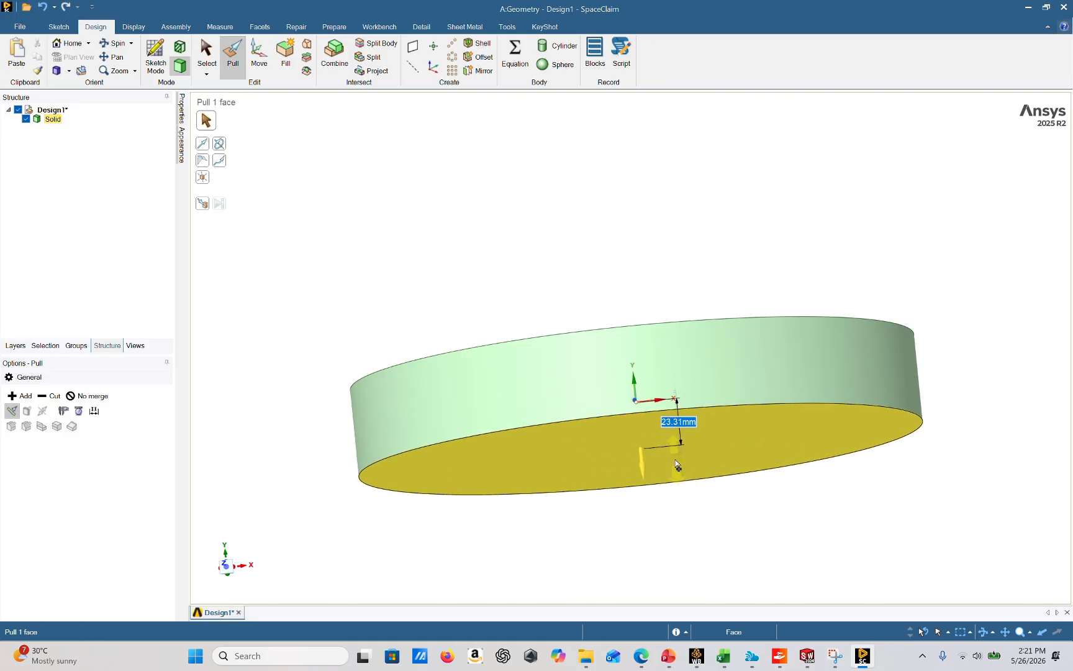
pyautogui.press('BackSpace')
pyautogui.write('20')
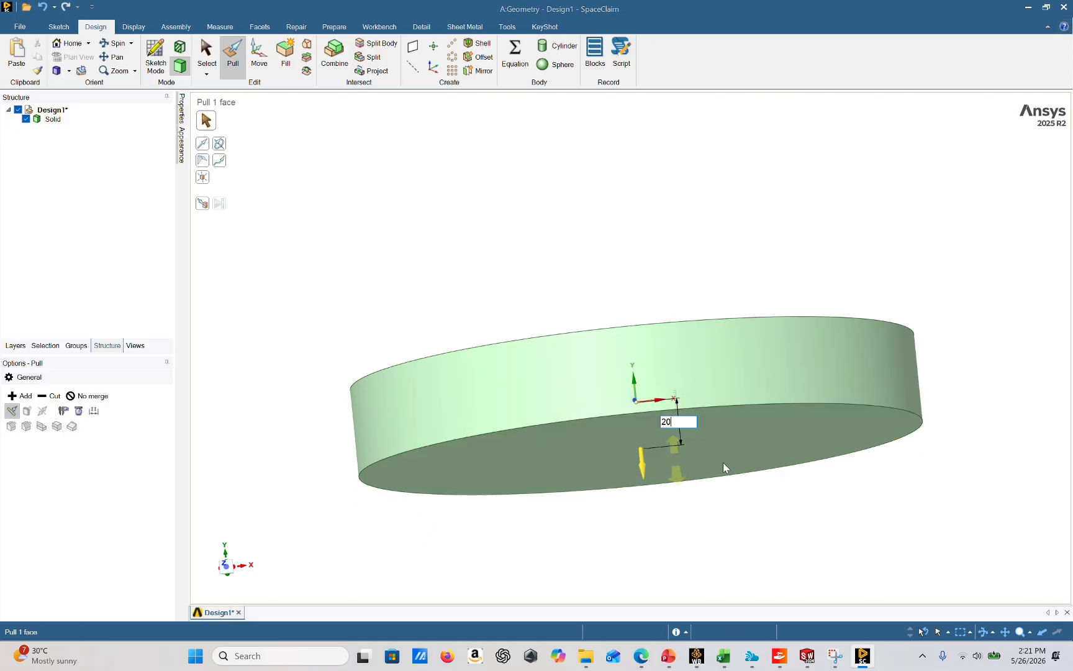
pyautogui.click(780, 507)
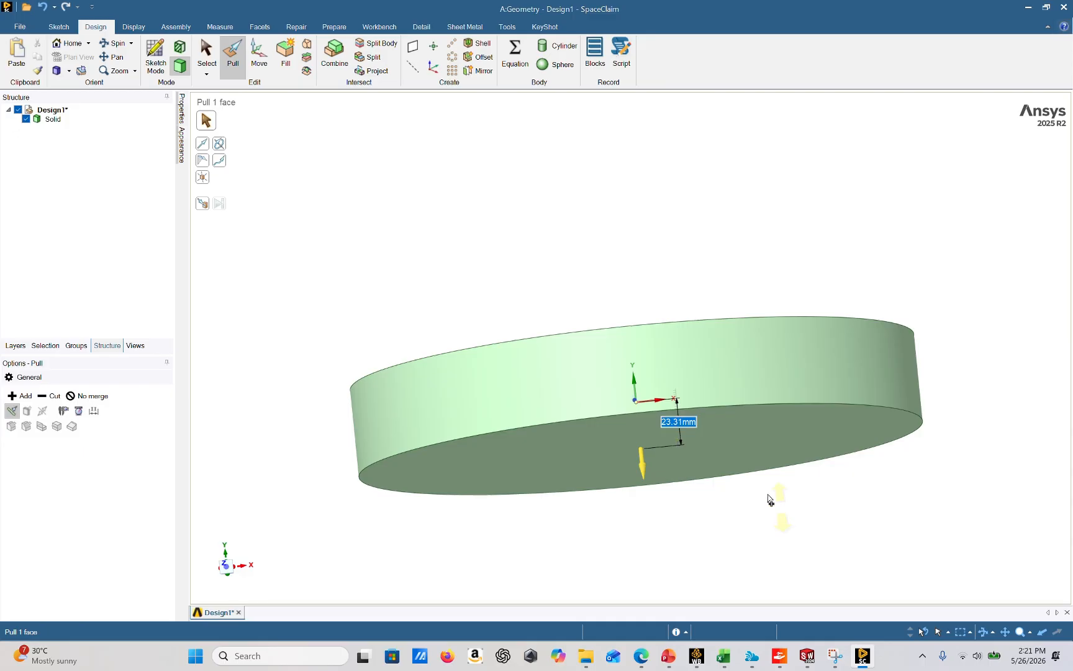
pyautogui.press('BackSpace')
pyautogui.write('20')
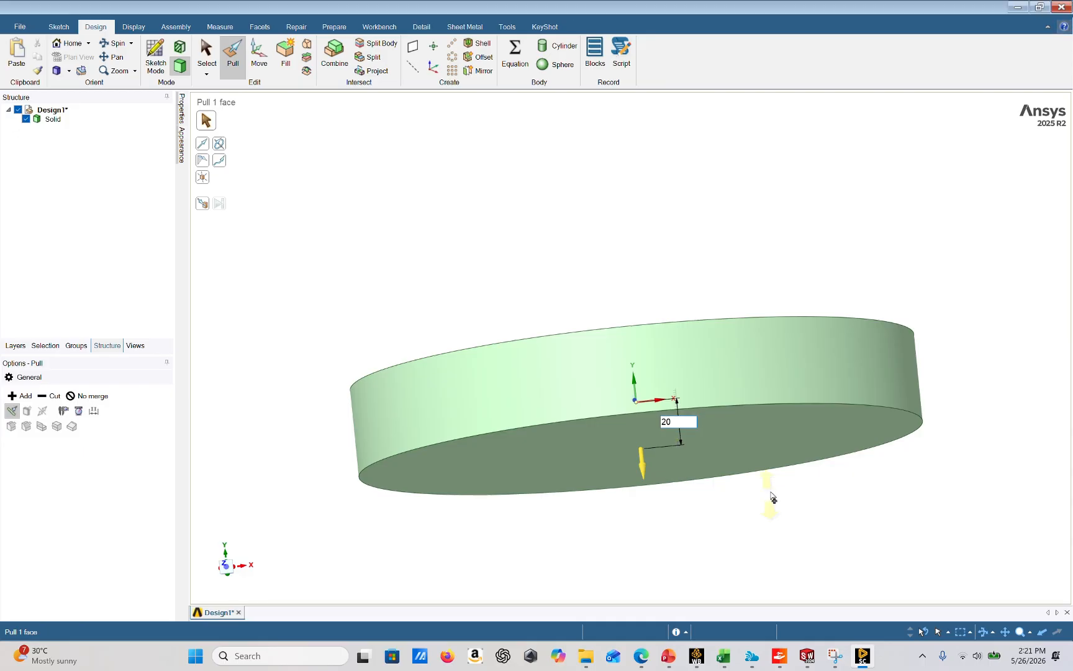
pyautogui.press('Return')
pyautogui.moveTo(764, 478); pyautogui.dragTo(837, 538, button='middle')
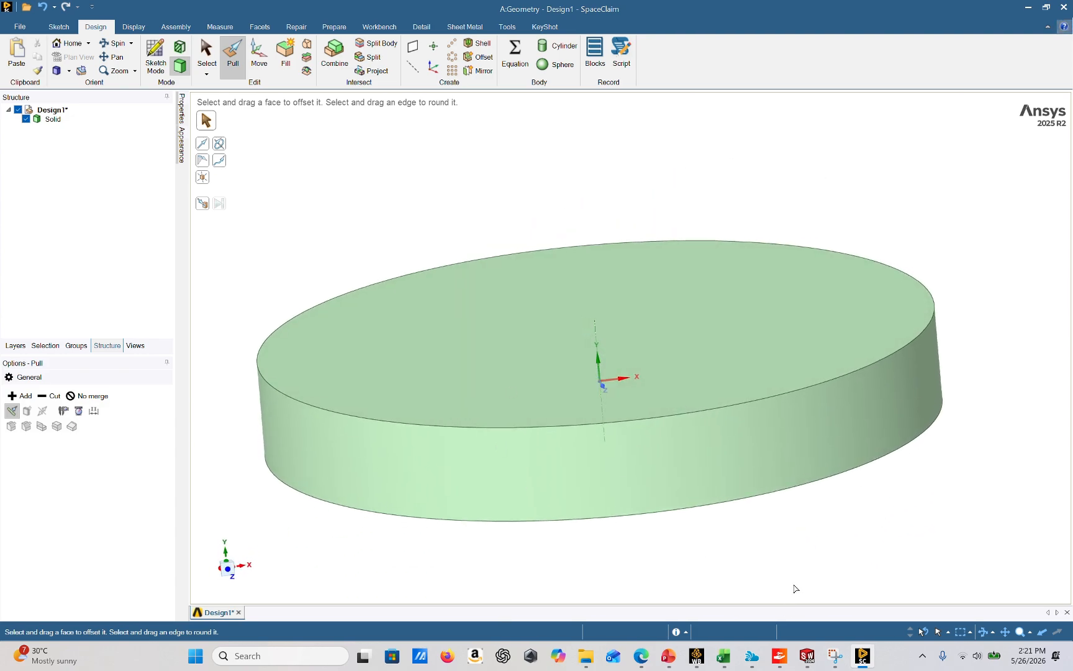
# Step: Rename the disc's solid body as rotate
pyautogui.click(55, 119)
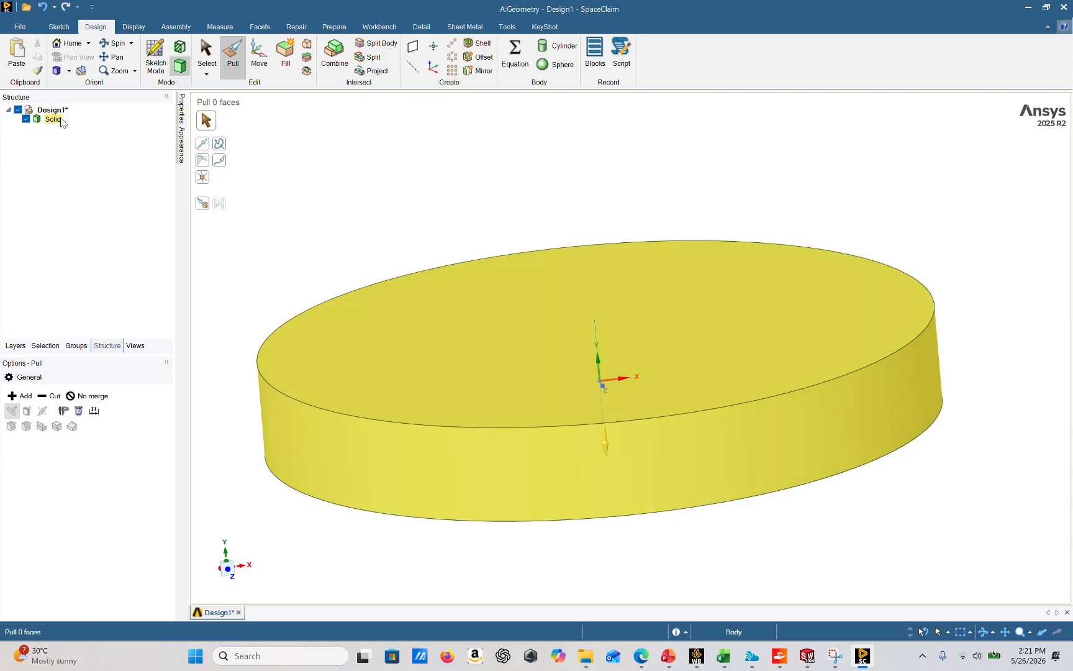
pyautogui.rightClick(48, 120)
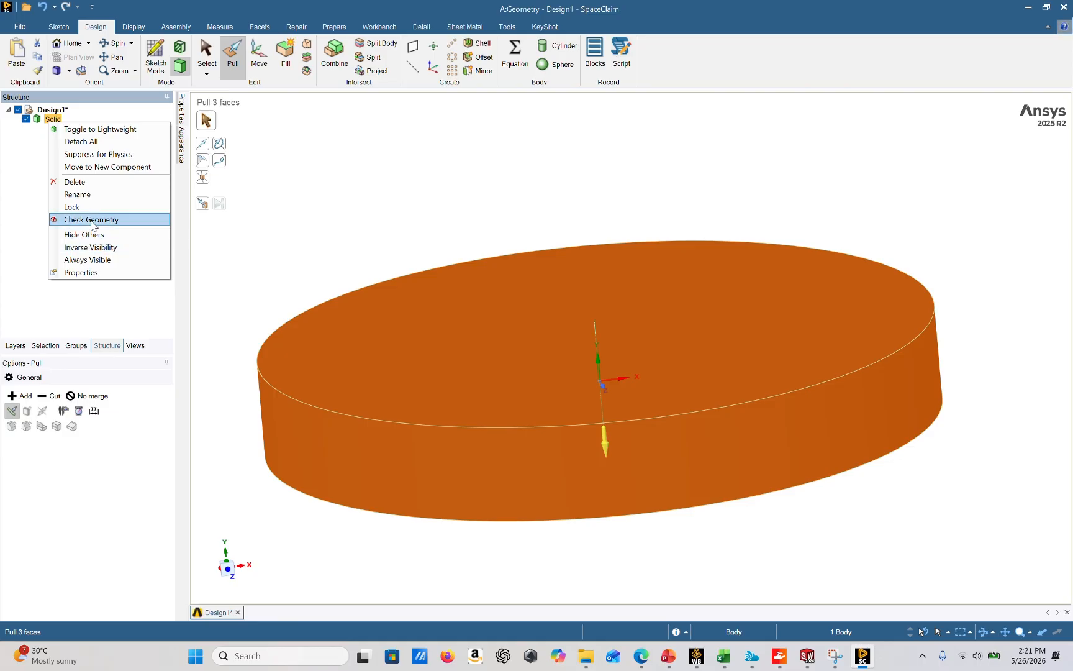
pyautogui.click(77, 194)
pyautogui.press('BackSpace')
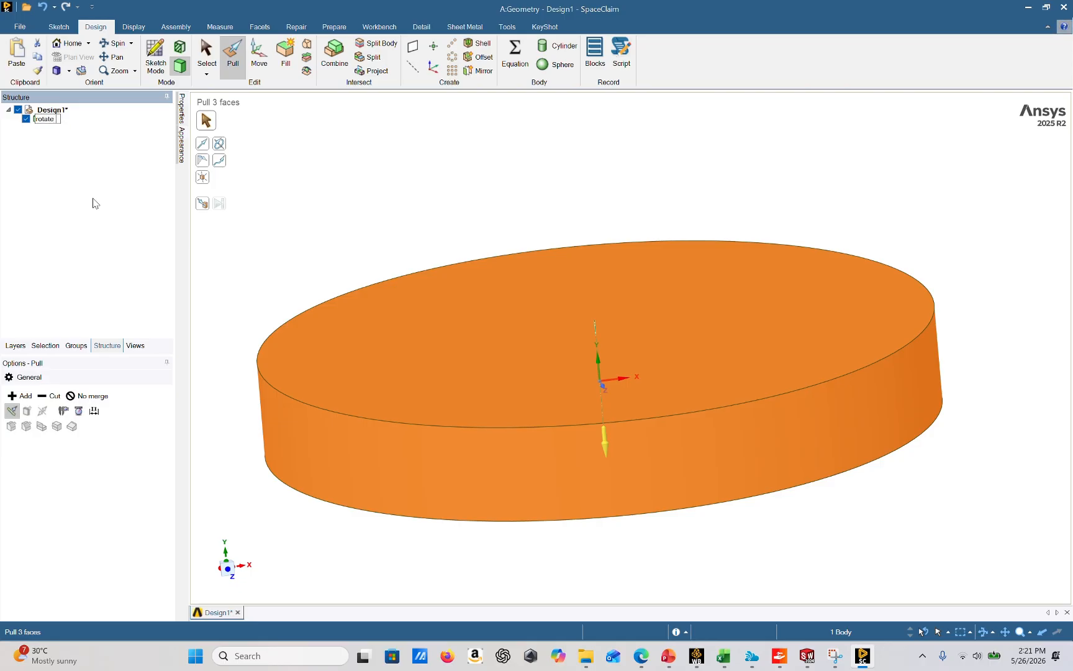
pyautogui.write('rotate domain')
pyautogui.press('Return')
pyautogui.click(365, 171)
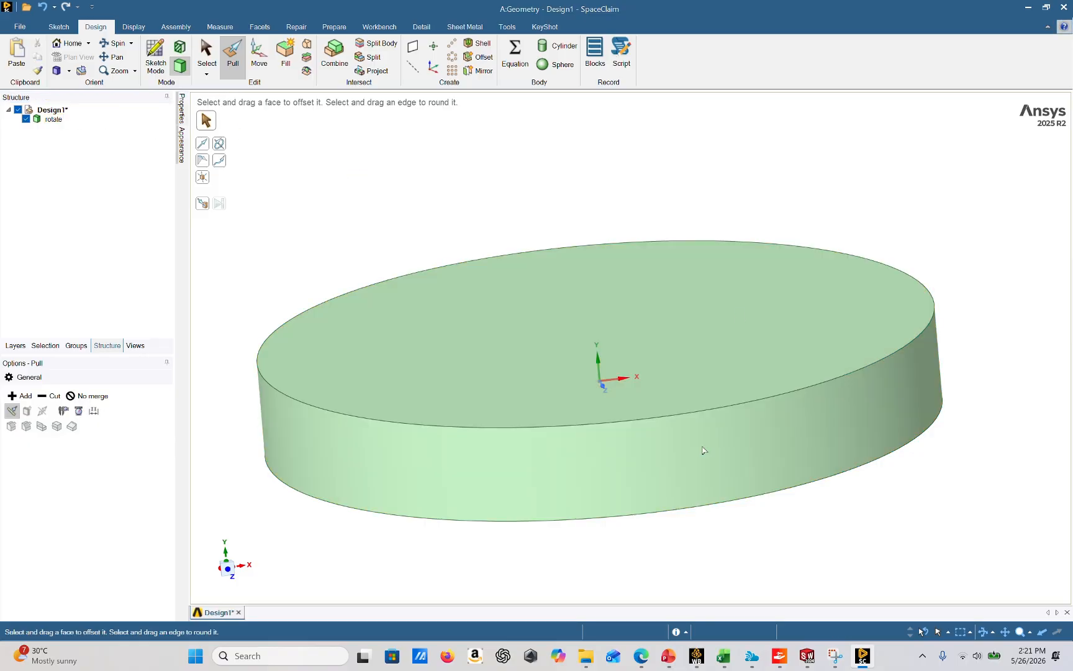
# Step: Switch to Excel and look up the inner domain's row in the millimetre table
pyautogui.moveTo(723, 656)
pyautogui.click(725, 610)
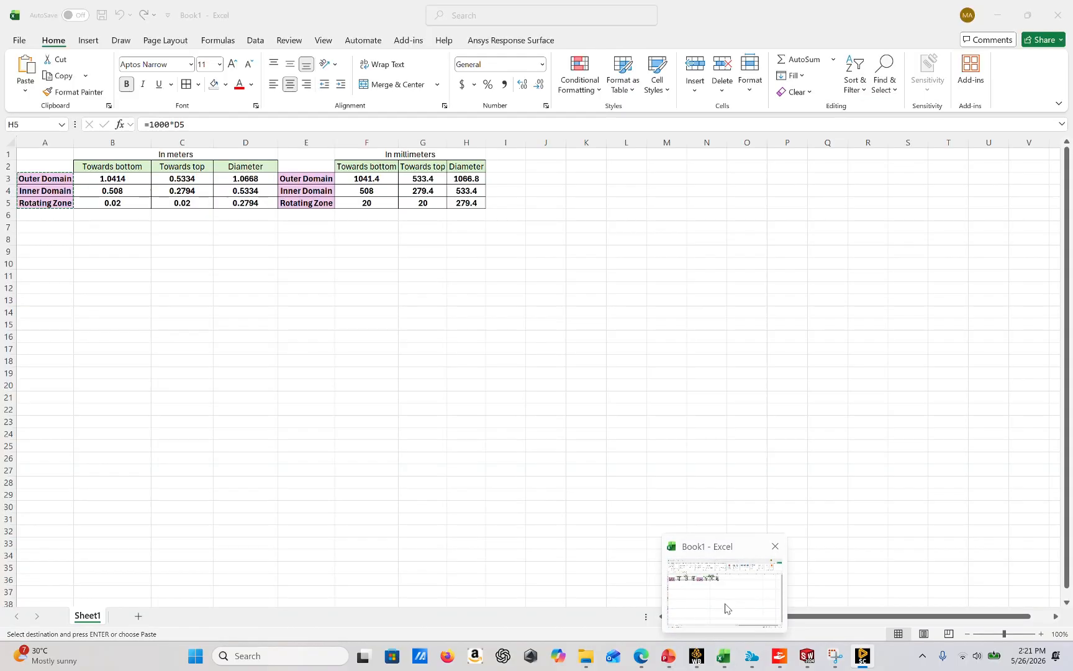
pyautogui.moveTo(314, 193); pyautogui.dragTo(453, 192)
# Step: Switch to SpaceClaim and start a new sketch on the XZ plane, viewed straight on along the Y axis
pyautogui.moveTo(862, 655)
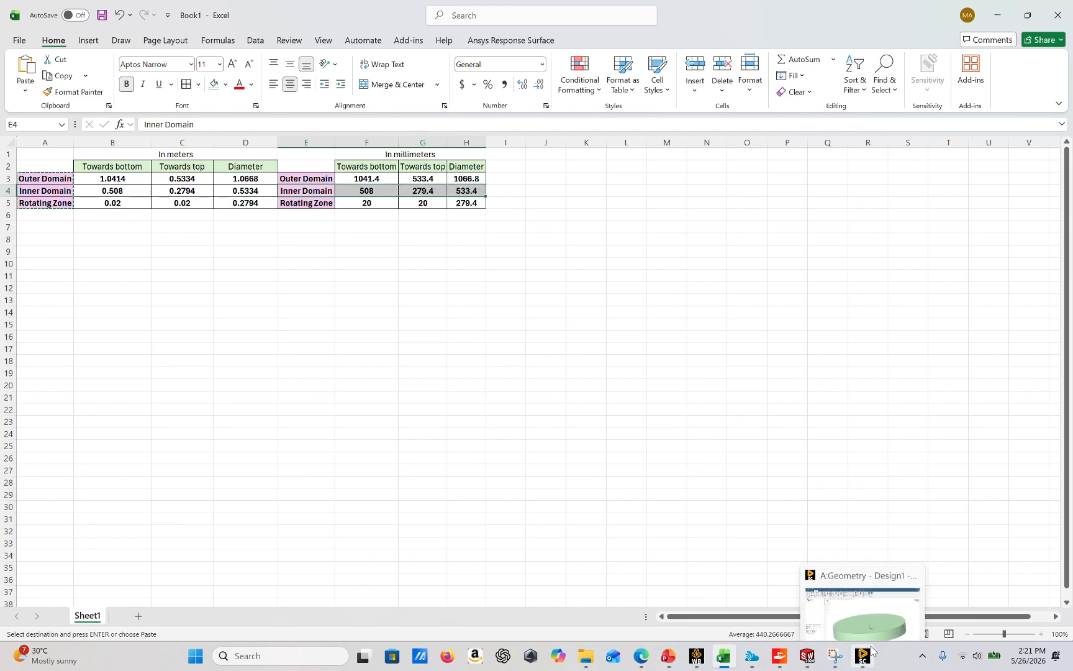
pyautogui.click(862, 607)
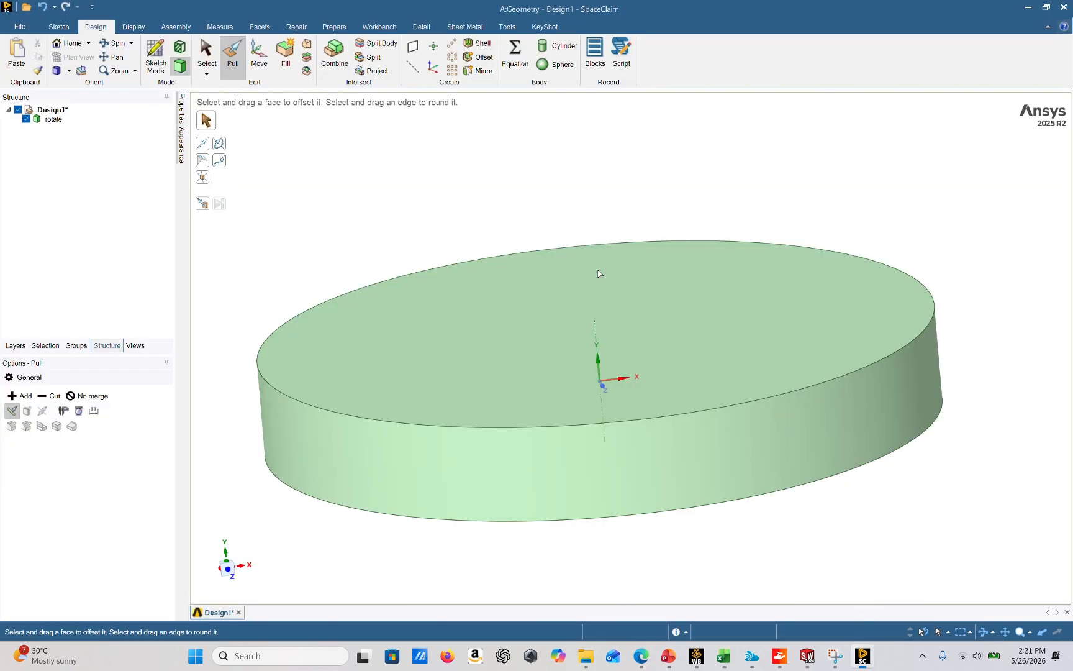
pyautogui.click(154, 55)
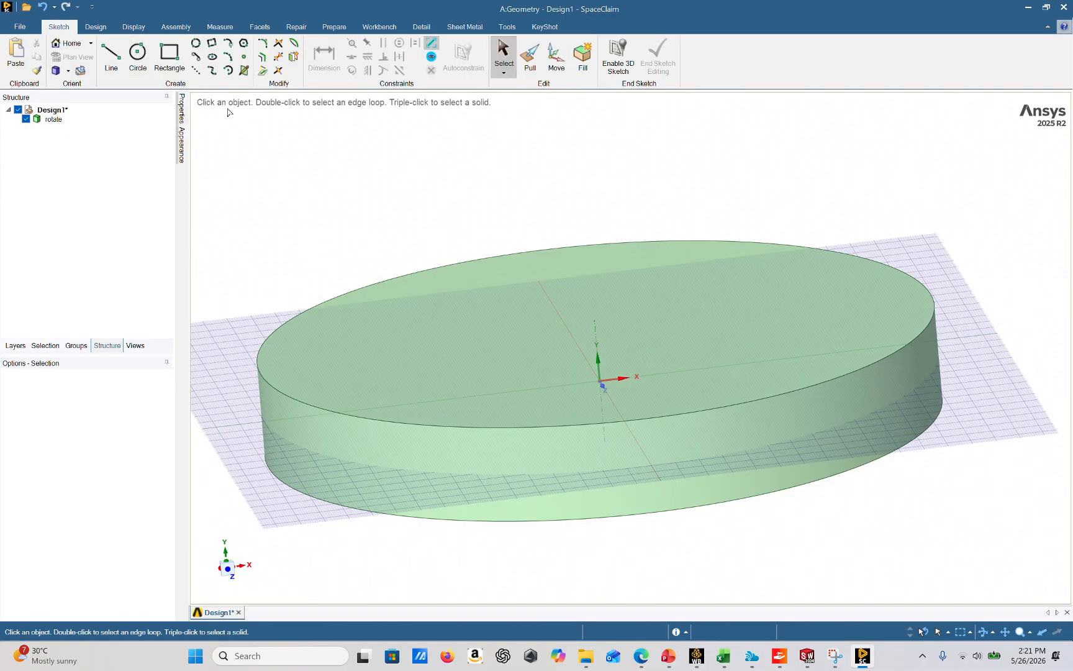
pyautogui.click(228, 561)
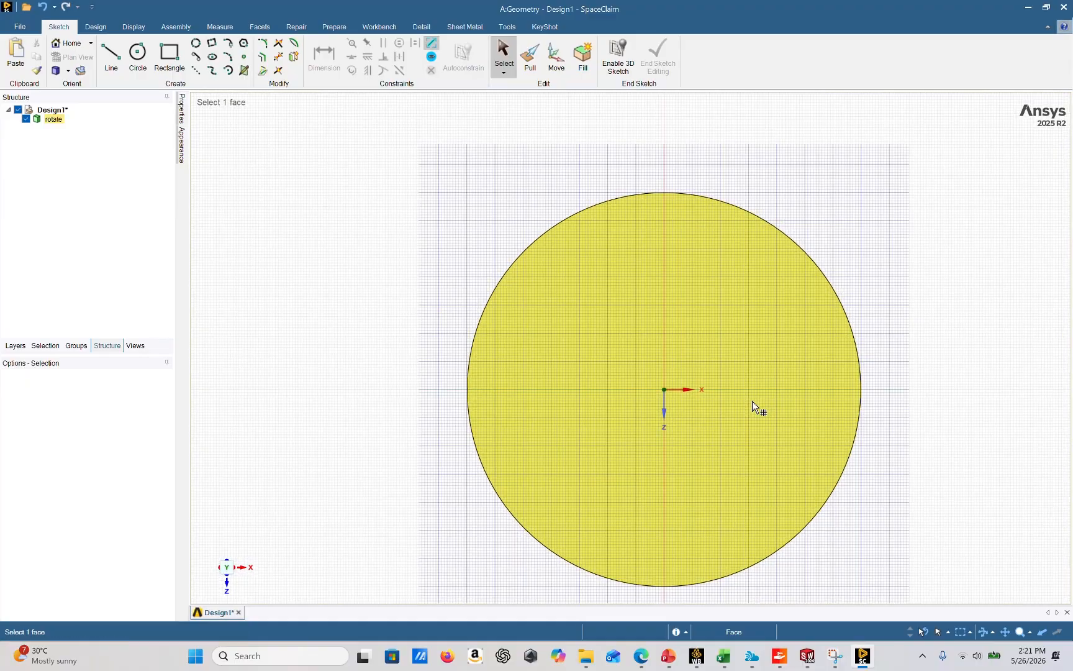
pyautogui.scroll(3, 758, 439)
pyautogui.scroll(-5, 758, 438)
pyautogui.scroll(2, 784, 490)
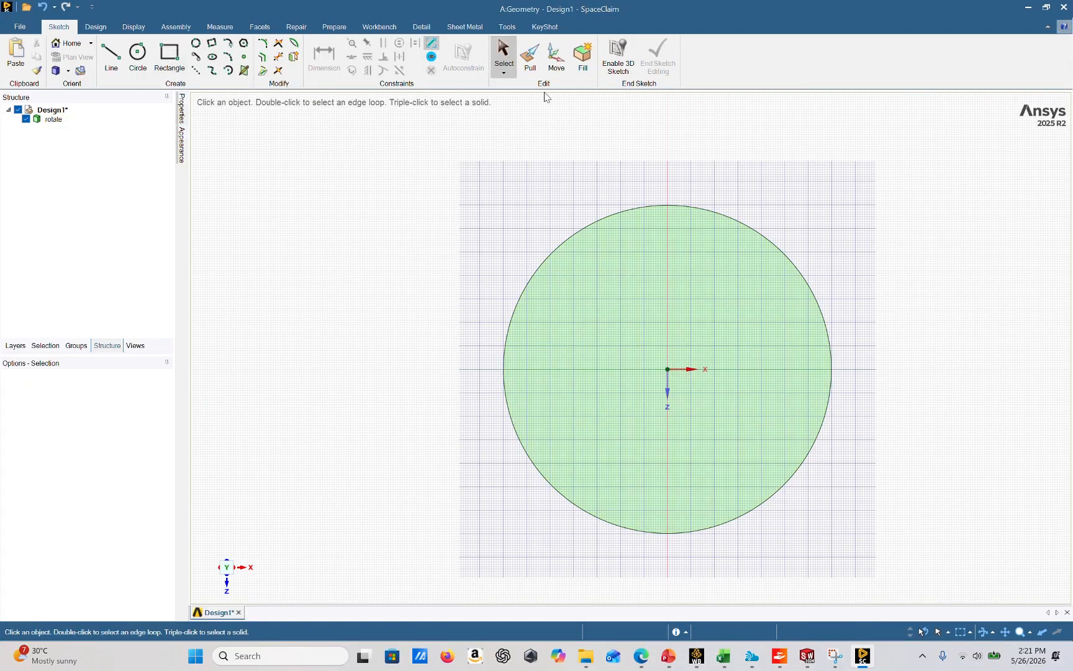
# Step: Draw a circle centred on the origin with the inner domain's 533.4 mm diameter from Excel, and finish the sketch
pyautogui.click(137, 57)
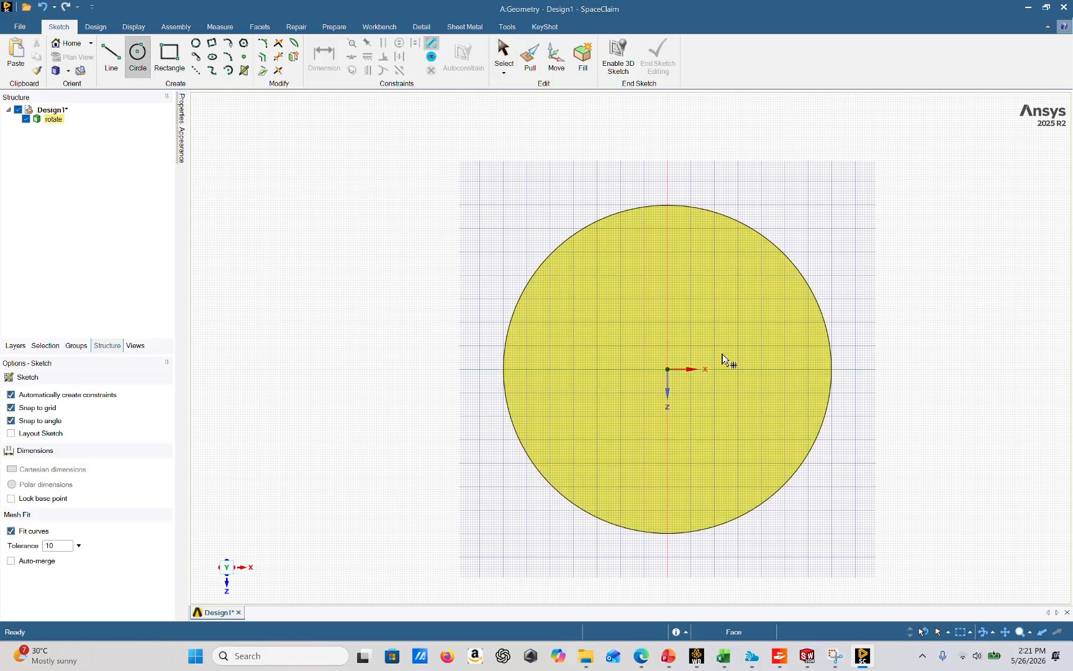
pyautogui.click(668, 377)
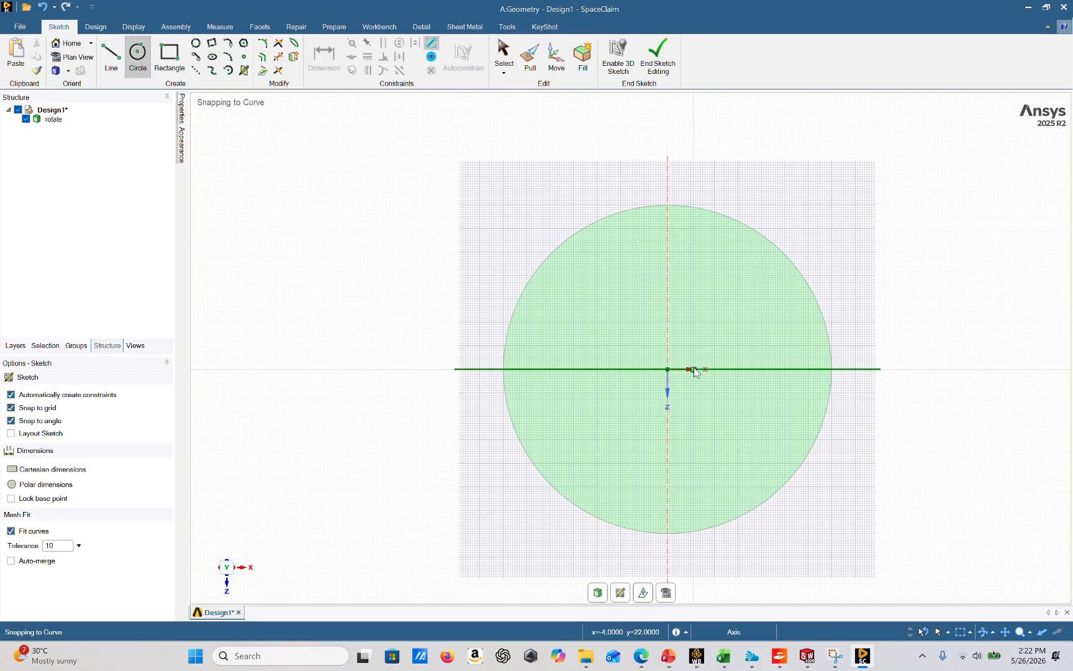
pyautogui.click(668, 369)
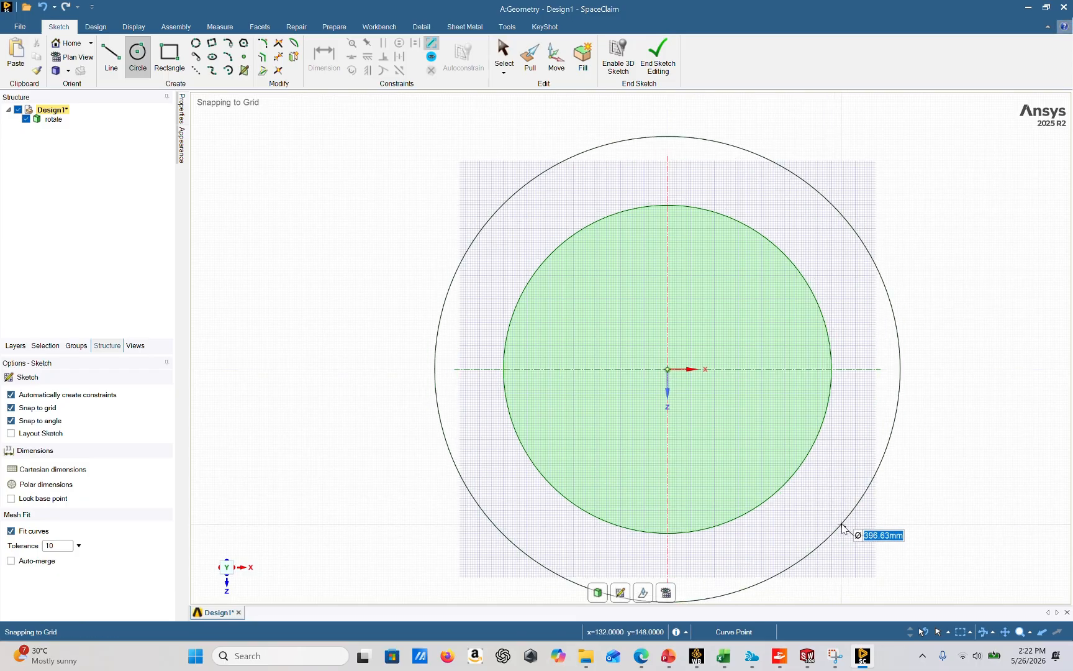
pyautogui.press('BackSpace')
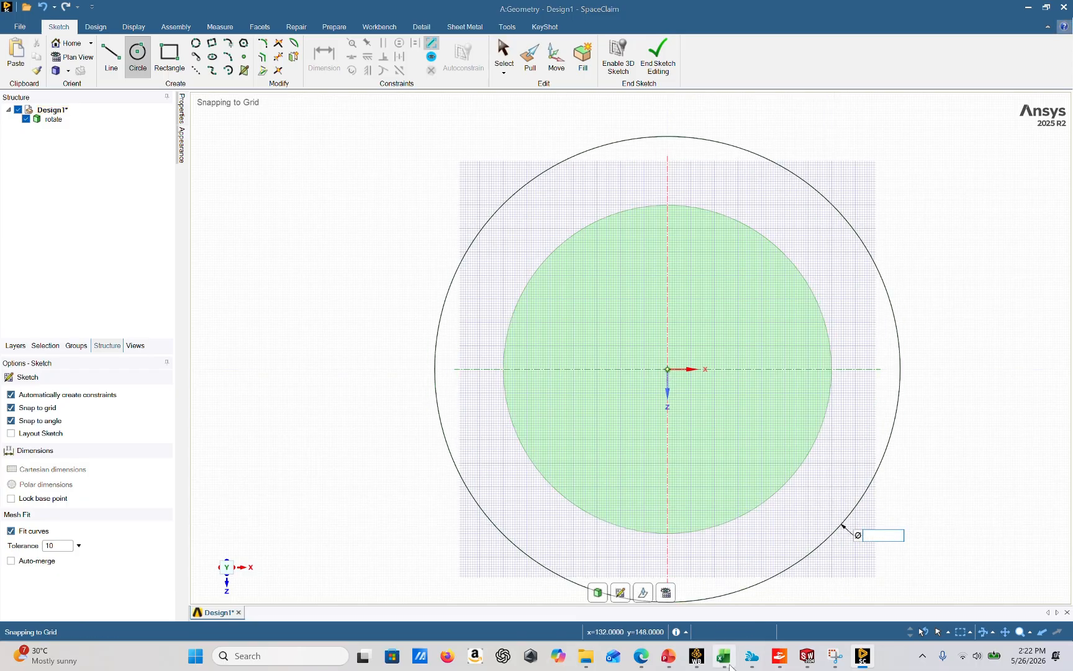
pyautogui.moveTo(725, 657)
pyautogui.click(730, 616)
pyautogui.press('Return')
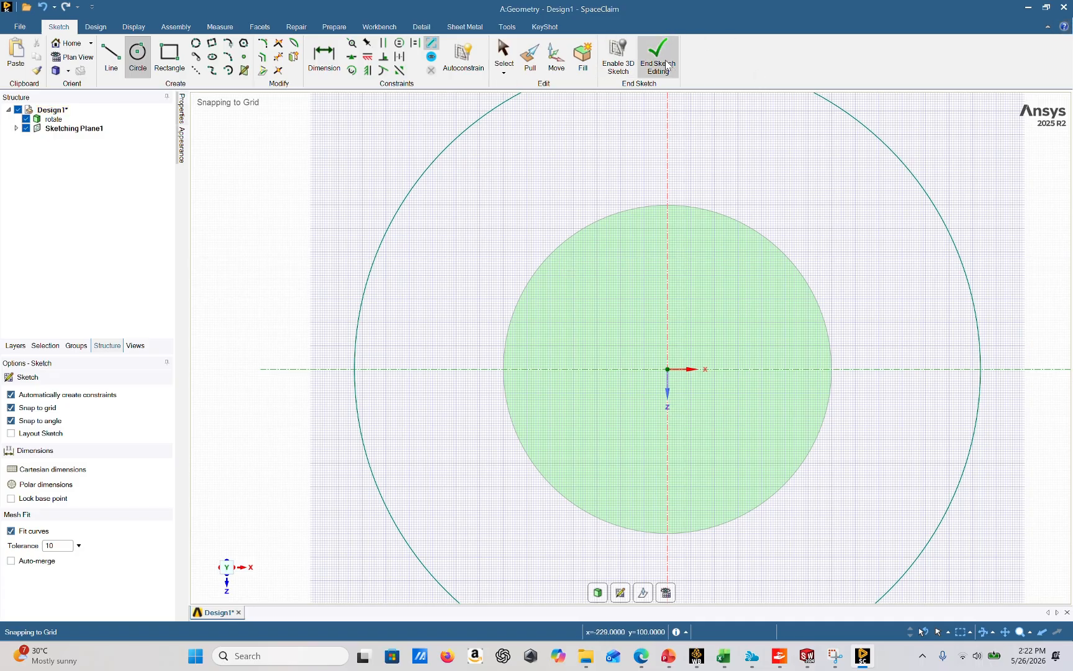
pyautogui.click(644, 55)
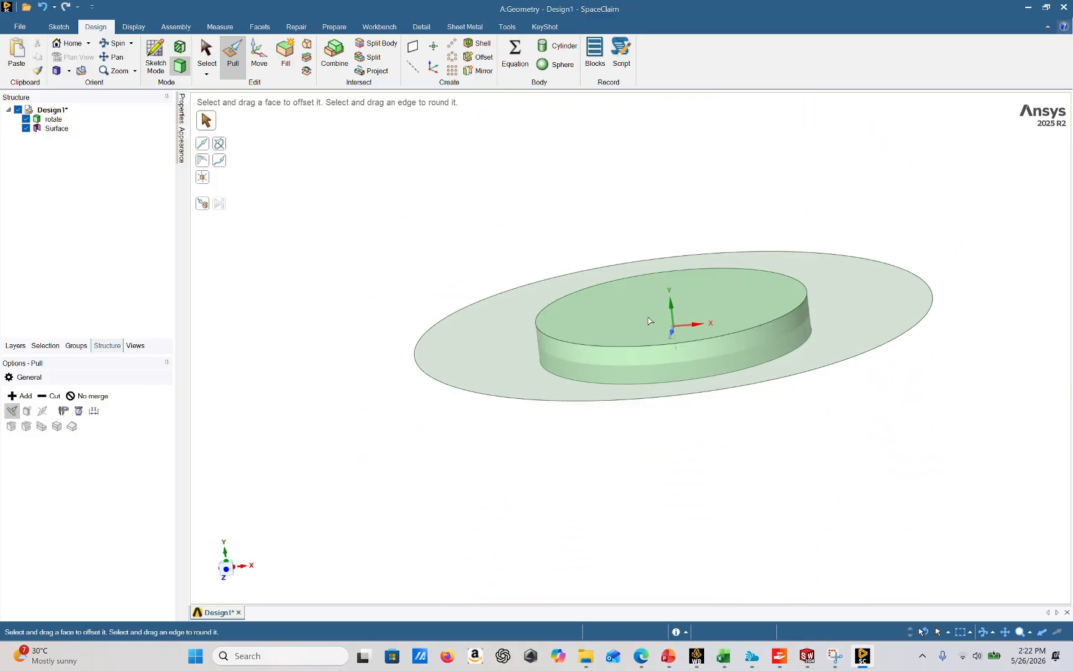
# Step: Select the large circular surface around the rotate body for pulling and enable the No merge option
pyautogui.click(606, 392)
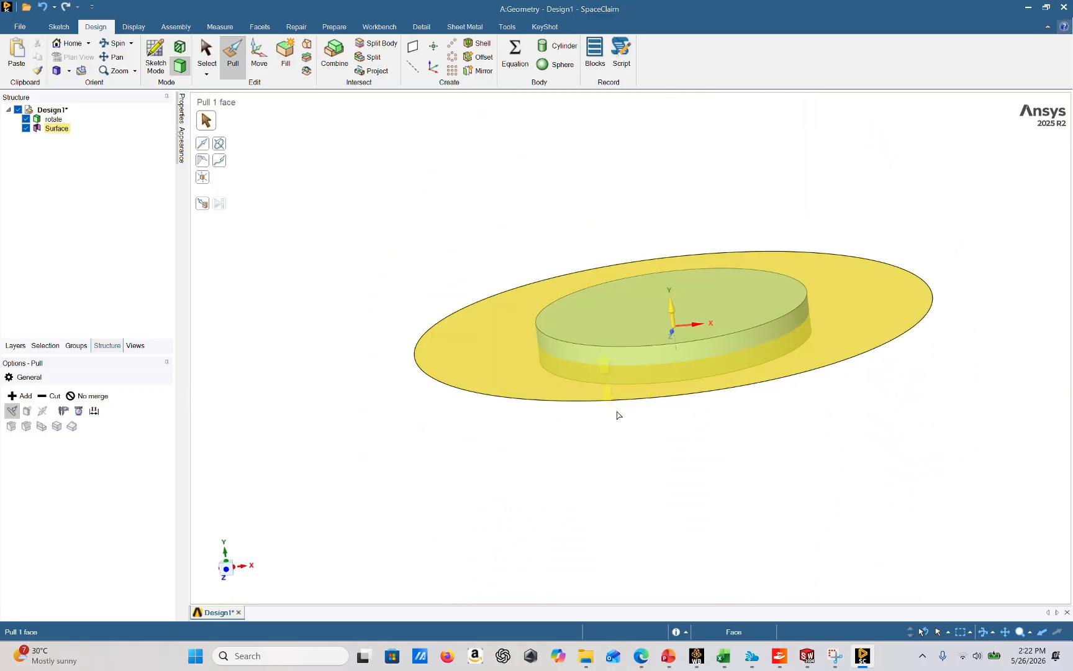
pyautogui.click(359, 510)
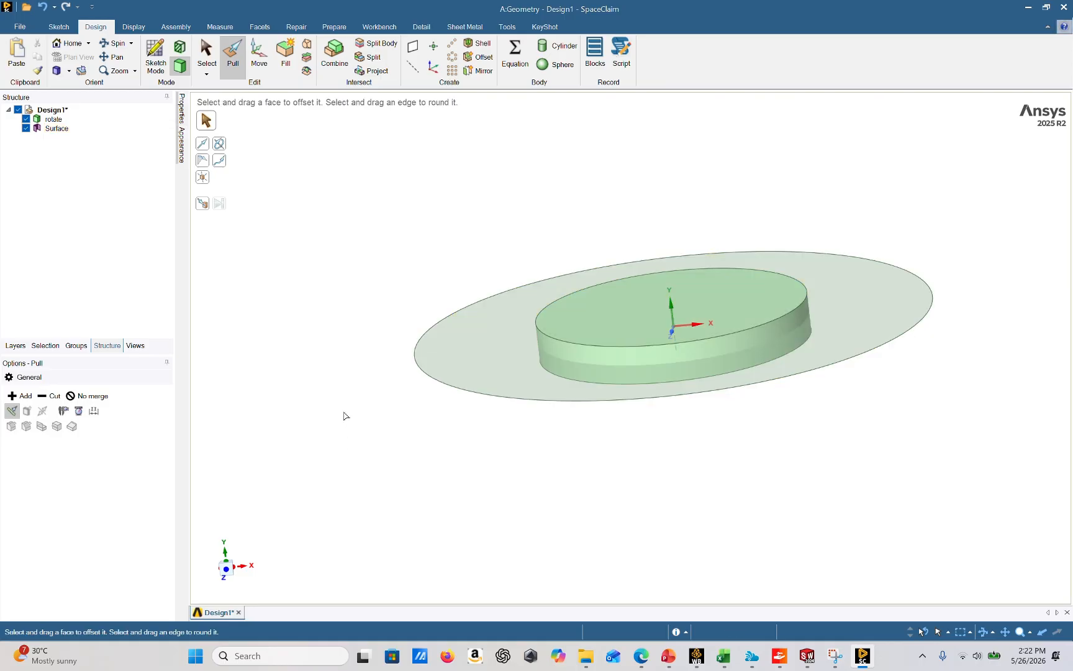
pyautogui.click(490, 338)
pyautogui.click(233, 116)
pyautogui.click(95, 397)
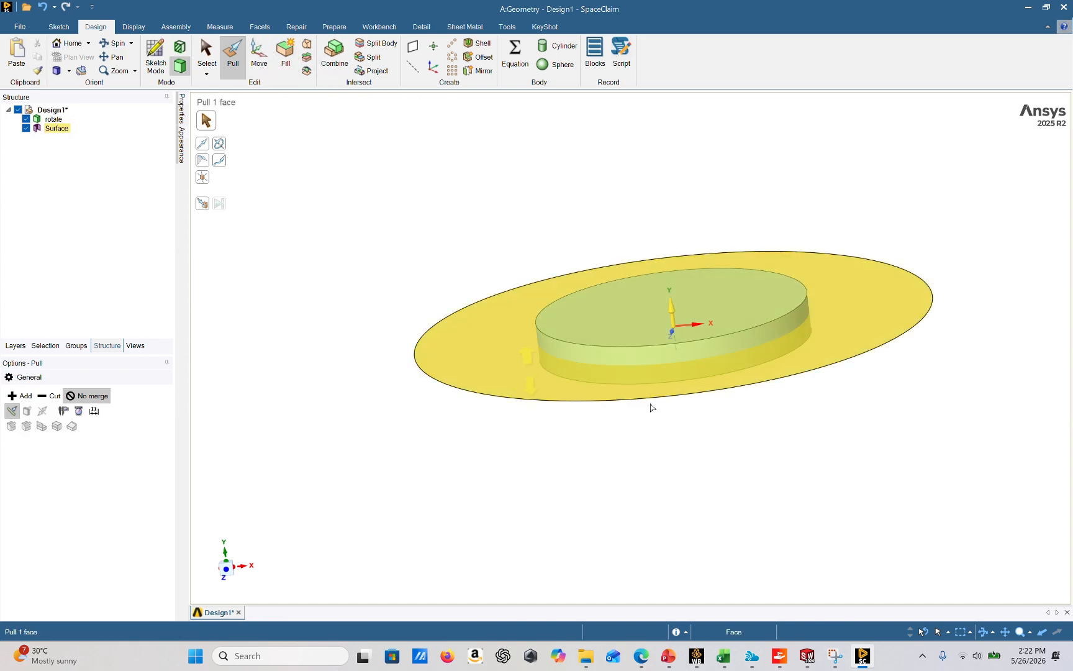
# Step: Switch to Excel and look up the inner domain's distance towards the top in millimetres
pyautogui.moveTo(723, 655)
pyautogui.click(716, 607)
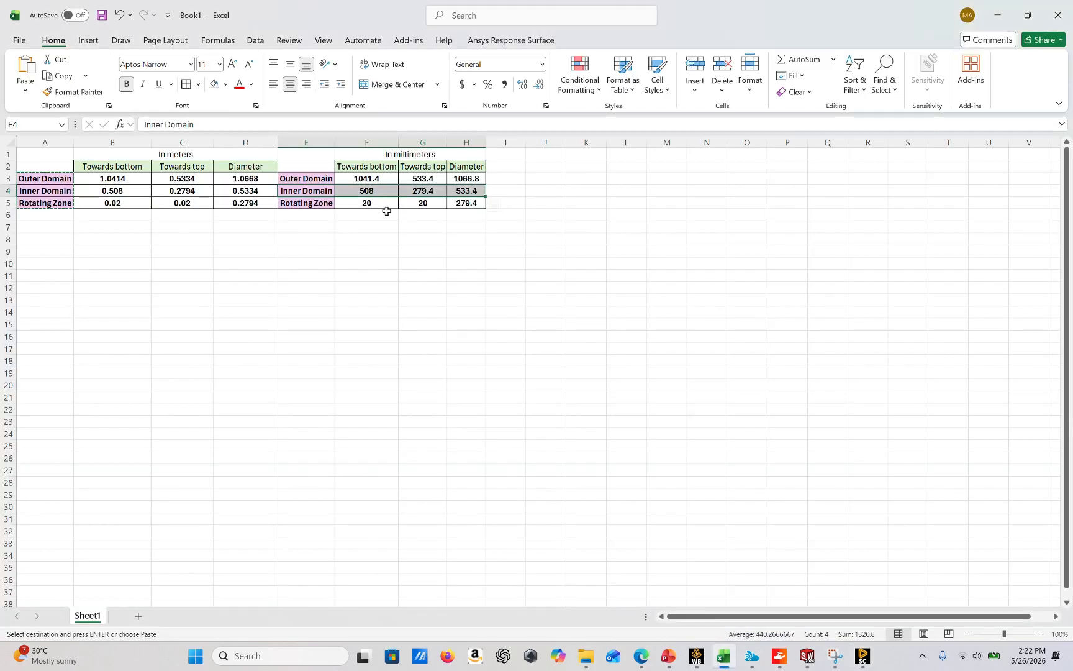
pyautogui.click(393, 237)
pyautogui.click(417, 191)
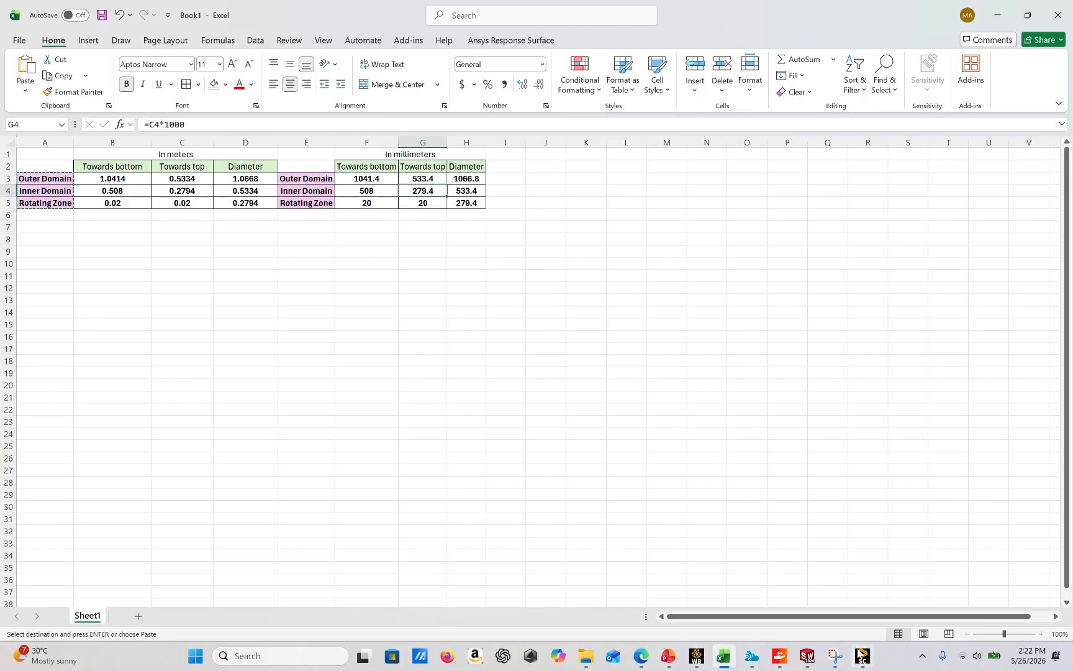
# Step: Switch to SpaceClaim and pull the large circular surface 279.4 mm upward without merging it with the rotate body
pyautogui.moveTo(863, 656)
pyautogui.click(852, 626)
pyautogui.click(491, 338)
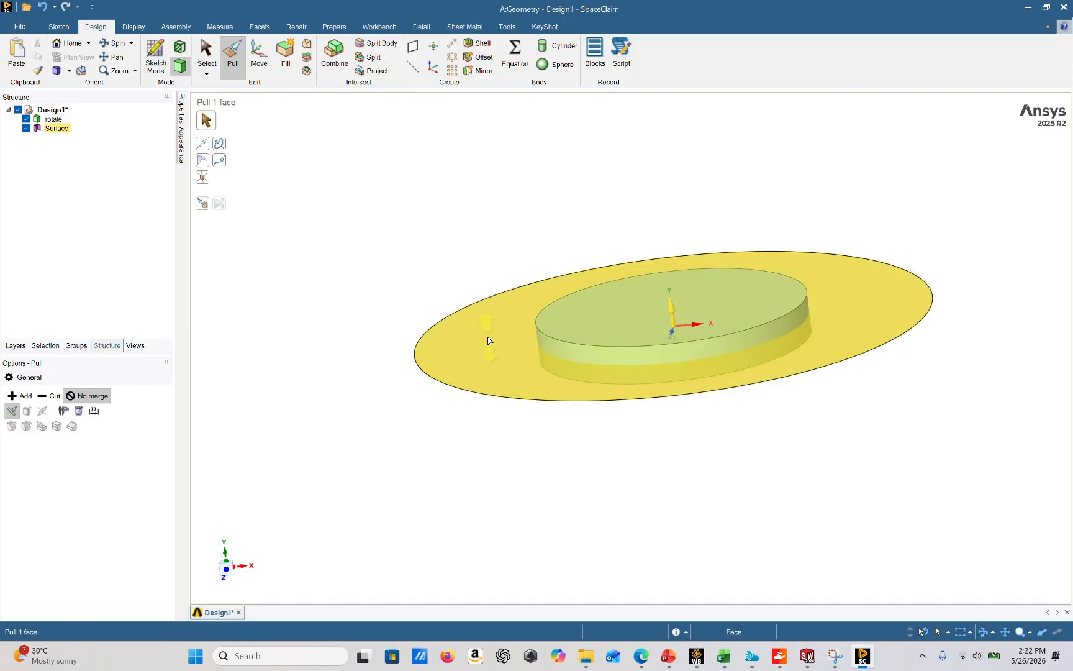
pyautogui.moveTo(491, 338); pyautogui.dragTo(472, 238)
pyautogui.write('27')
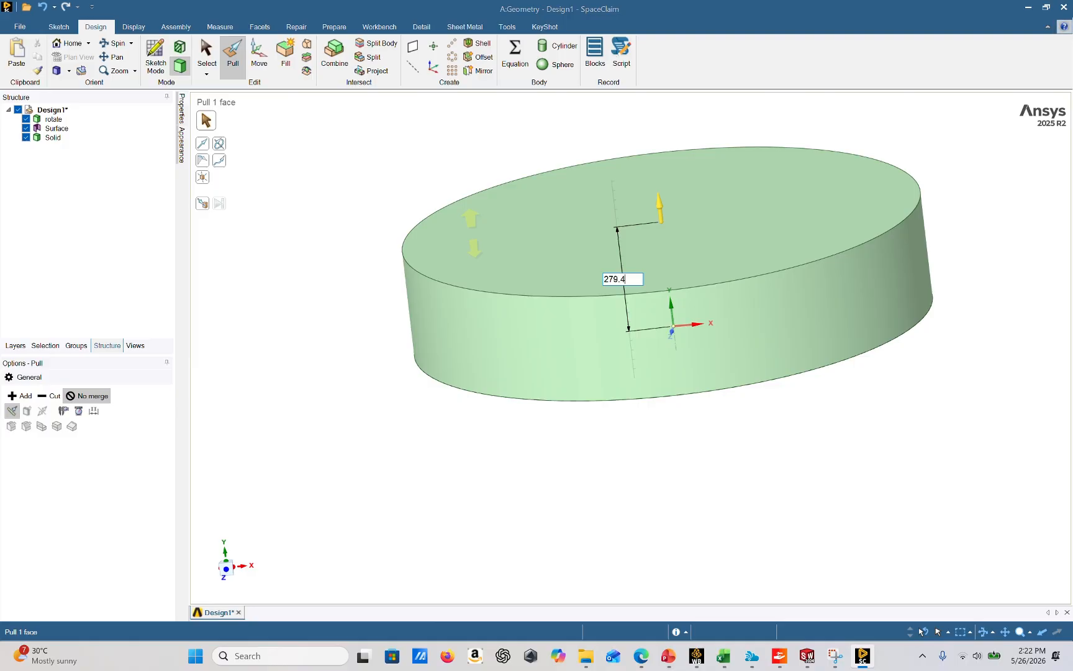
pyautogui.write('9.4')
pyautogui.press('Return')
pyautogui.moveTo(863, 410); pyautogui.dragTo(817, 372, button='middle')
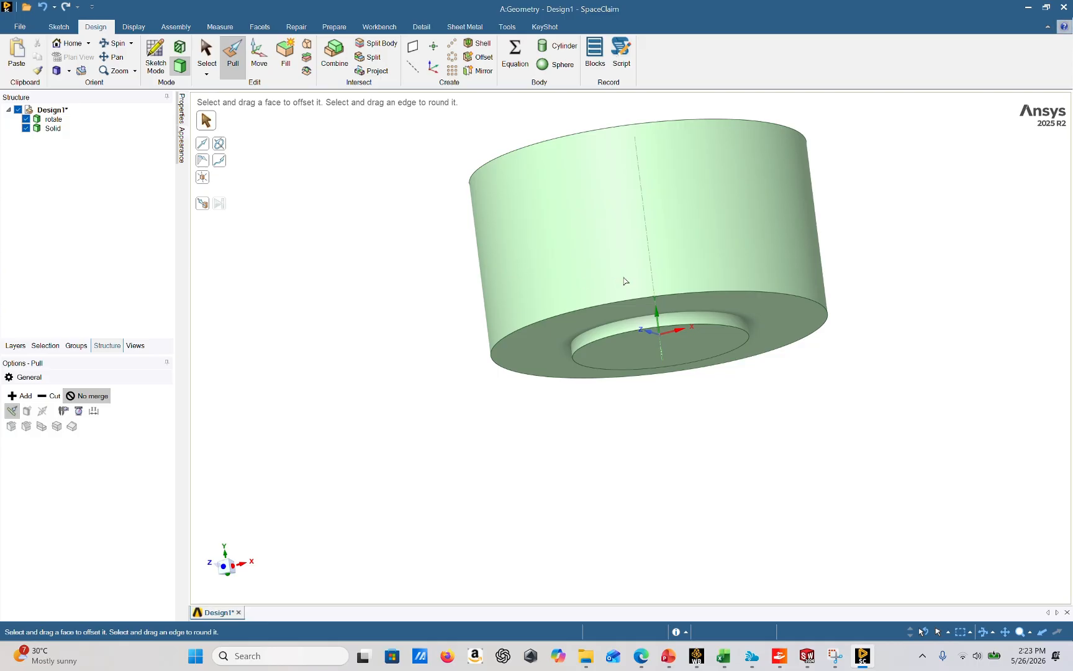
# Step: Pull the large cylinder's lower ring-shaped face 508 mm downward without merging it with the rotate body
pyautogui.click(568, 345)
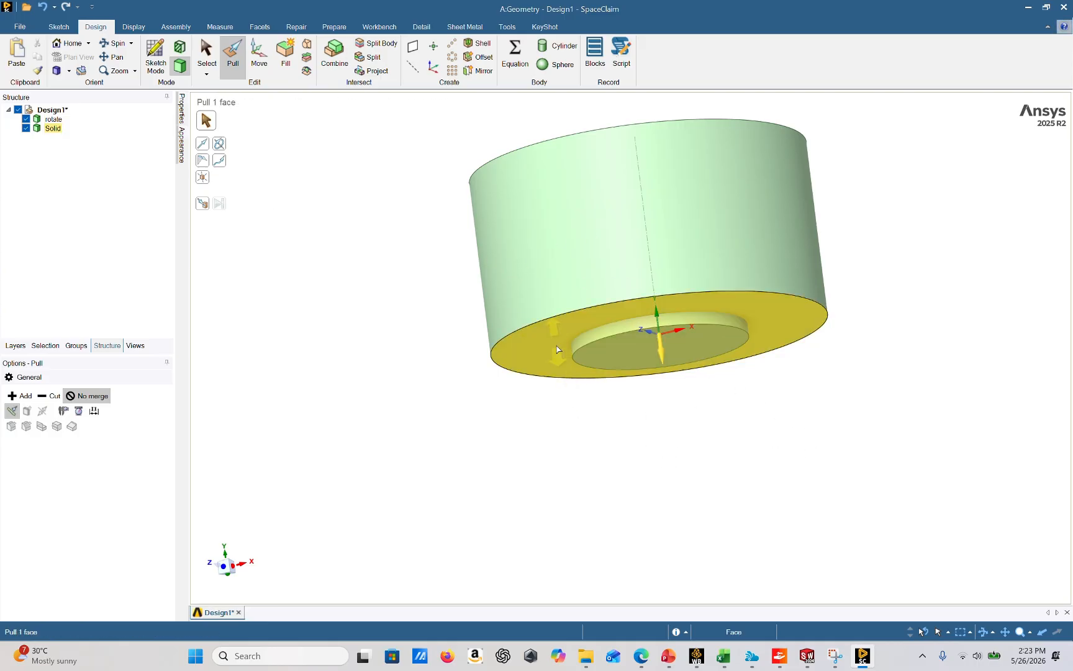
pyautogui.click(639, 526)
pyautogui.moveTo(750, 657)
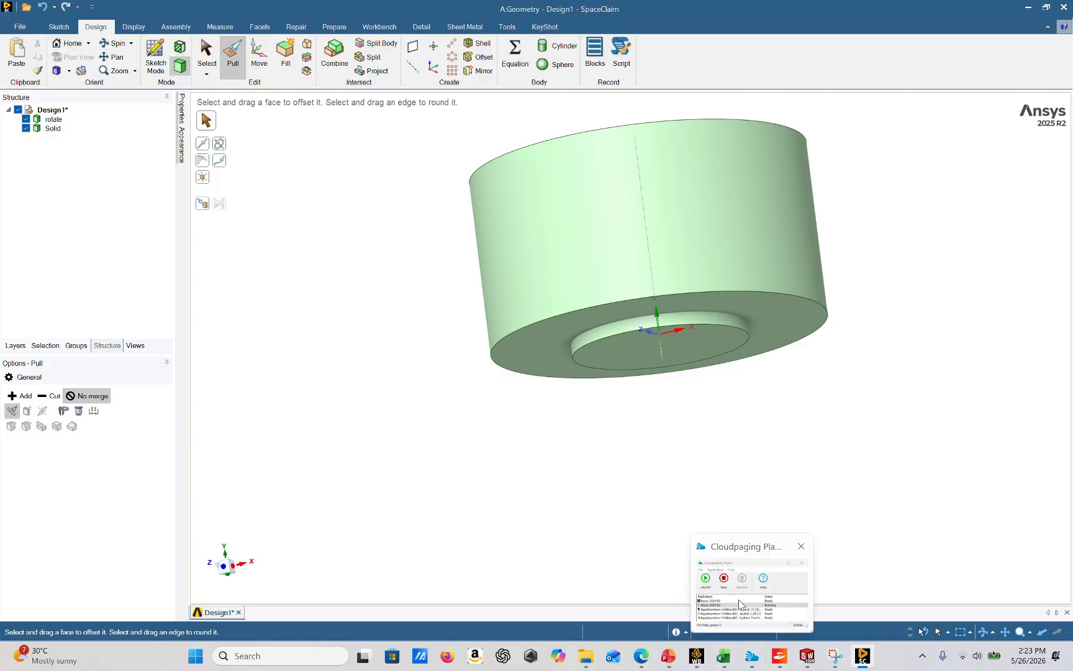
pyautogui.moveTo(719, 621)
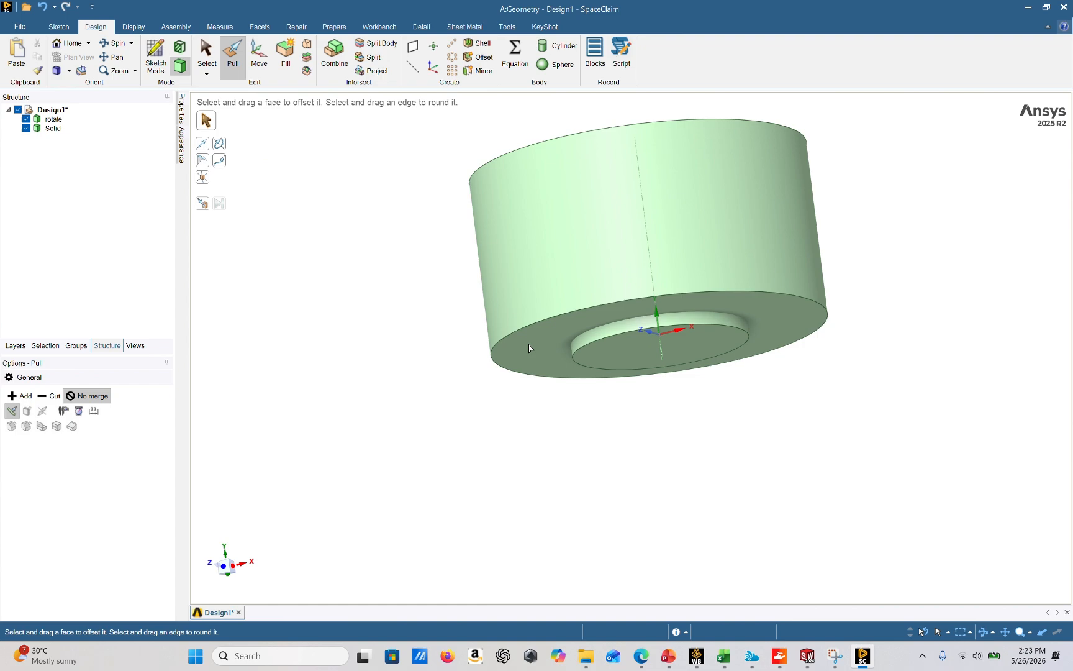
pyautogui.click(532, 350)
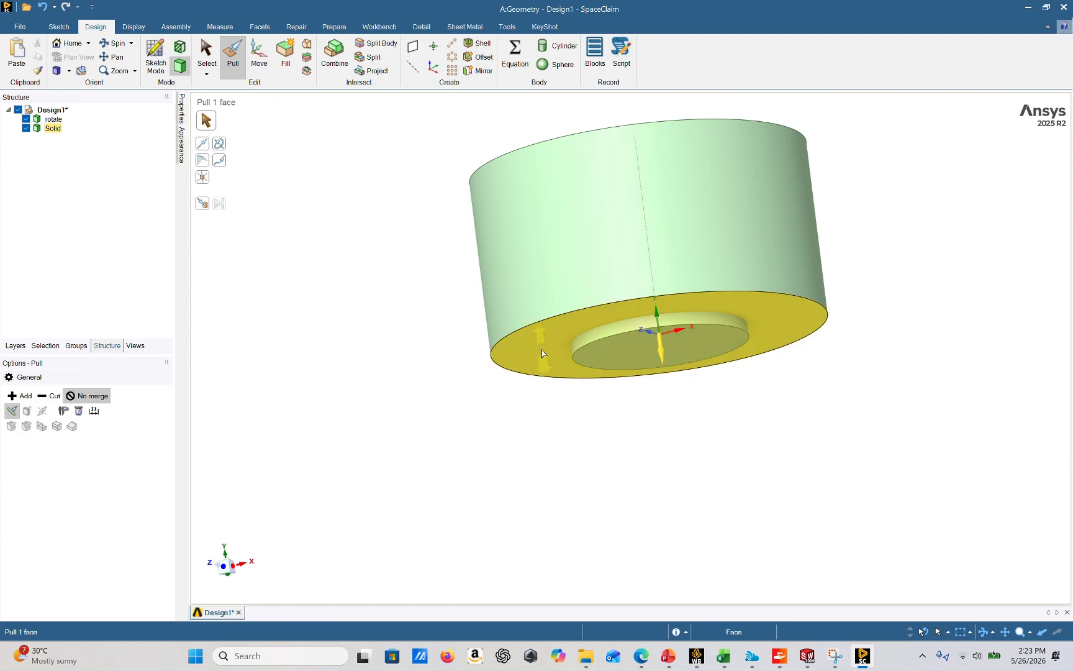
pyautogui.moveTo(539, 348); pyautogui.dragTo(556, 480)
pyautogui.press('BackSpace')
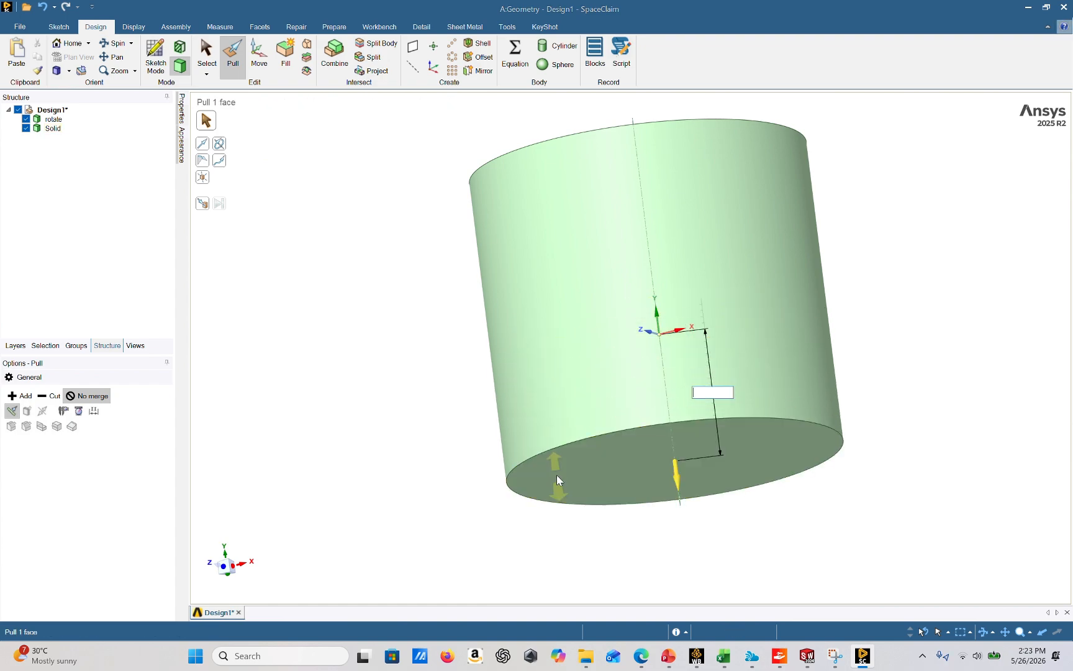
pyautogui.write('508')
pyautogui.press('Return')
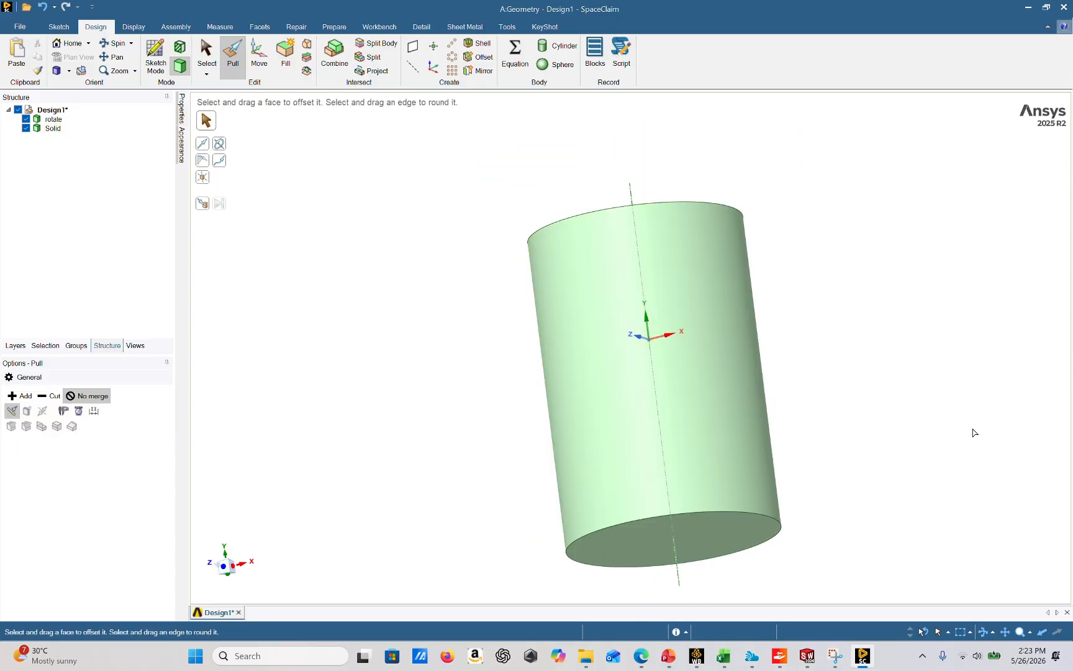
pyautogui.moveTo(896, 421)
pyautogui.mouseDown(button='middle')
pyautogui.moveTo(884, 484)
pyautogui.moveTo(929, 503)
pyautogui.moveTo(932, 452)
pyautogui.moveTo(927, 488)
pyautogui.mouseUp(button='middle')
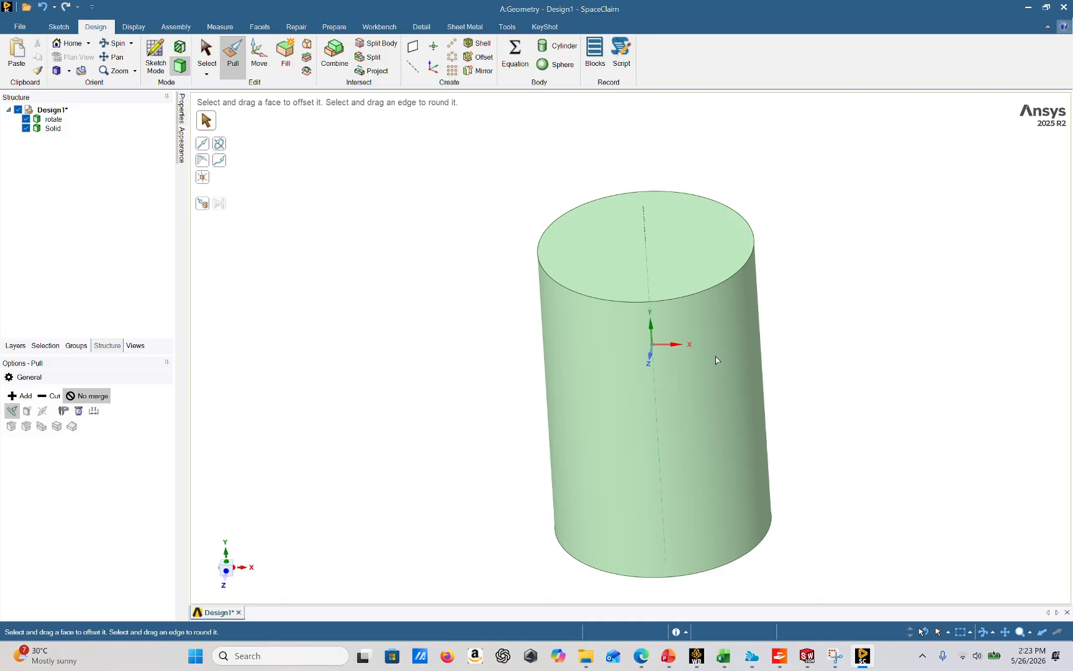
# Step: Toggle the visibility of the rotate and Solid bodies to inspect each one separately, and show both again
pyautogui.click(26, 128)
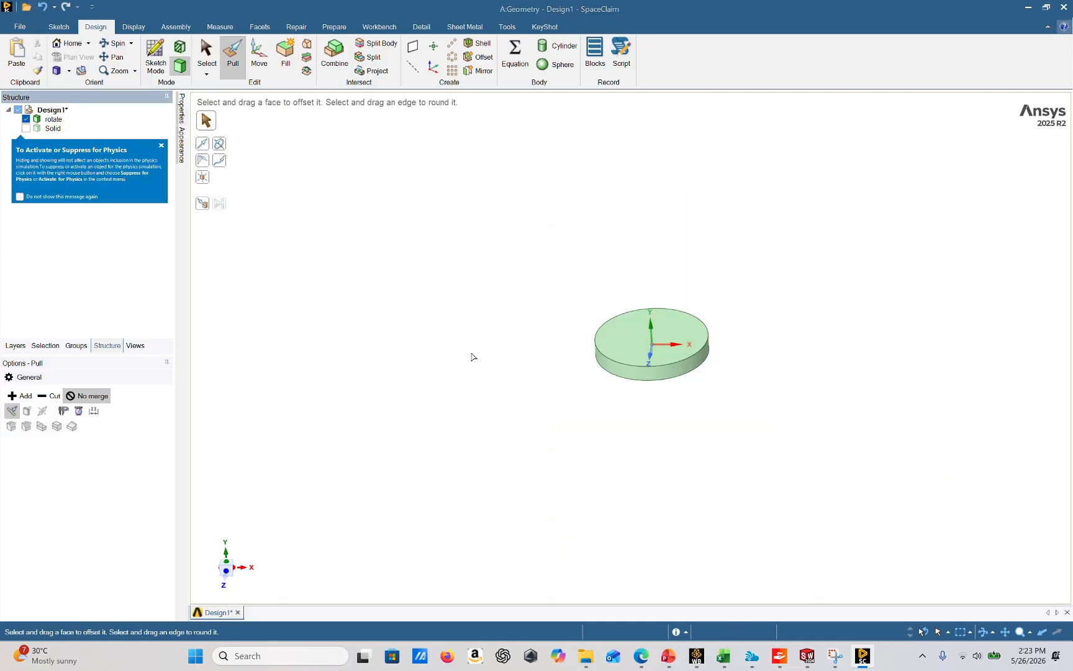
pyautogui.click(162, 145)
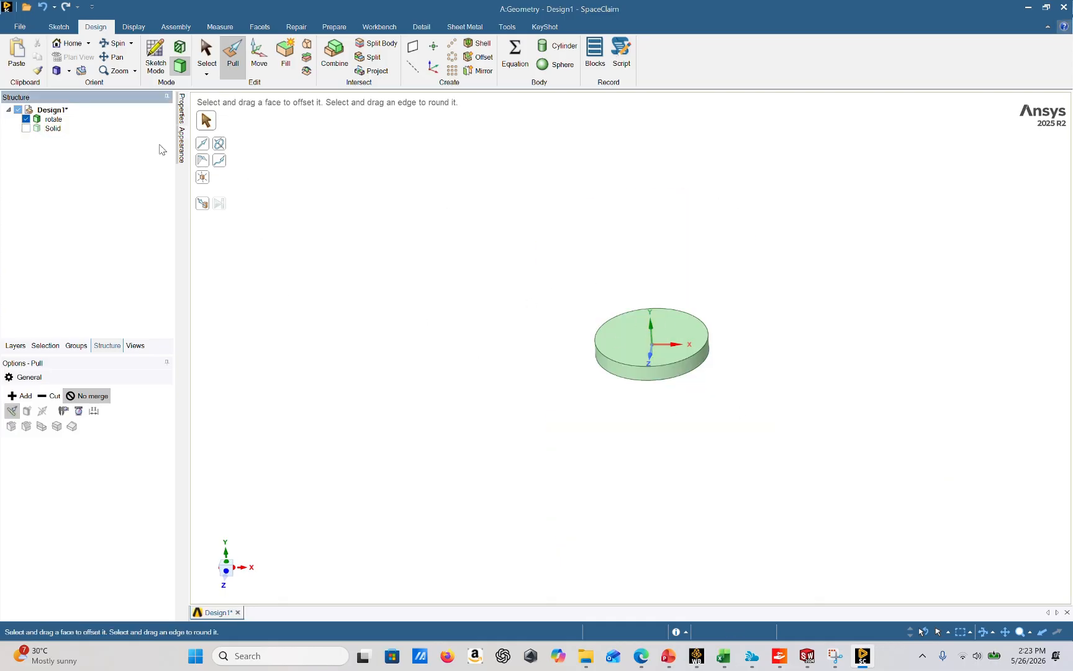
pyautogui.click(52, 109)
pyautogui.click(26, 118)
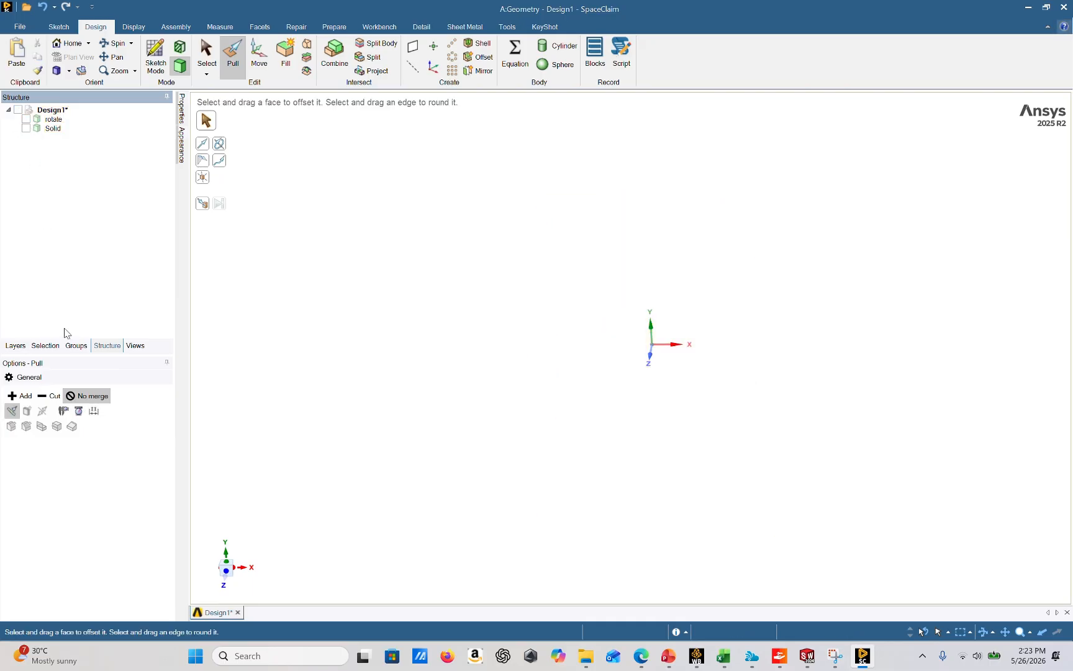
pyautogui.click(26, 118)
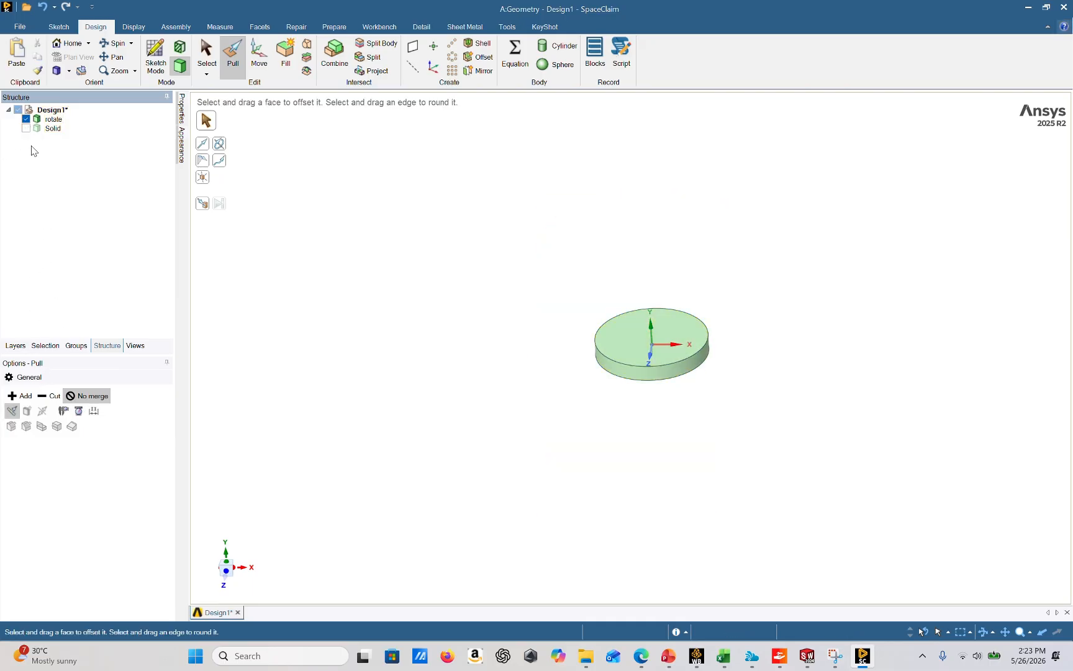
pyautogui.click(26, 128)
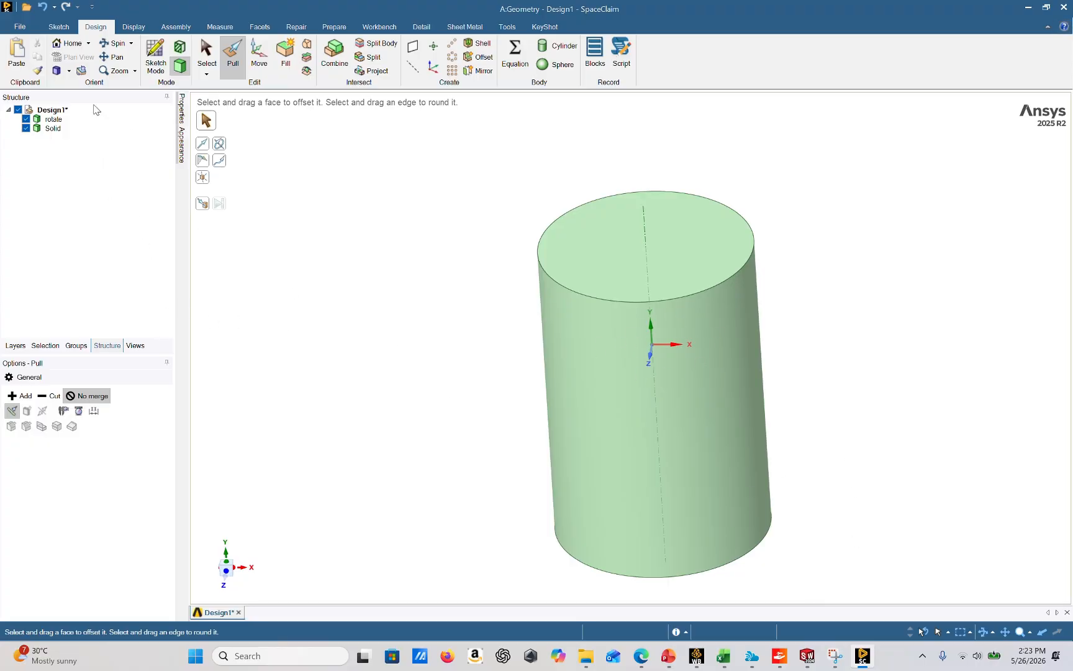
# Step: Hide the rotate body and the curved side face of the large Solid cylinder
pyautogui.click(53, 119)
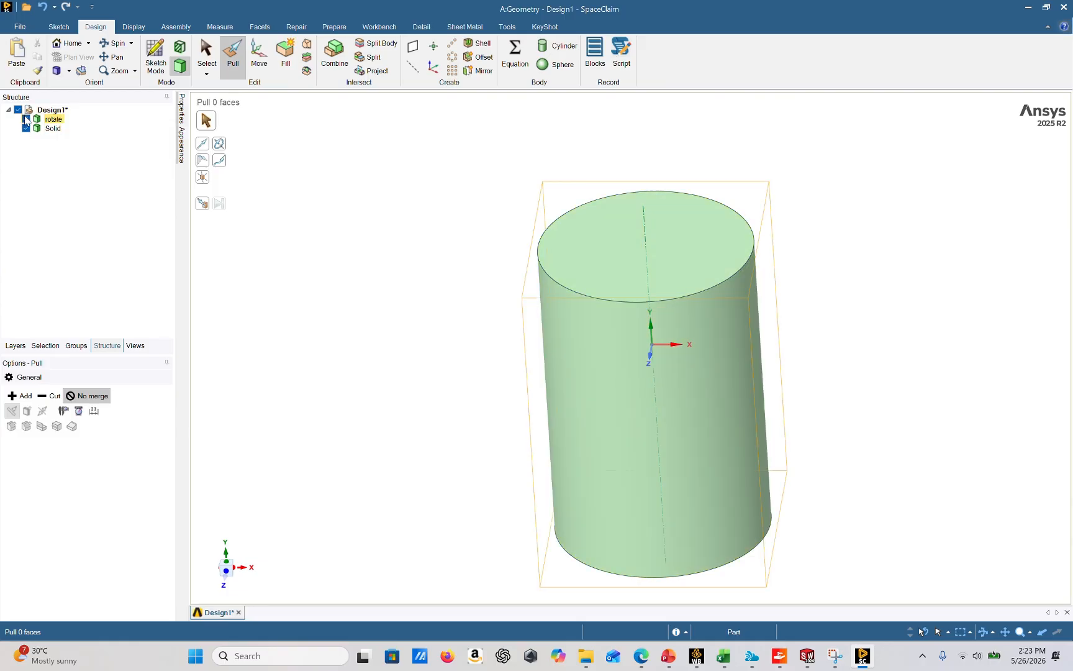
pyautogui.click(26, 118)
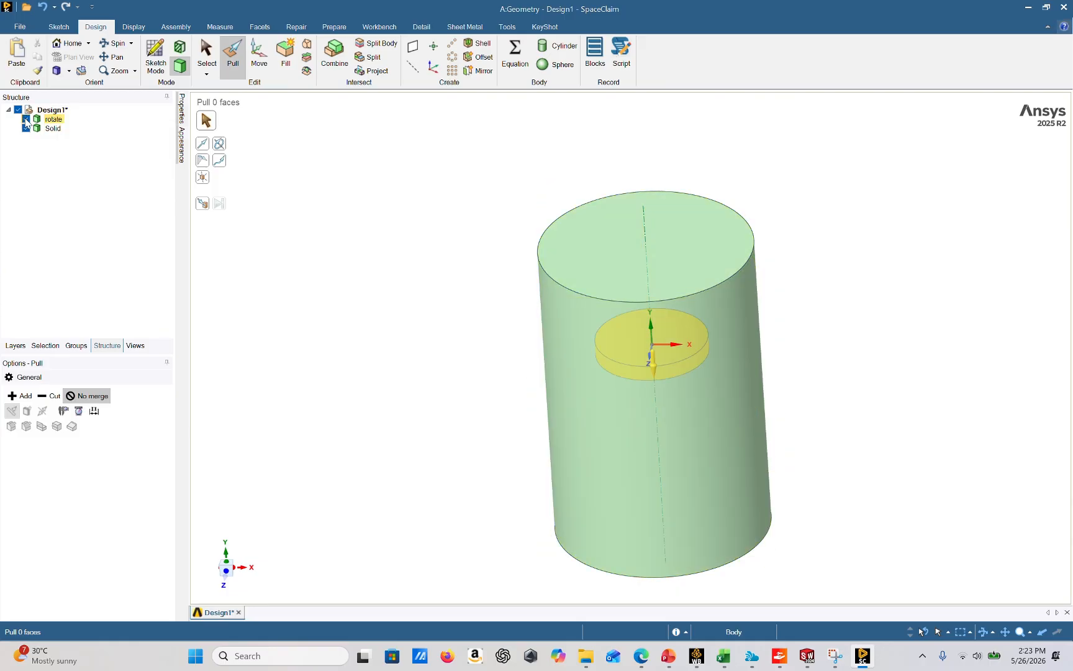
pyautogui.click(27, 118)
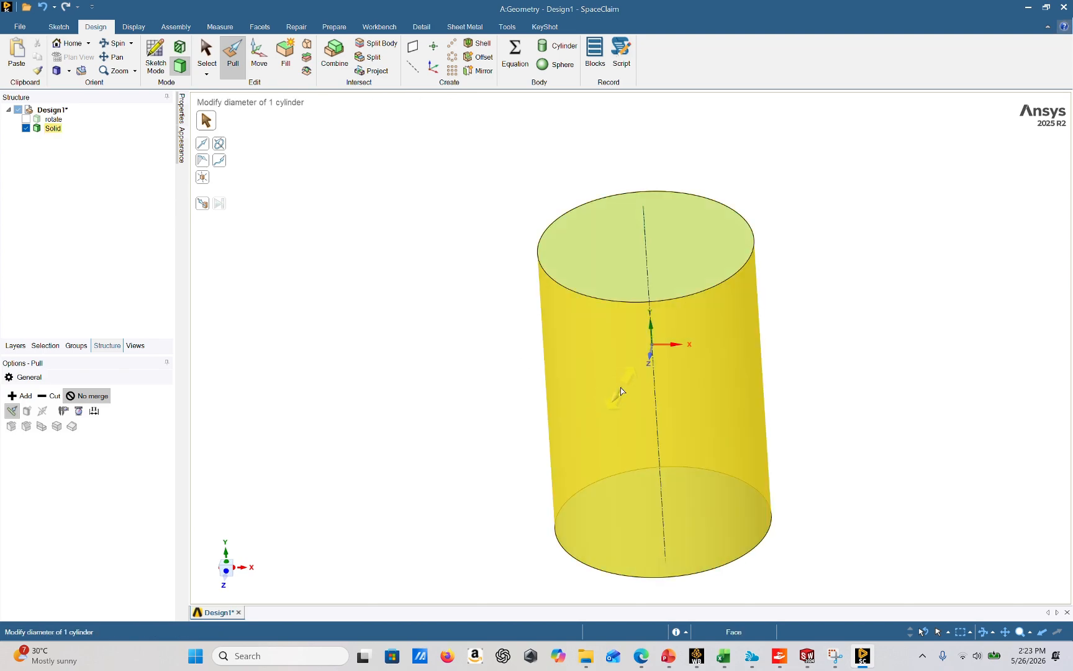
pyautogui.rightClick(612, 395)
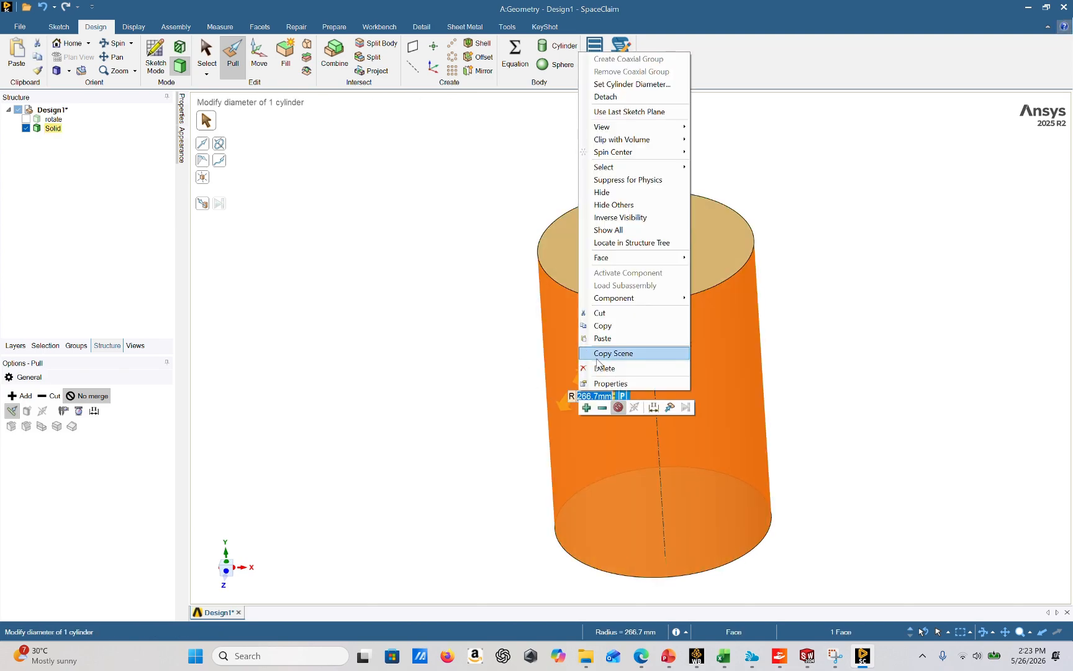
pyautogui.moveTo(618, 257)
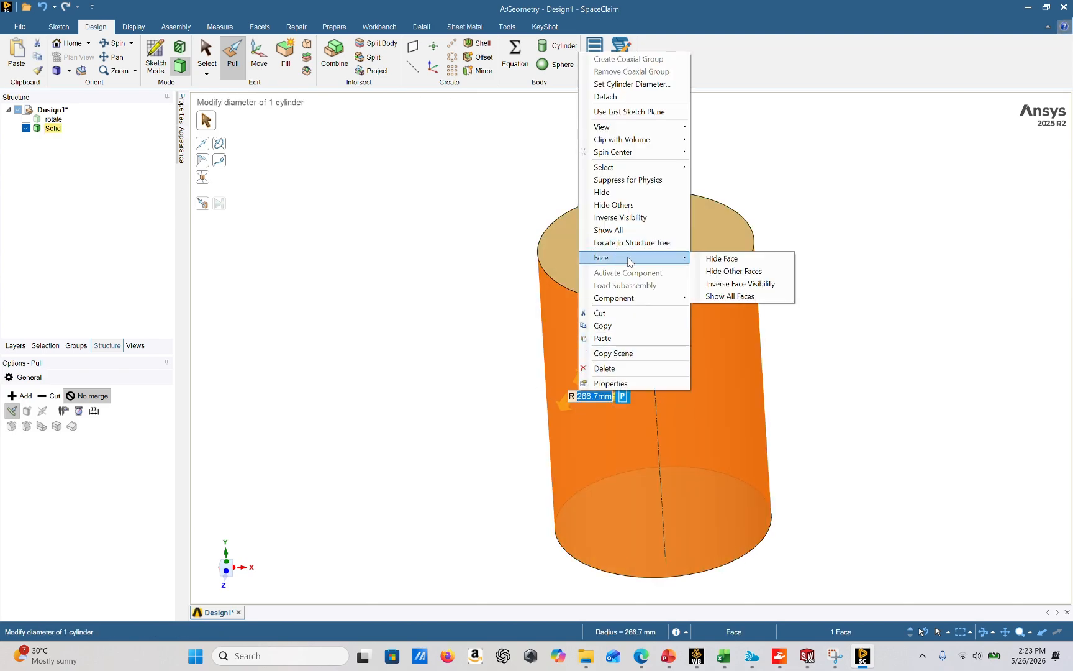
pyautogui.click(712, 257)
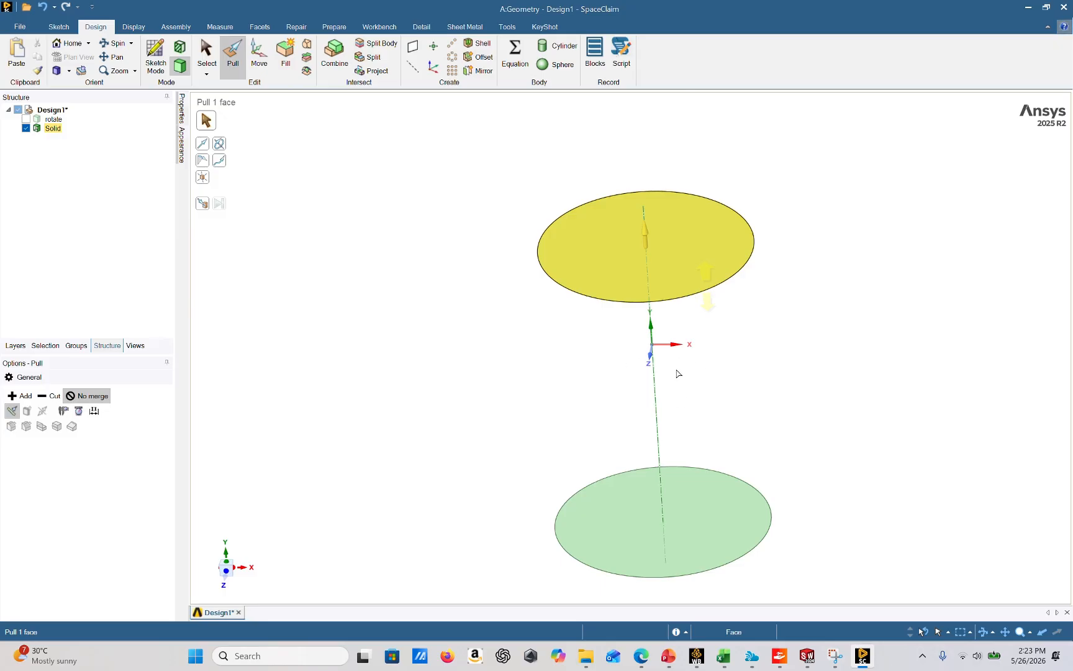
pyautogui.press('s')
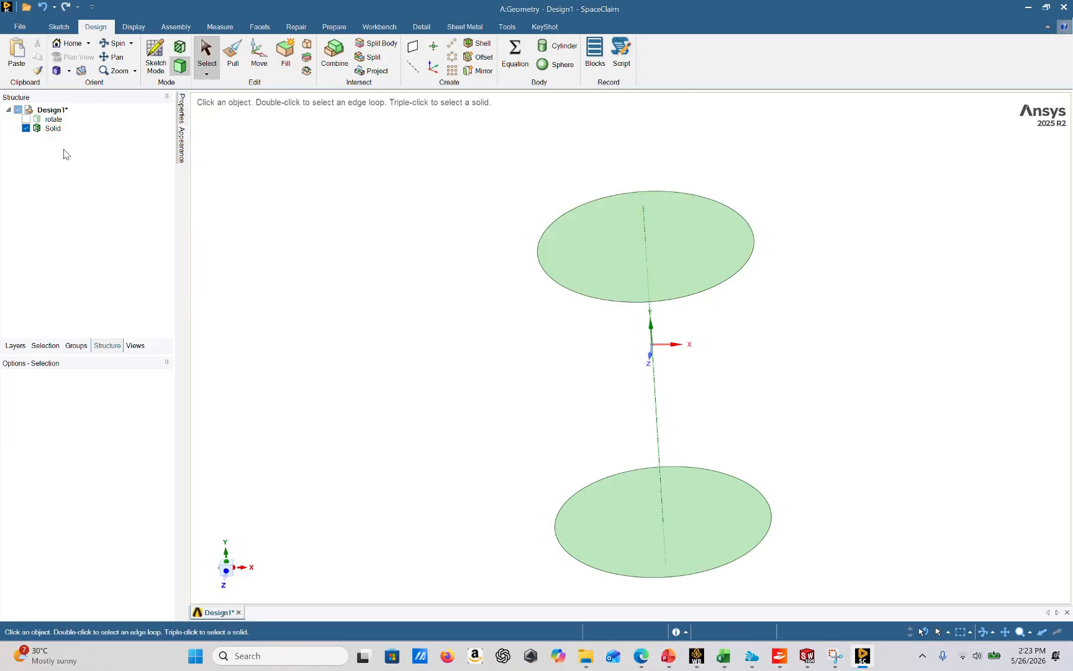
# Step: Show the rotate body again together with the large Solid body whose side face is hidden
pyautogui.click(25, 120)
pyautogui.click(26, 128)
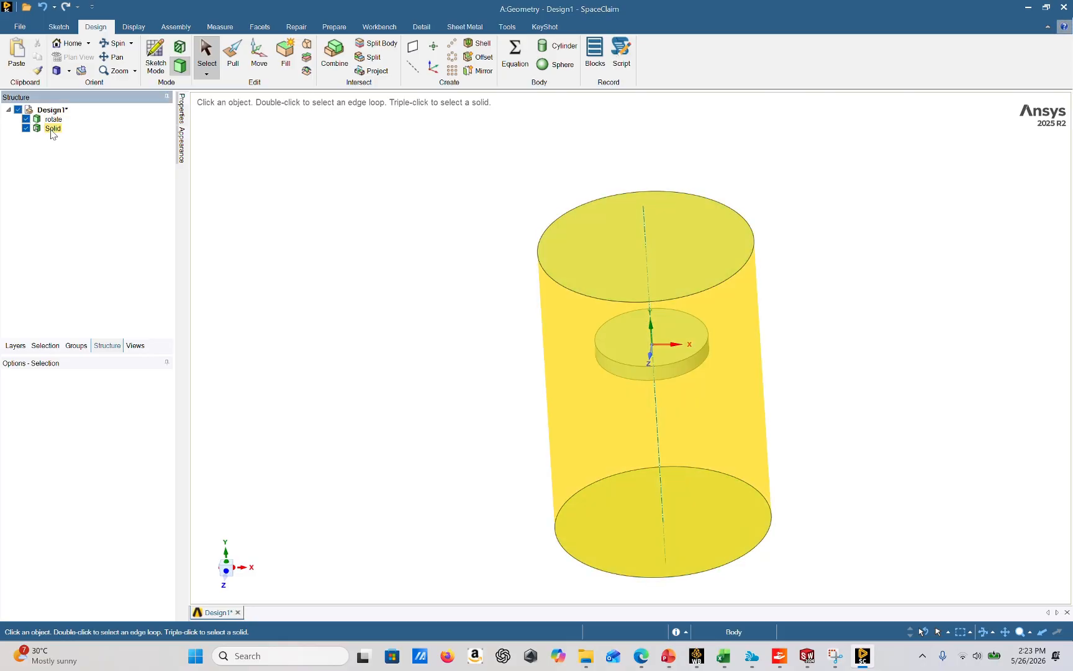
pyautogui.rightClick(52, 128)
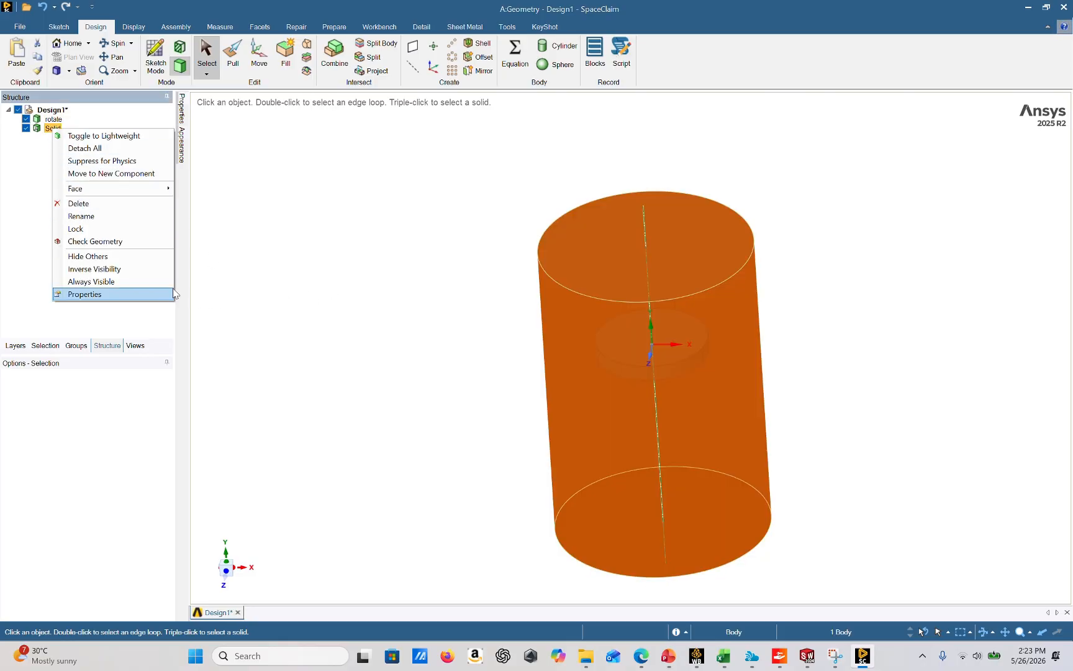
pyautogui.click(331, 290)
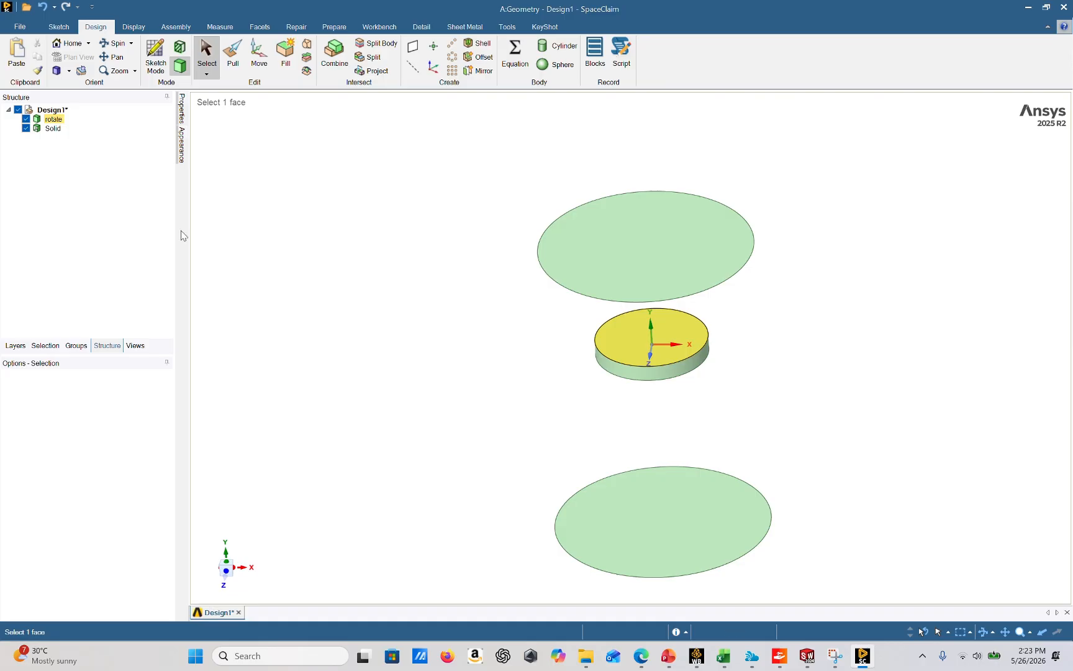
# Step: Try the Inverse Visibility and Always Visible options on the Solid body, and restore the display of both bodies
pyautogui.rightClick(53, 128)
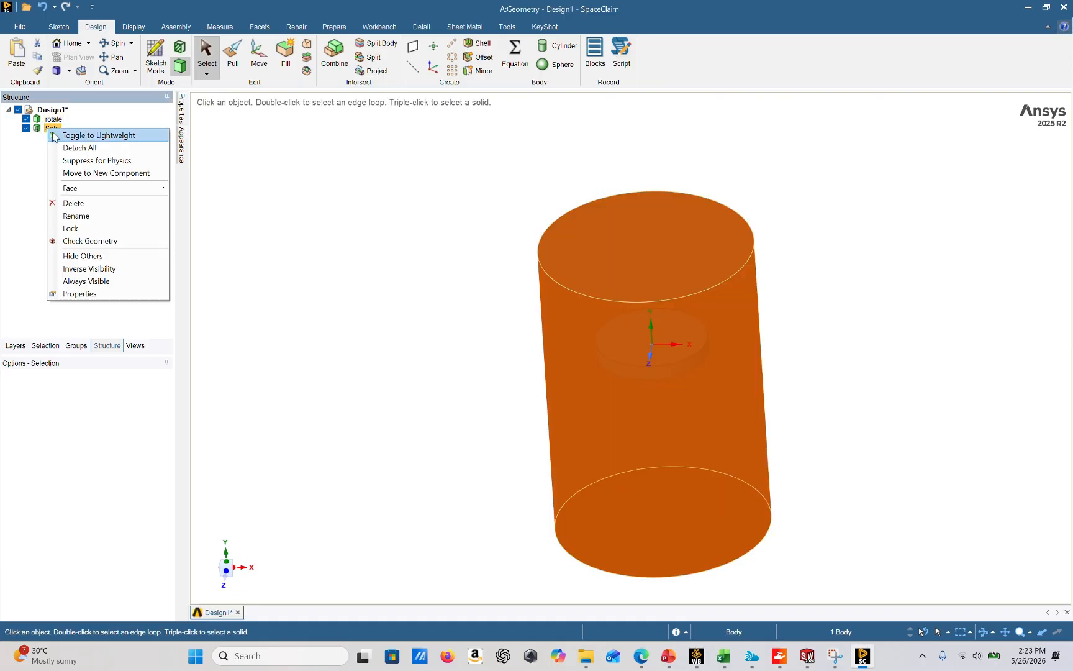
pyautogui.click(99, 269)
pyautogui.click(25, 129)
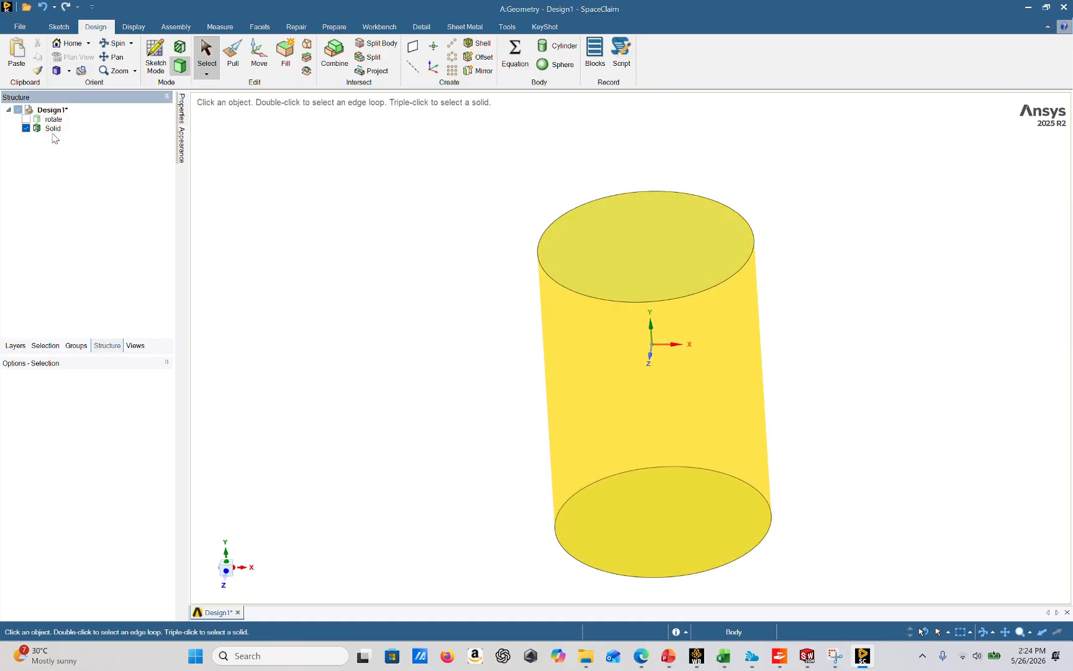
pyautogui.rightClick(54, 129)
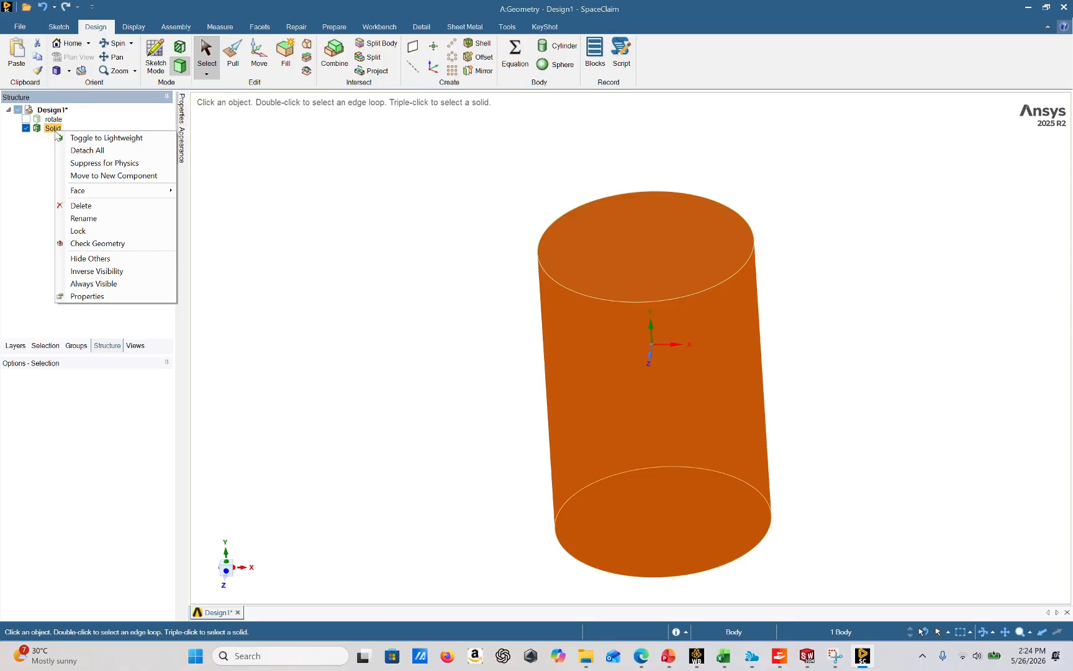
pyautogui.click(106, 285)
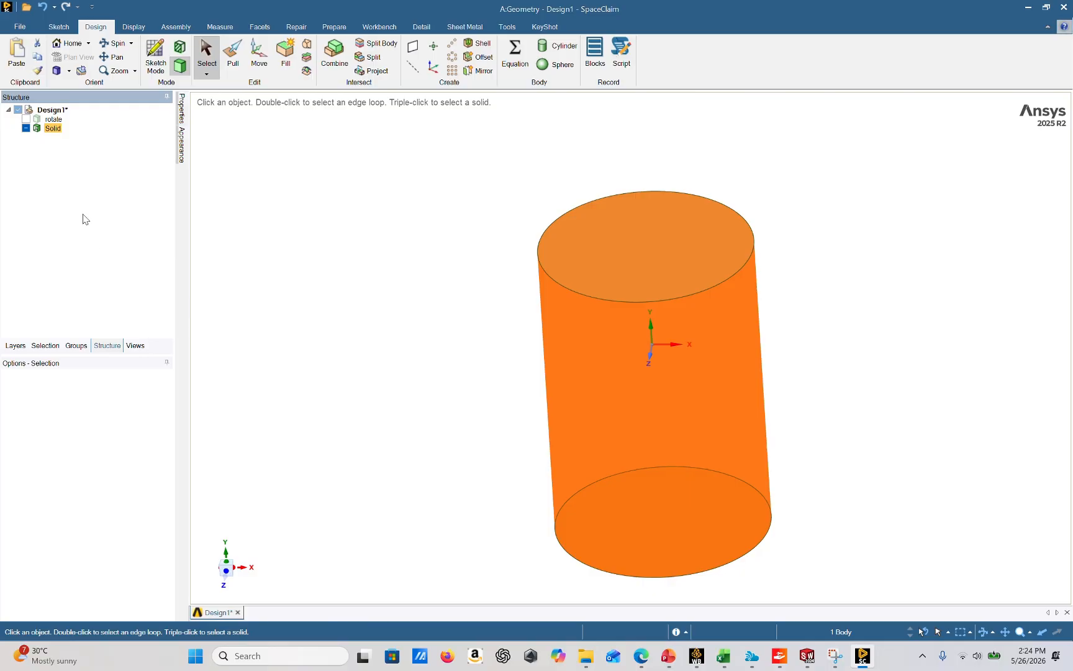
pyautogui.click(25, 119)
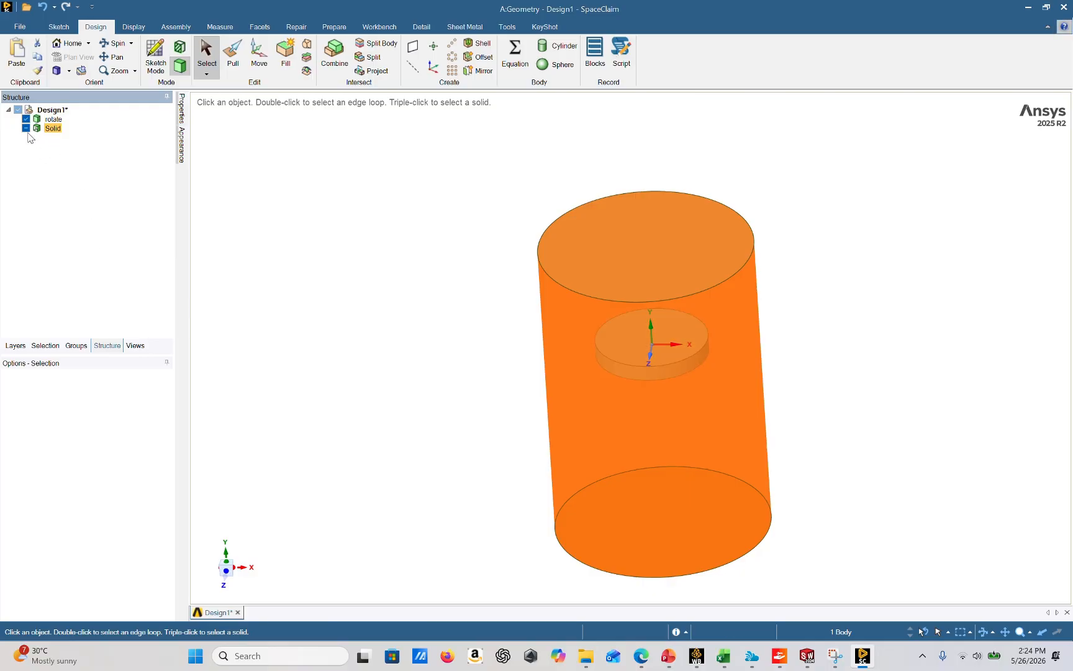
pyautogui.rightClick(53, 130)
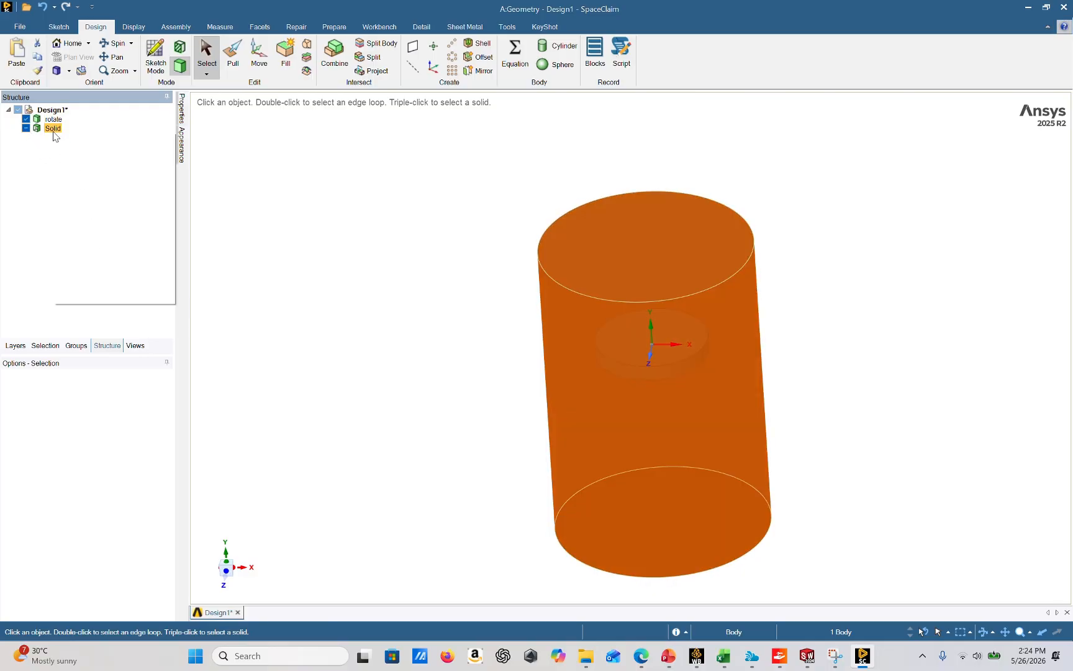
pyautogui.click(66, 284)
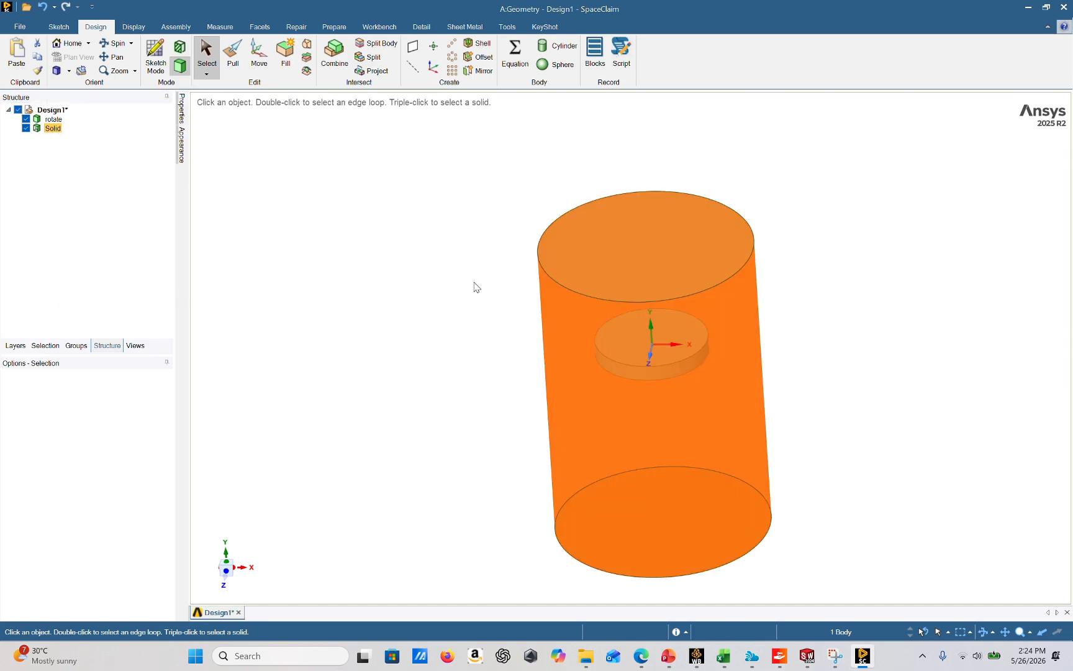
pyautogui.moveTo(736, 384)
pyautogui.mouseDown(button='middle')
pyautogui.moveTo(762, 372)
pyautogui.moveTo(724, 355)
pyautogui.moveTo(737, 371)
pyautogui.mouseUp(button='middle')
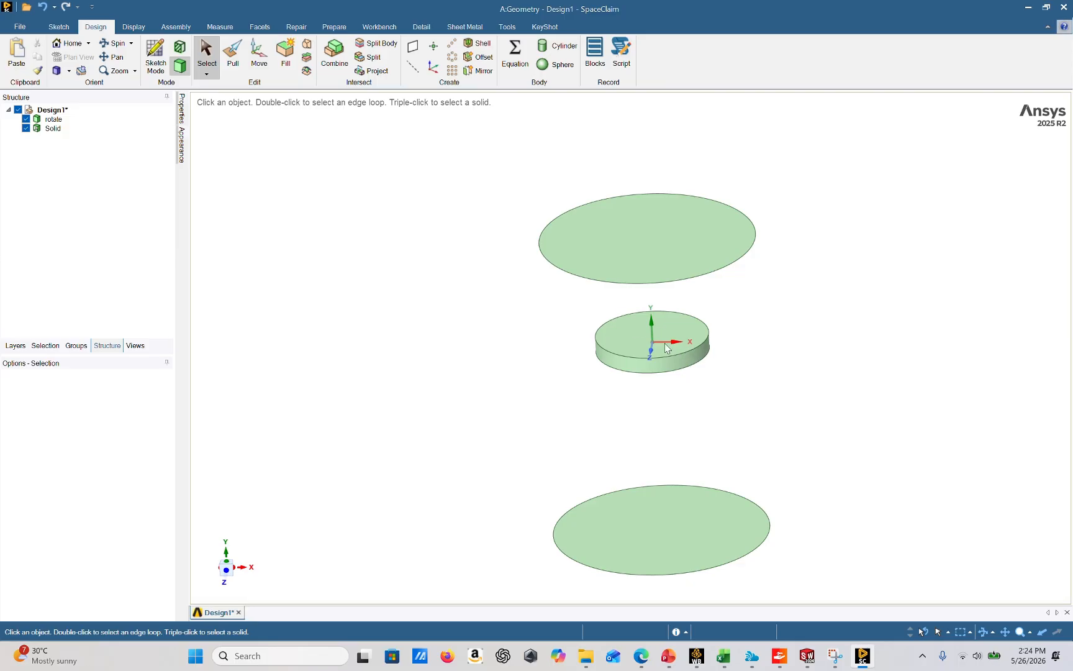
# Step: Combine the large Solid body with rotate as cutter, keeping the cutter, and remove the small disc region cut out of Solid
pyautogui.click(38, 120)
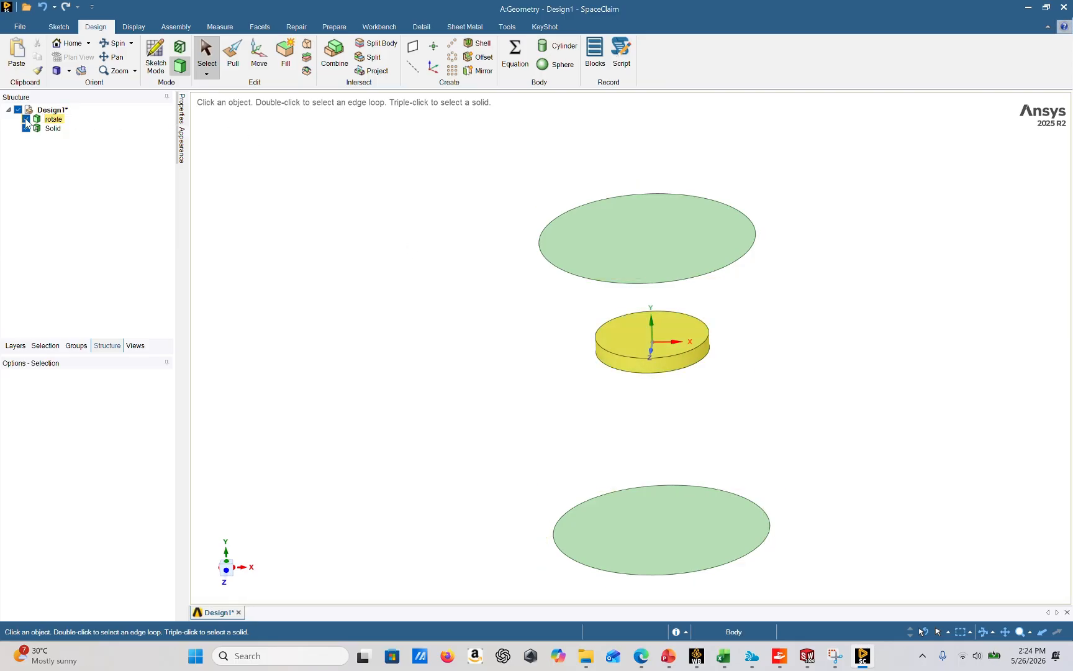
pyautogui.click(341, 58)
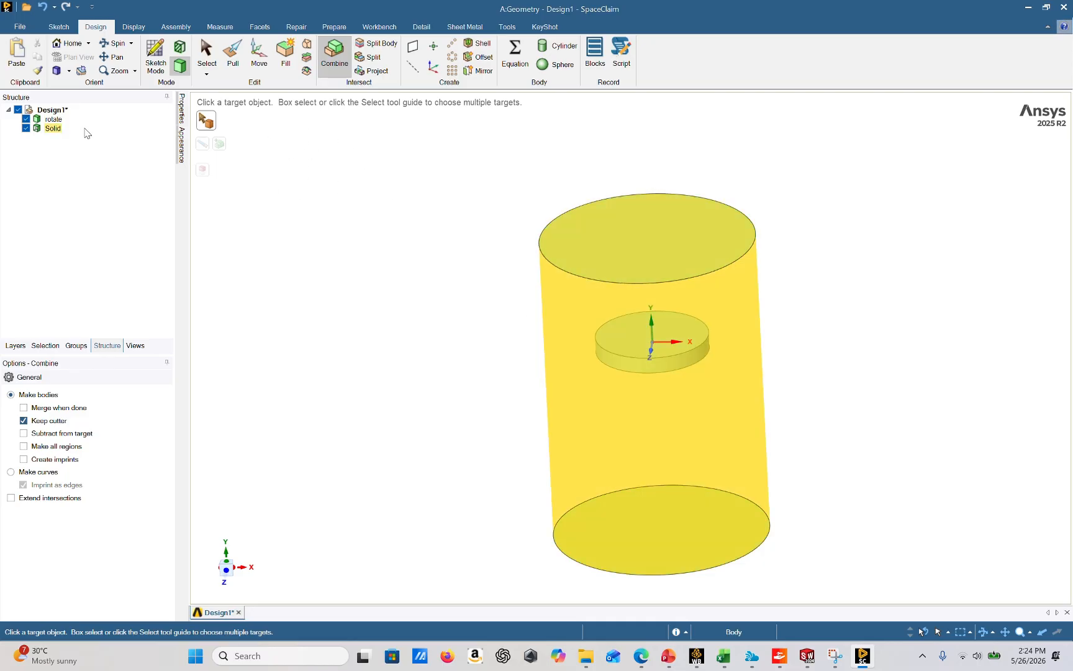
pyautogui.click(52, 129)
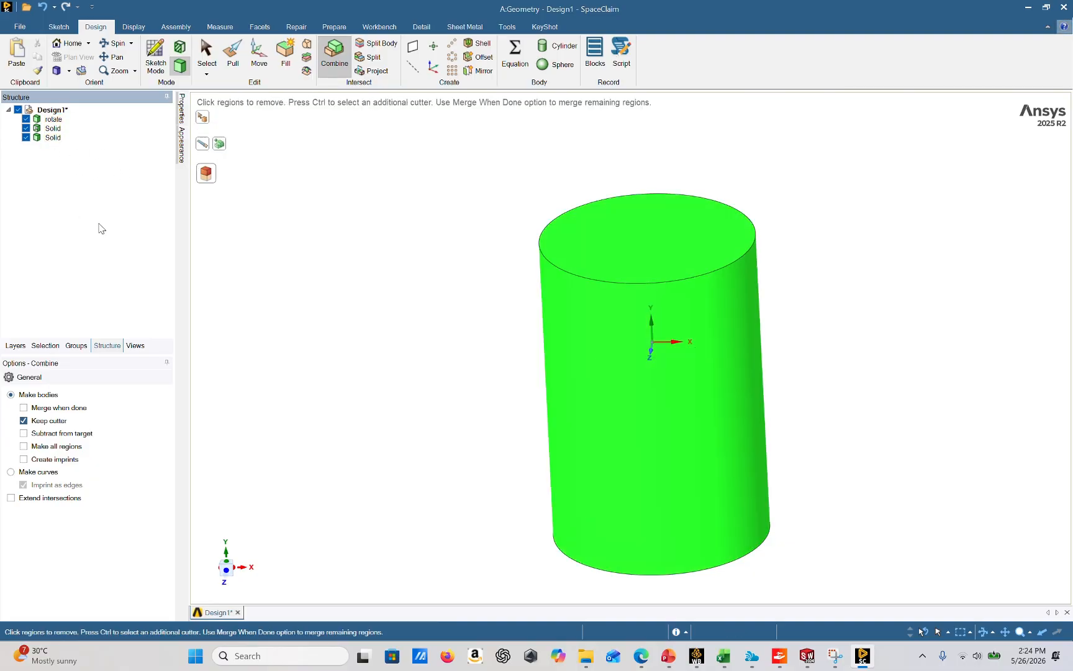
pyautogui.click(56, 137)
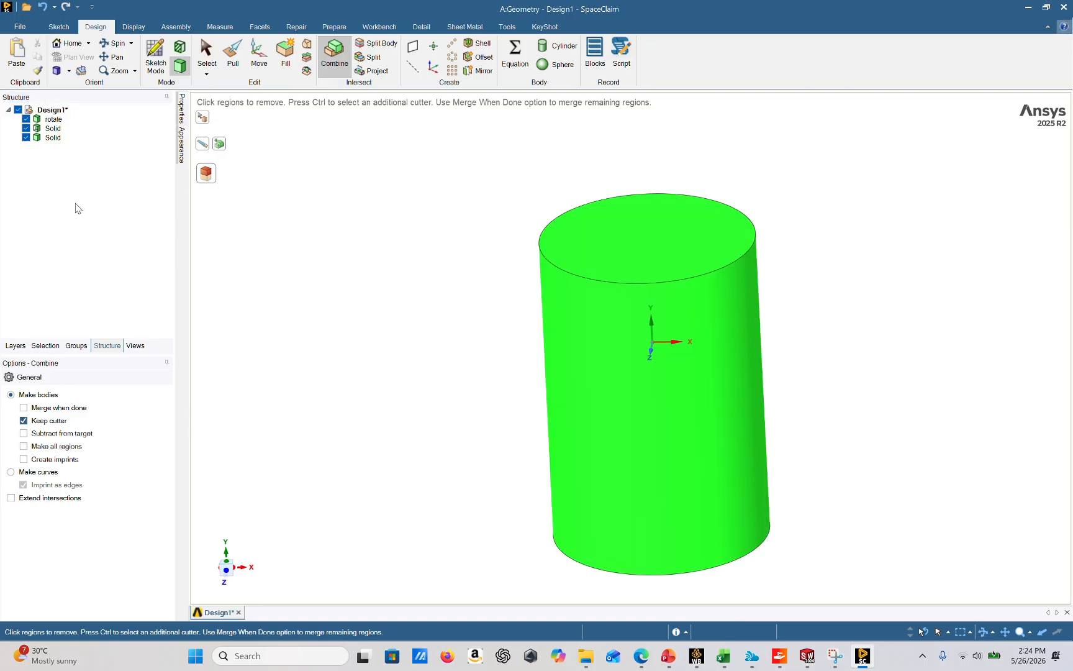
pyautogui.click(56, 128)
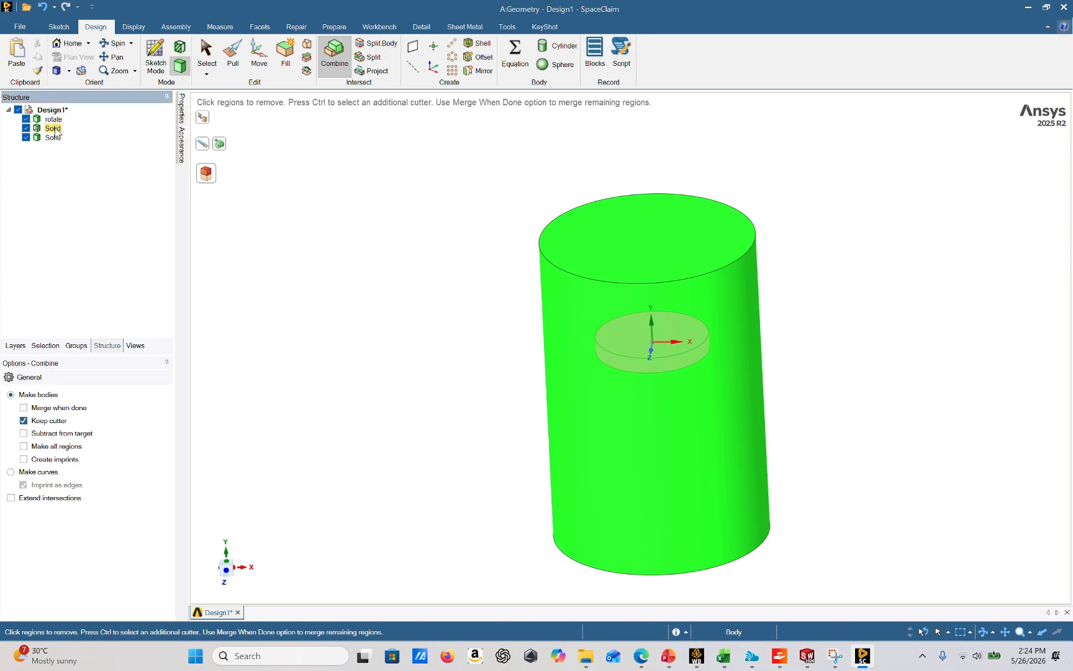
pyautogui.click(55, 129)
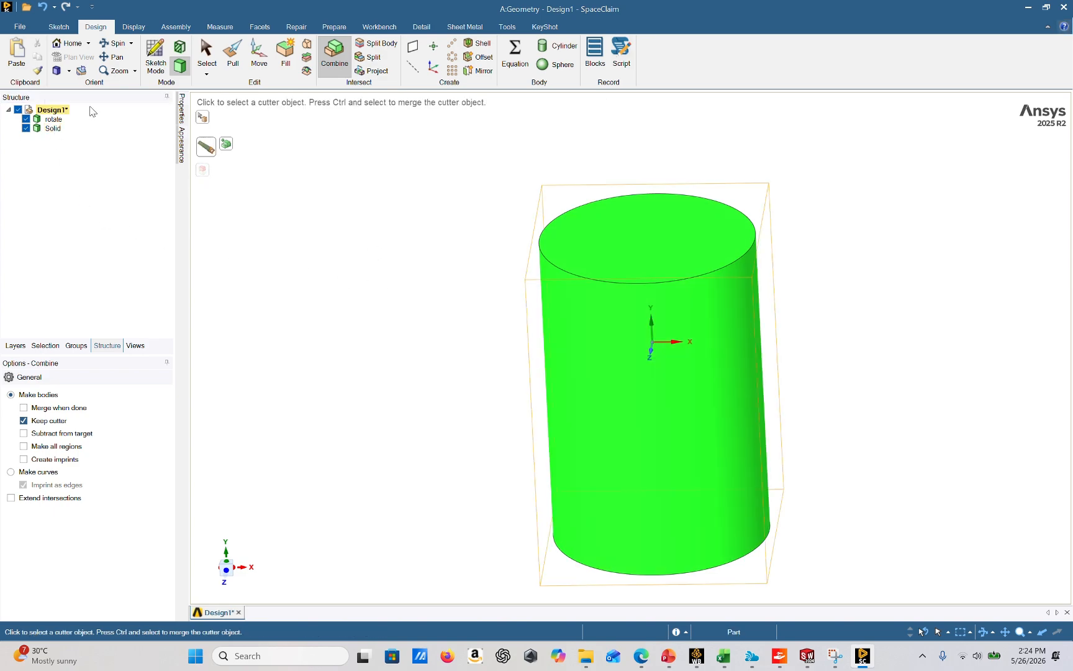
pyautogui.click(206, 53)
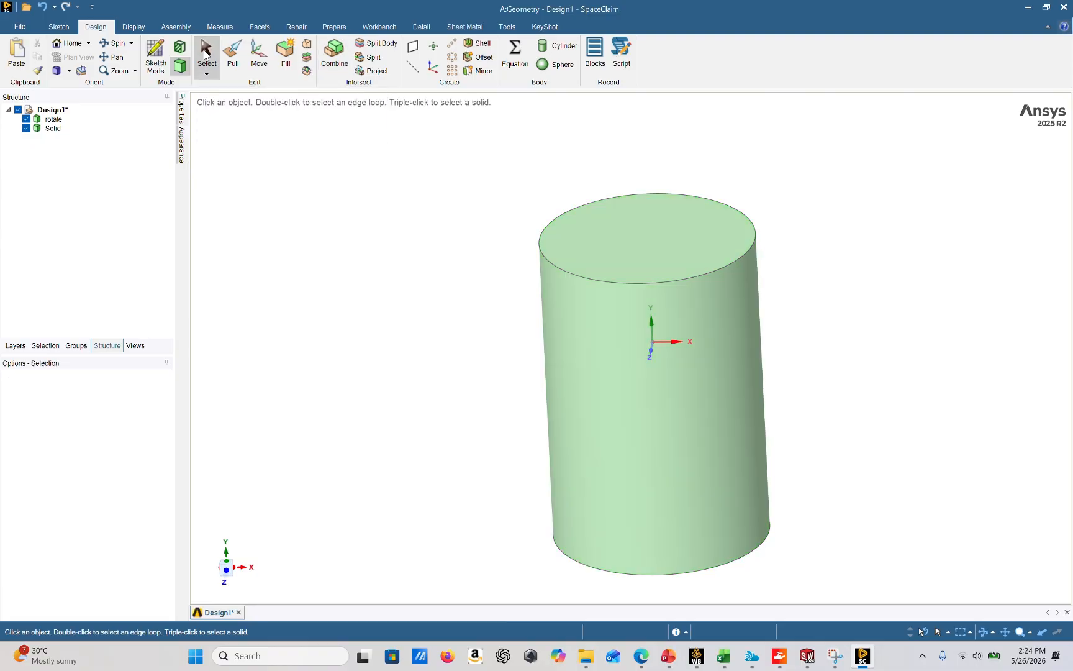
# Step: Highlight the rotate and Solid bodies, and hide rotate and the Solid cylinder's curved side face to inspect the cavity inside
pyautogui.click(53, 129)
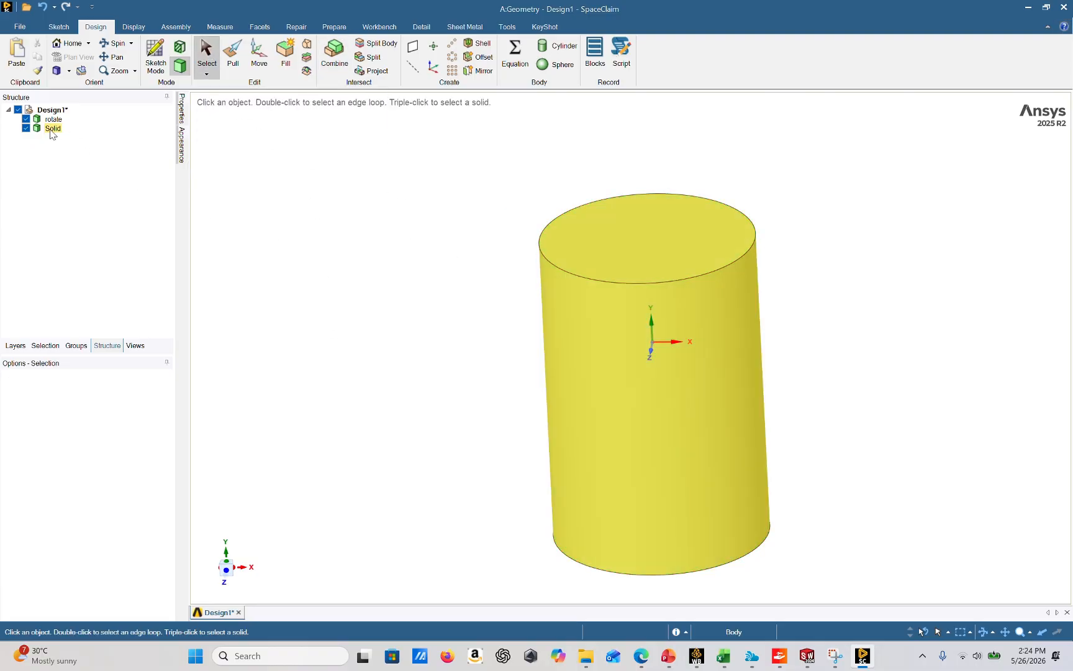
pyautogui.click(53, 119)
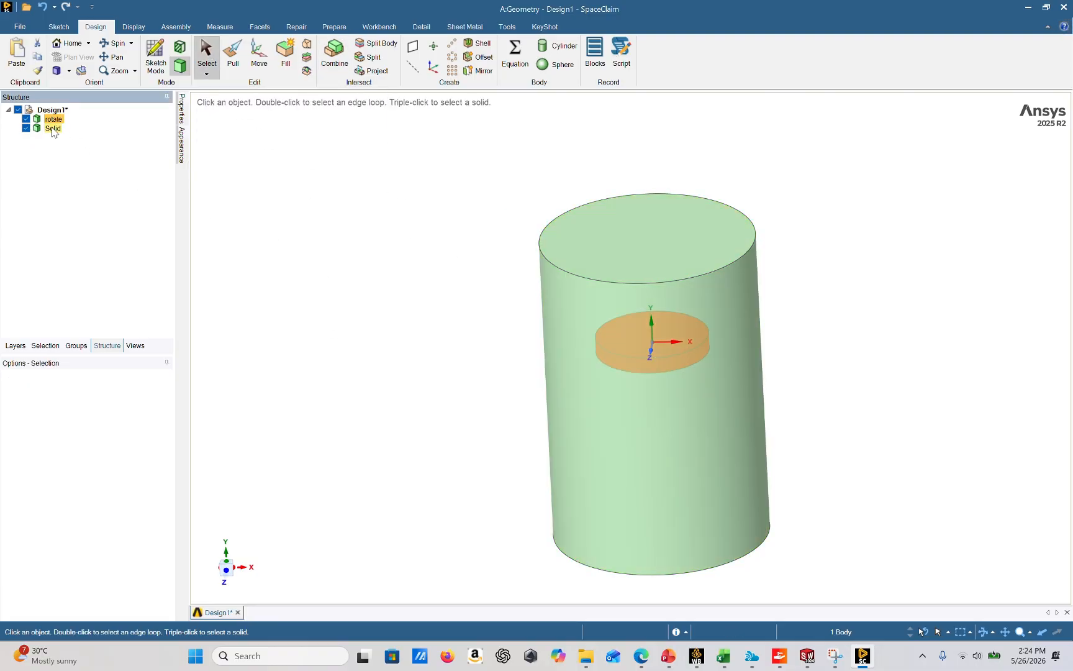
pyautogui.click(55, 129)
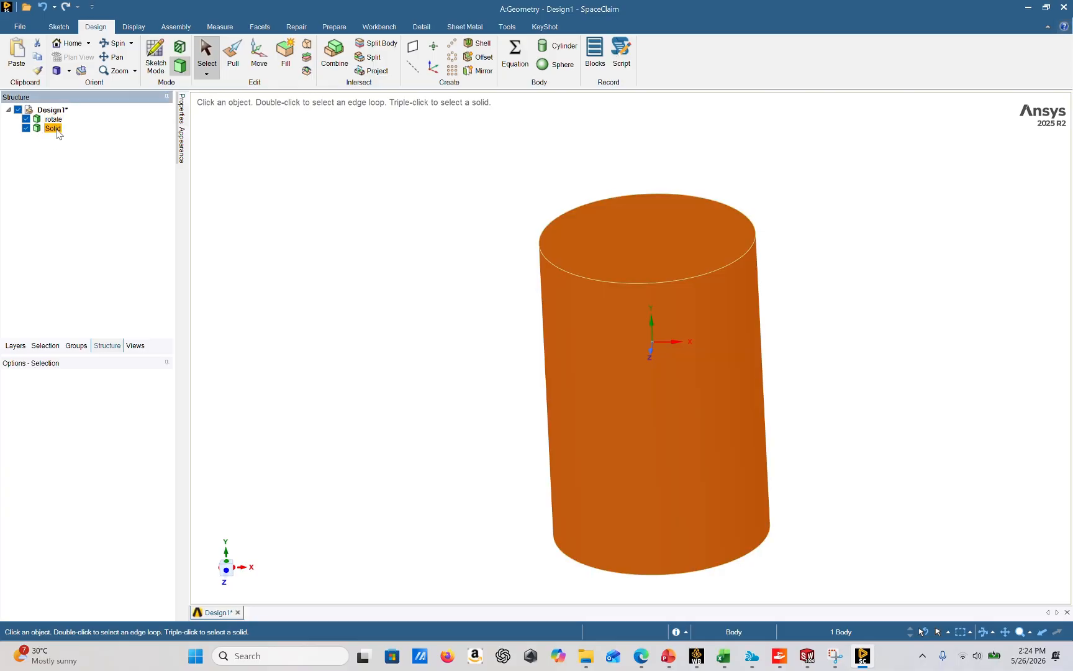
pyautogui.click(26, 119)
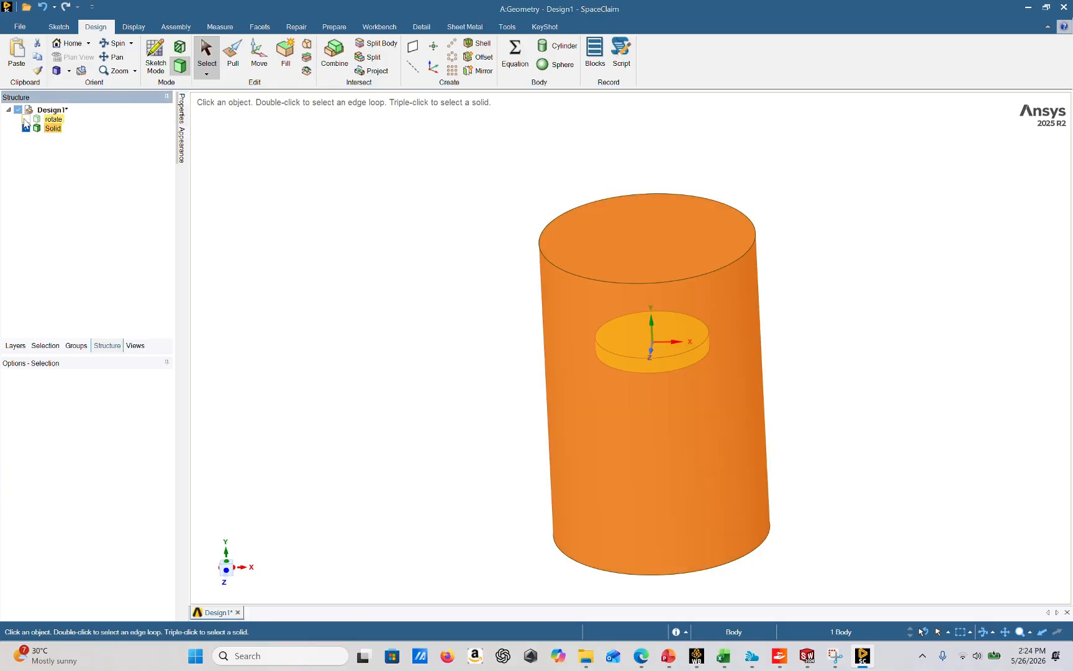
pyautogui.click(437, 275)
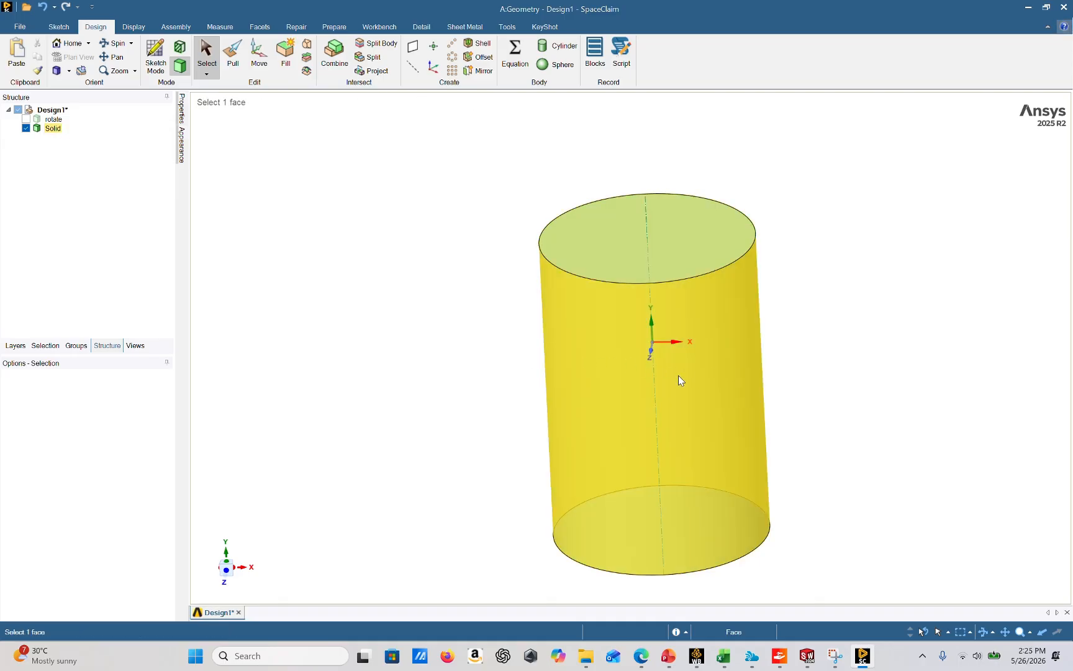
pyautogui.click(632, 374)
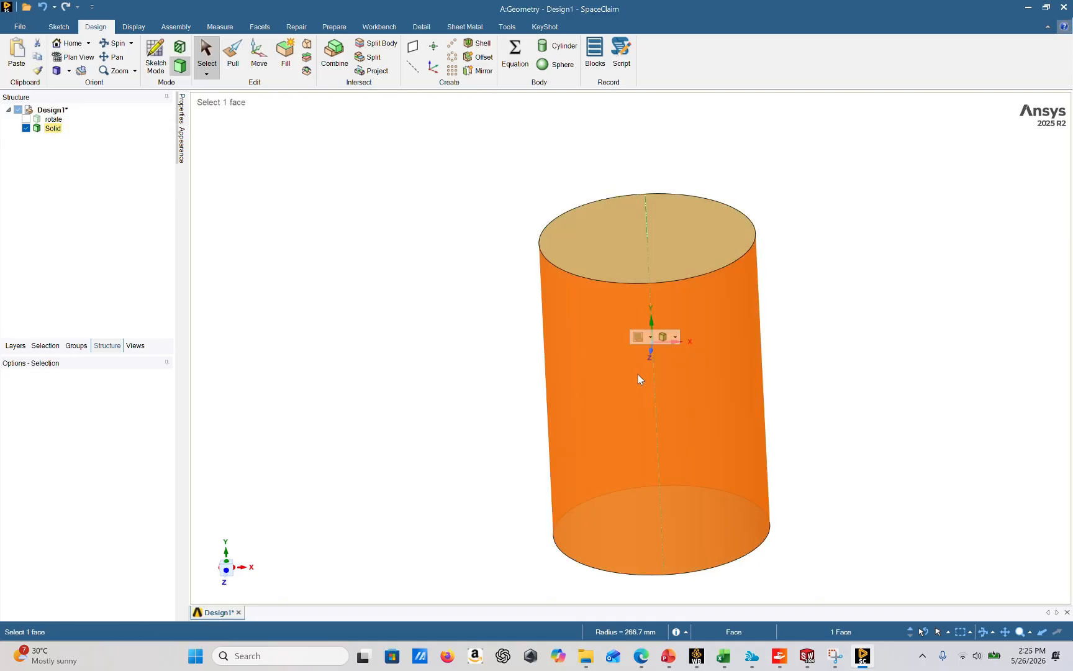
pyautogui.rightClick(635, 375)
pyautogui.moveTo(684, 242)
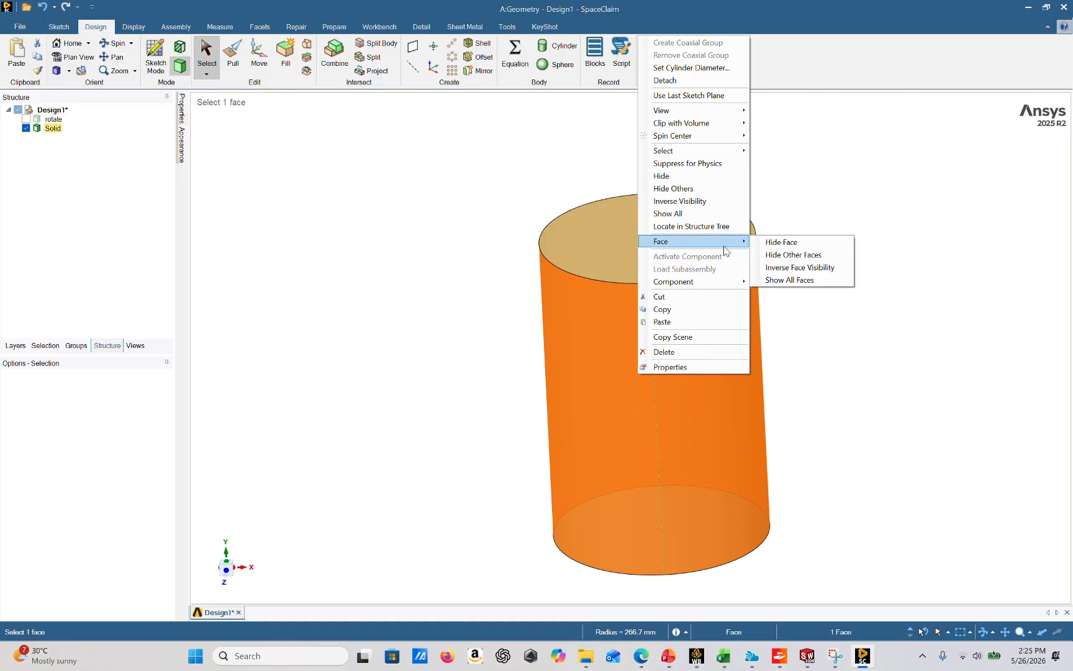
pyautogui.click(777, 242)
pyautogui.moveTo(791, 360); pyautogui.dragTo(790, 307, button='middle')
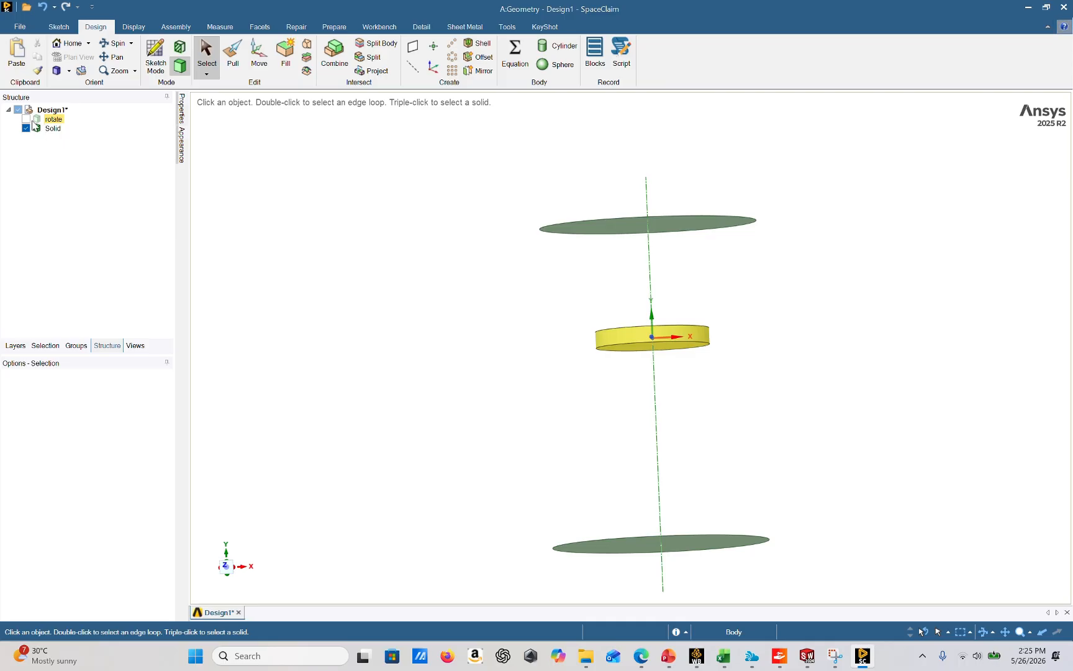
# Step: Toggle the rotate body's visibility to compare it with the cavity, and show rotate and all faces of Solid again
pyautogui.click(25, 119)
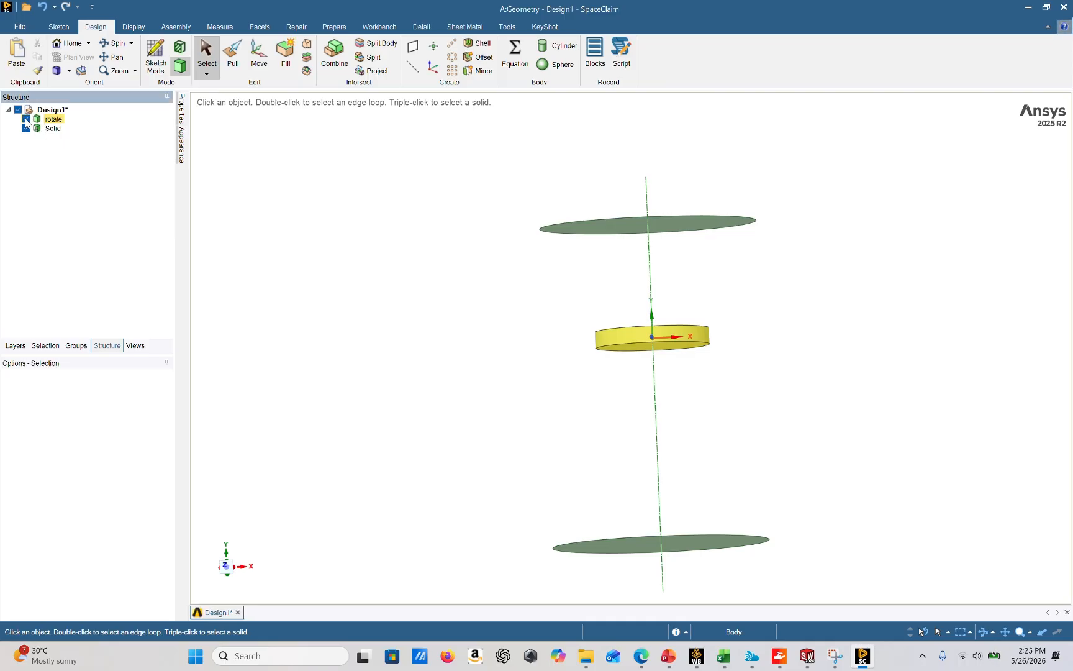
pyautogui.click(25, 120)
pyautogui.moveTo(506, 266); pyautogui.dragTo(674, 352, button='middle')
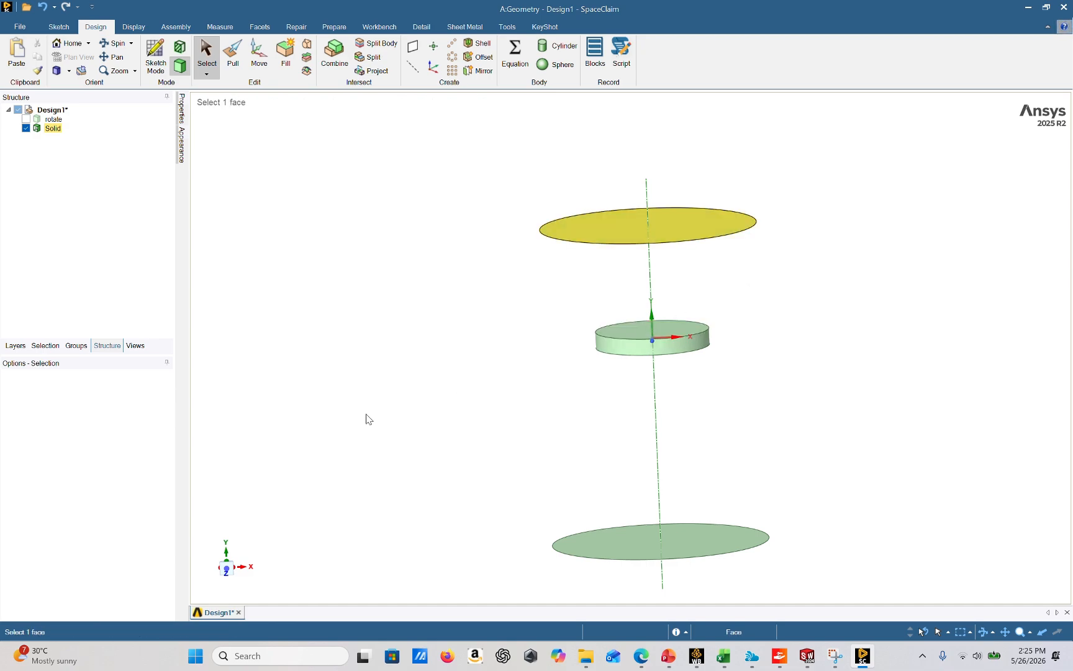
pyautogui.click(25, 118)
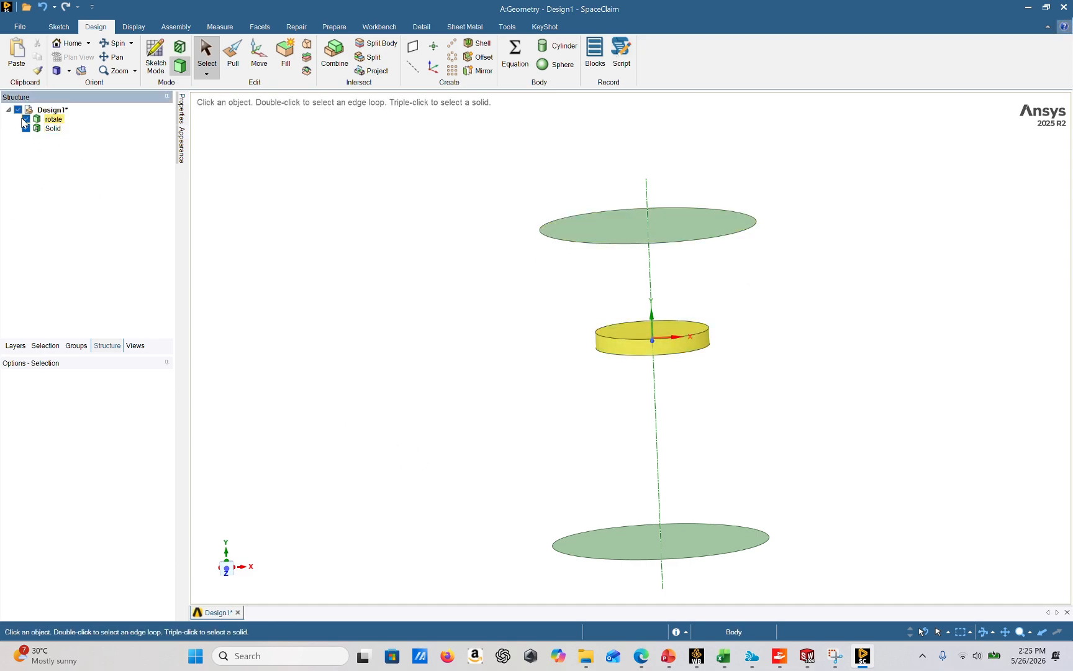
pyautogui.rightClick(631, 241)
pyautogui.moveTo(690, 412)
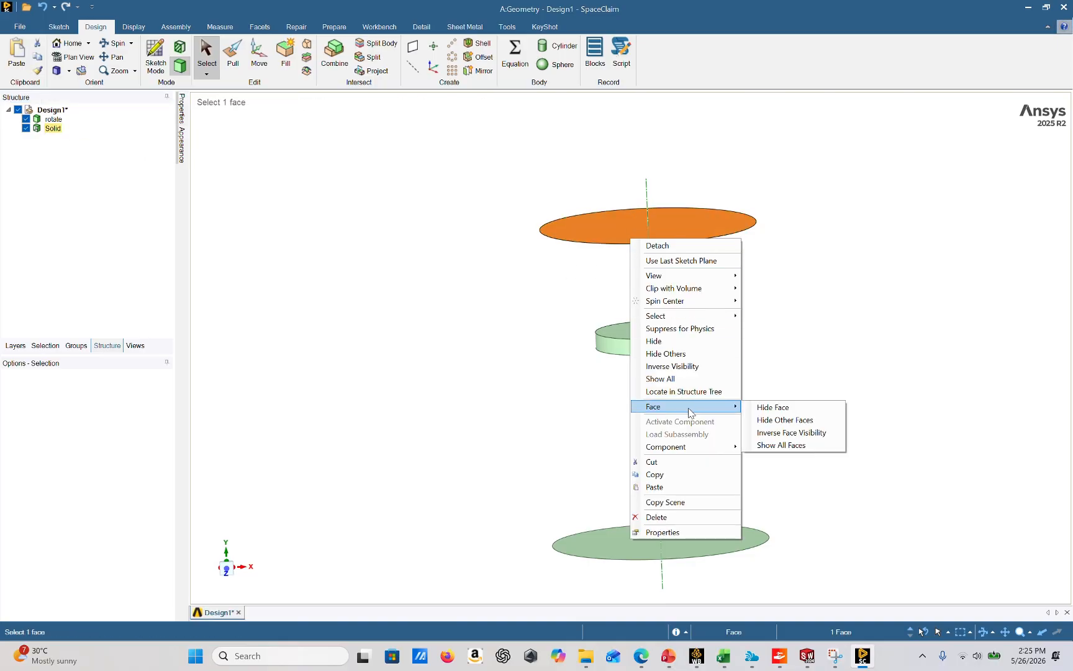
pyautogui.click(762, 444)
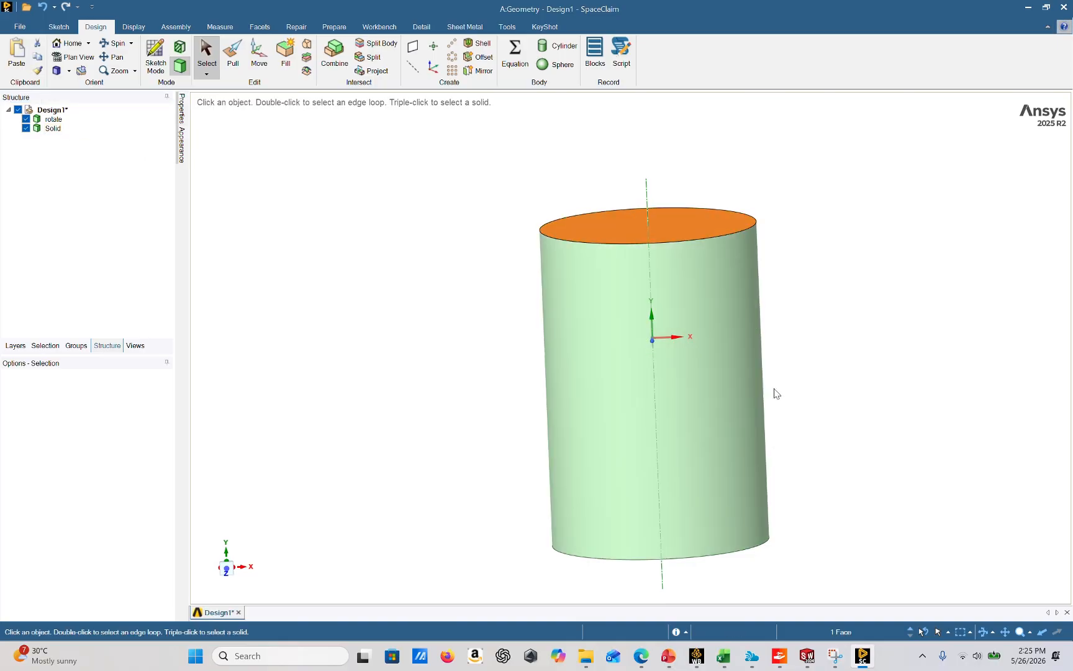
# Step: Rename the large Solid body as inner
pyautogui.click(53, 128)
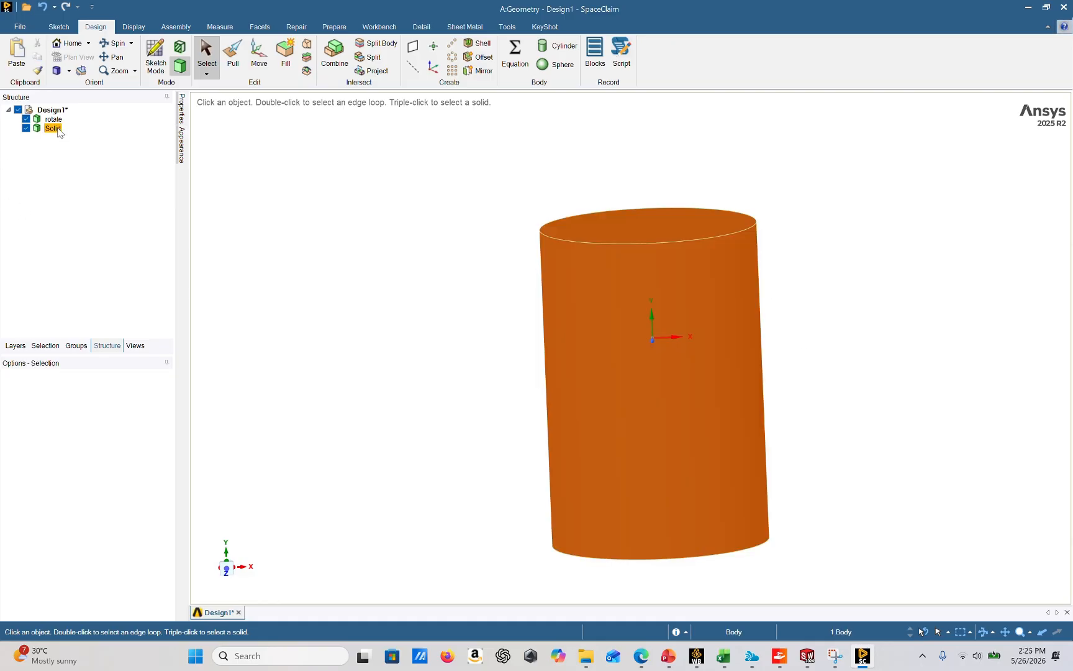
pyautogui.rightClick(57, 129)
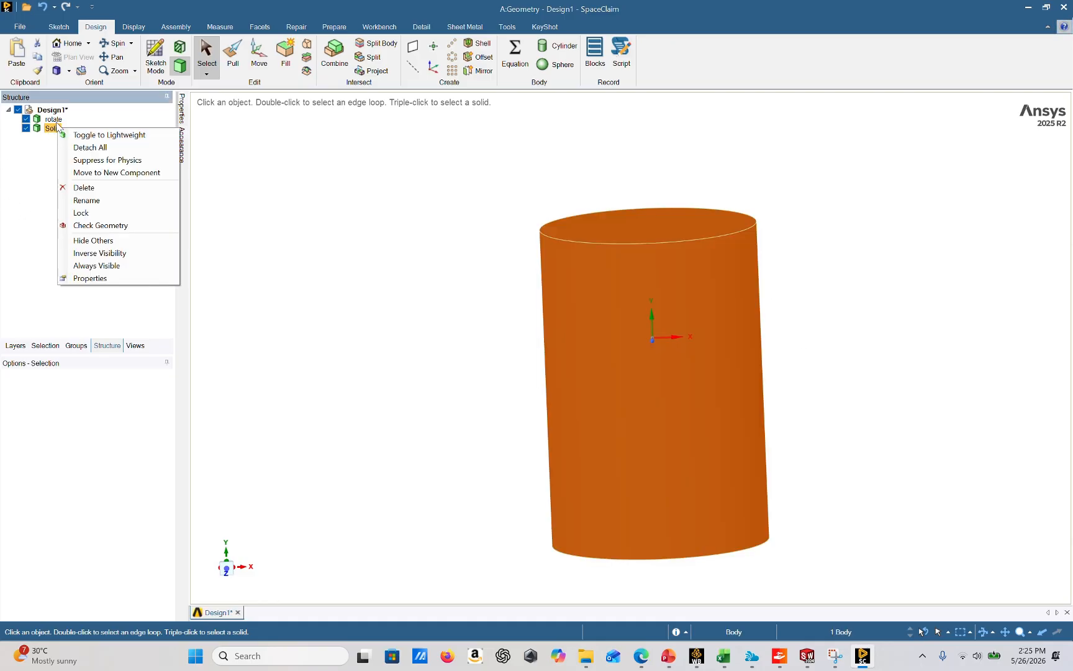
pyautogui.click(104, 201)
pyautogui.write('linner')
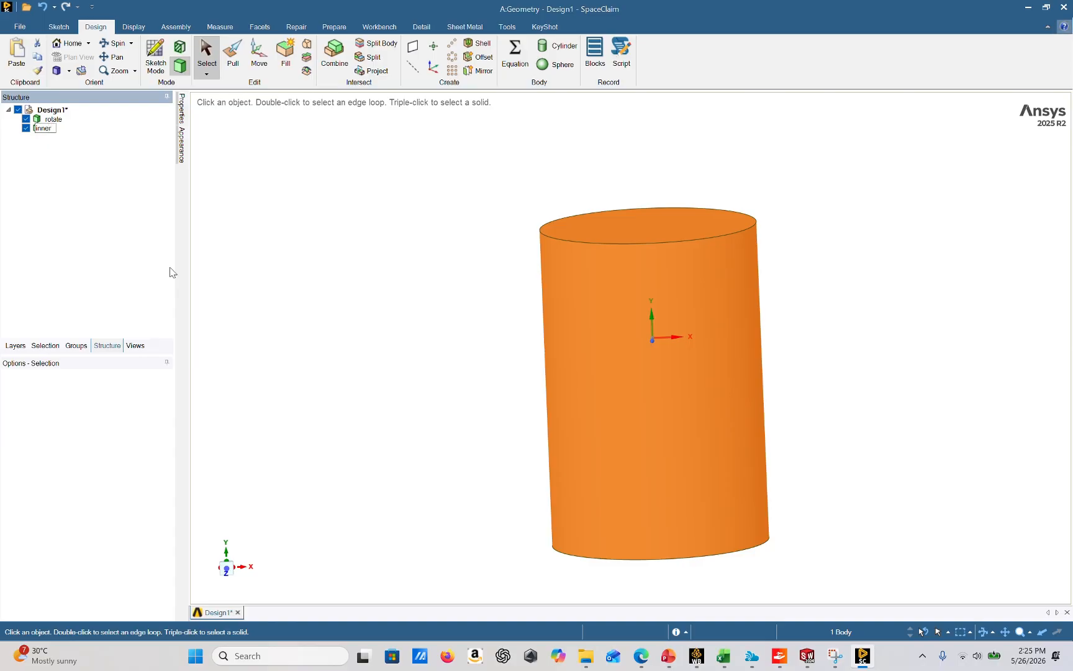
pyautogui.press('Return')
pyautogui.click(328, 234)
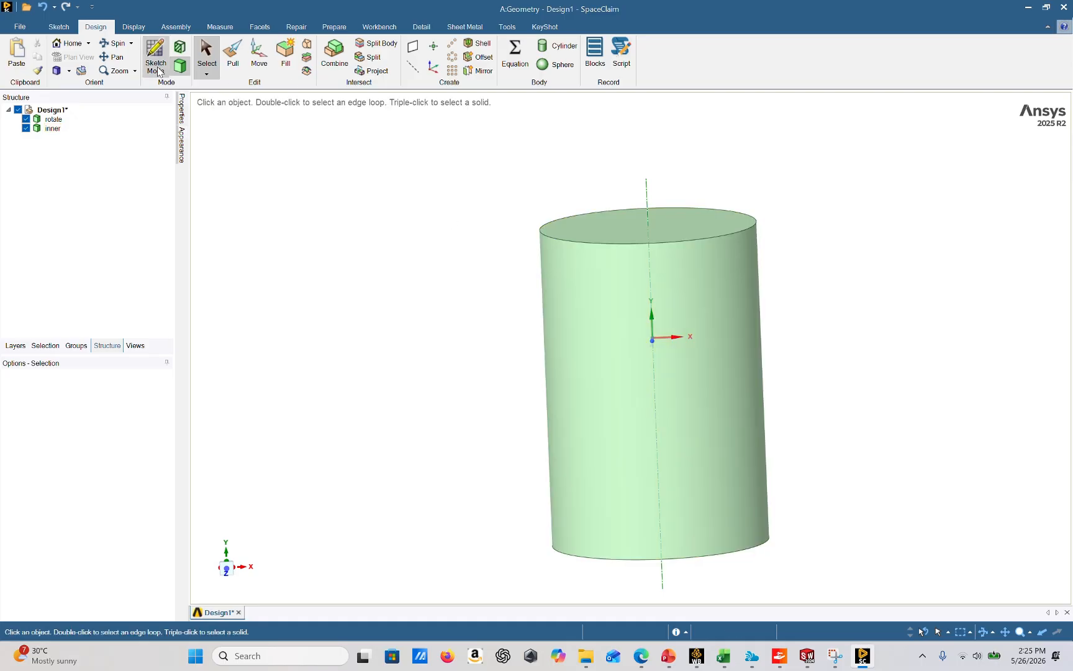
# Step: Sketch a circle 1066.85 mm in diameter, centred on the inner cylinder's axis in the plane of its top face, and finish the sketch
pyautogui.moveTo(911, 380); pyautogui.dragTo(758, 372, button='middle')
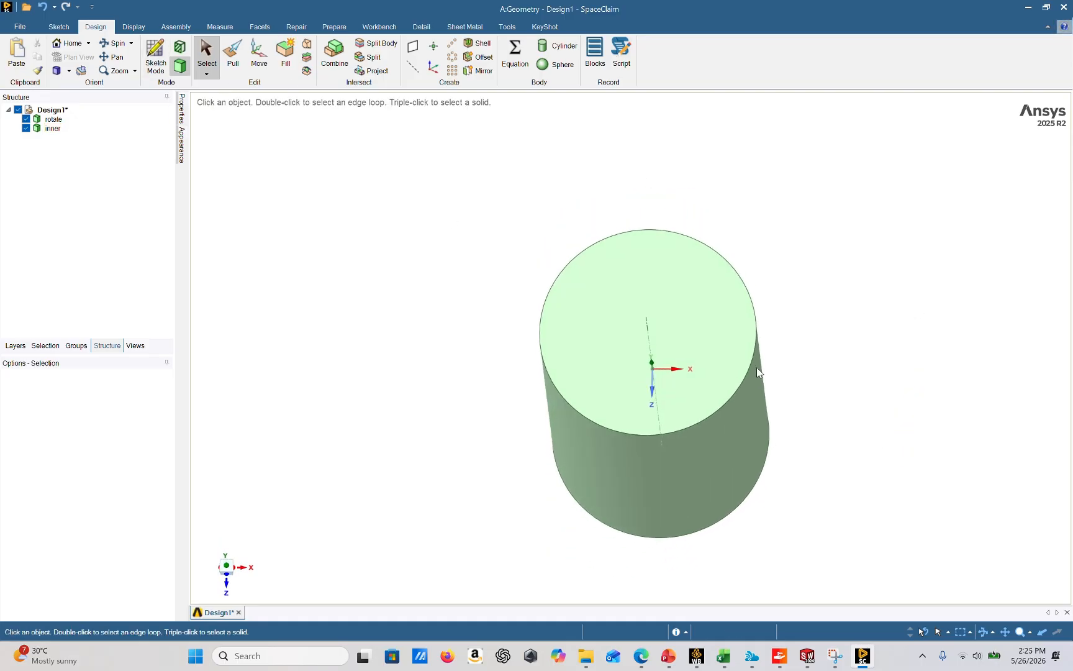
pyautogui.click(156, 55)
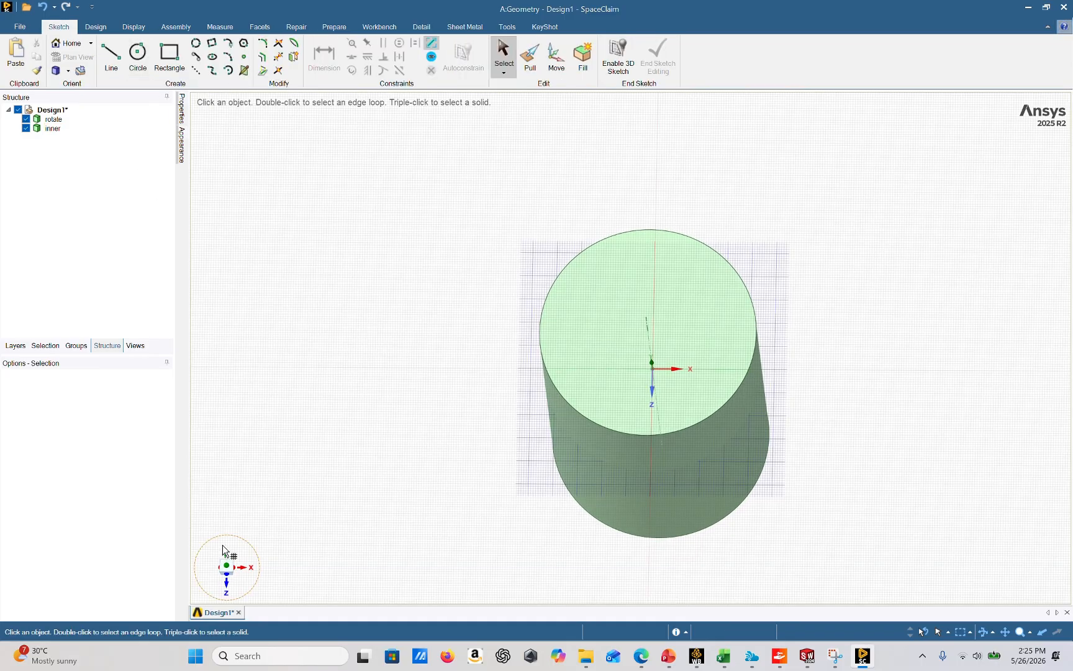
pyautogui.click(228, 567)
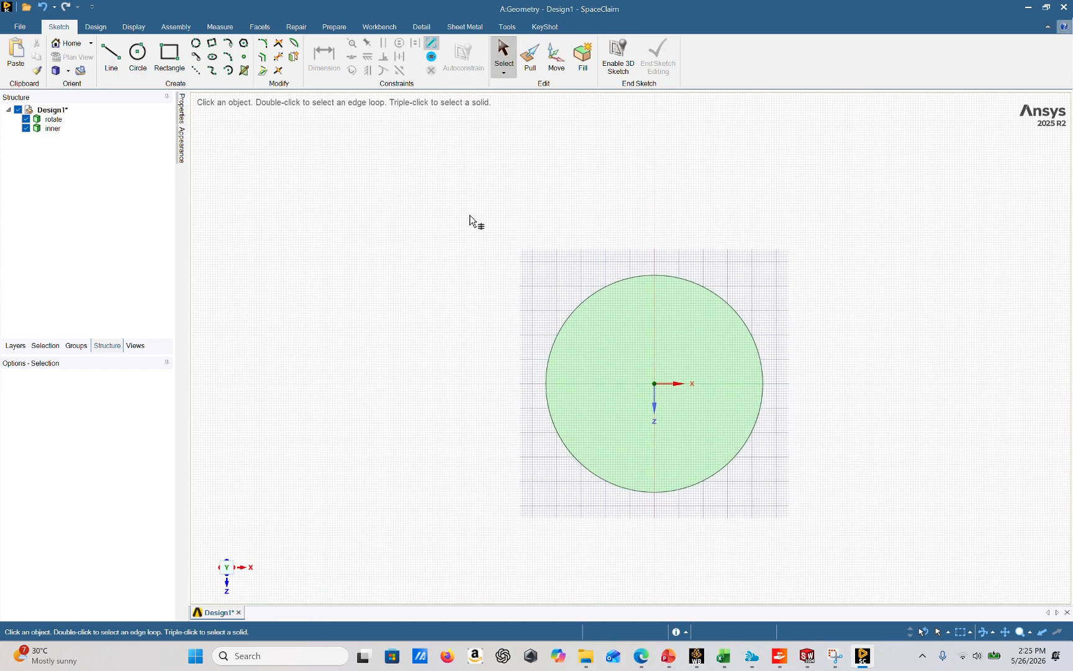
pyautogui.click(137, 53)
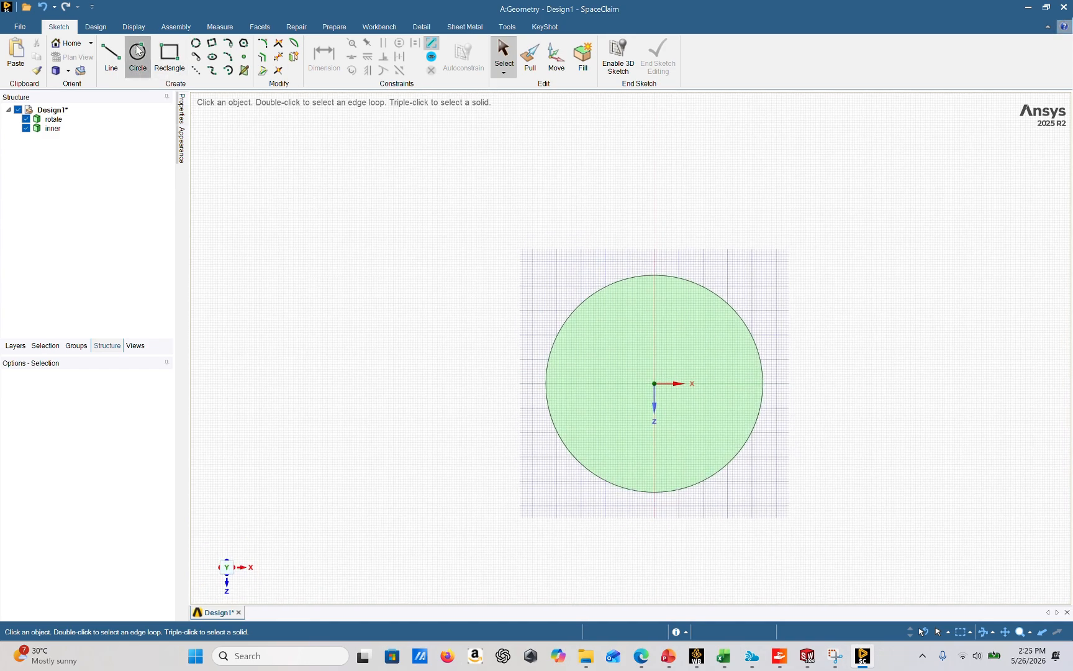
pyautogui.click(584, 367)
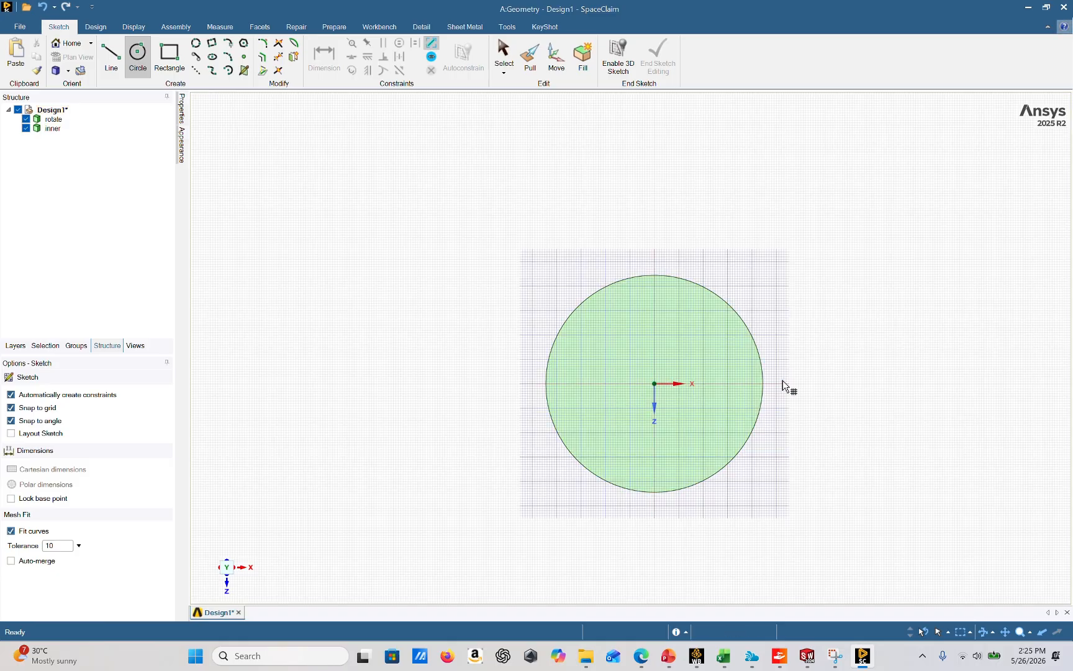
pyautogui.click(655, 385)
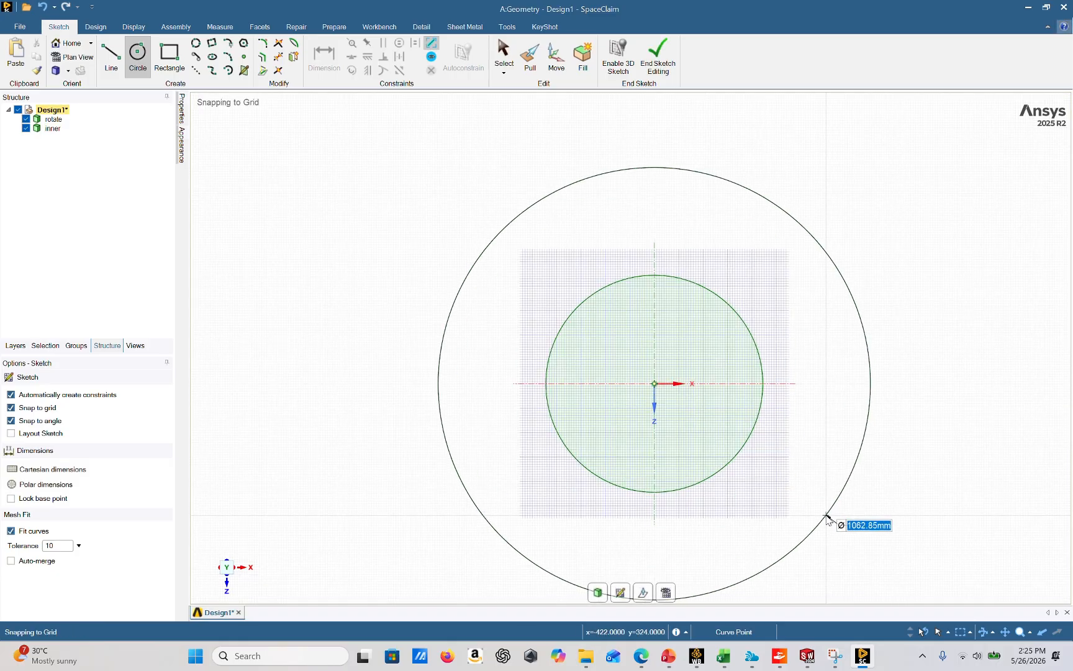
pyautogui.press('BackSpace')
pyautogui.moveTo(727, 655)
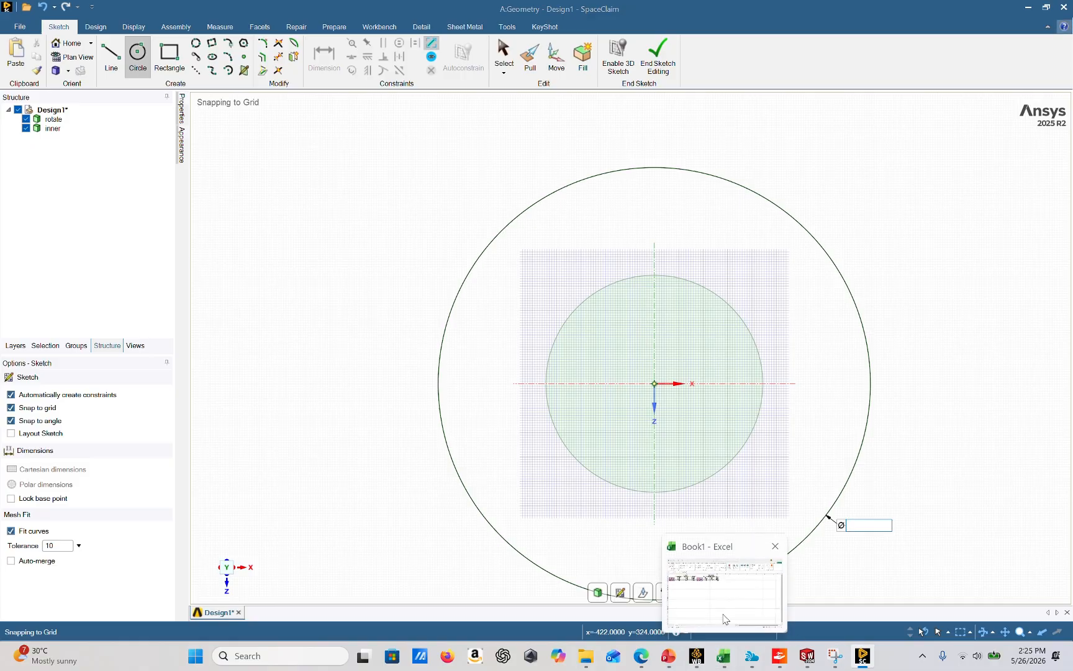
pyautogui.moveTo(723, 615)
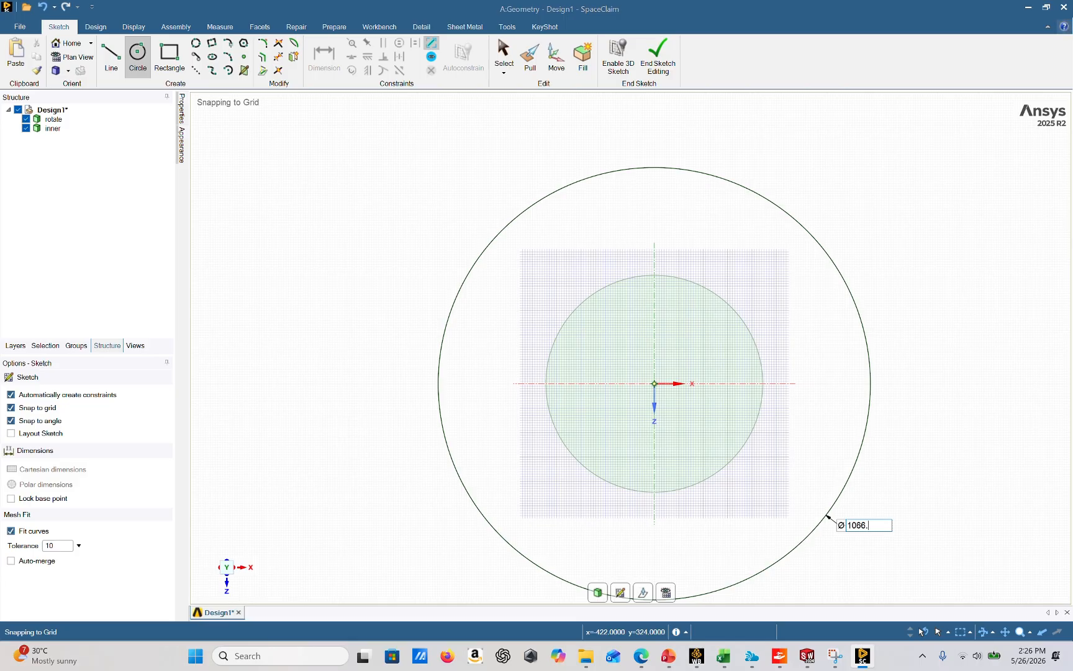
pyautogui.write('1066.85mm')
pyautogui.press('Return')
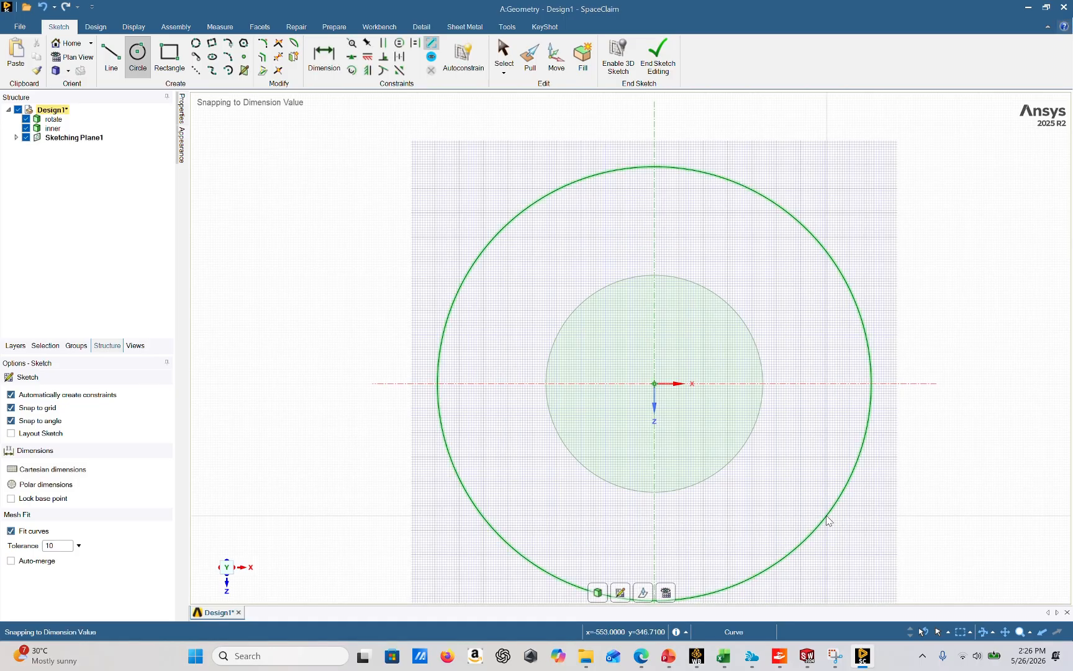
pyautogui.click(656, 59)
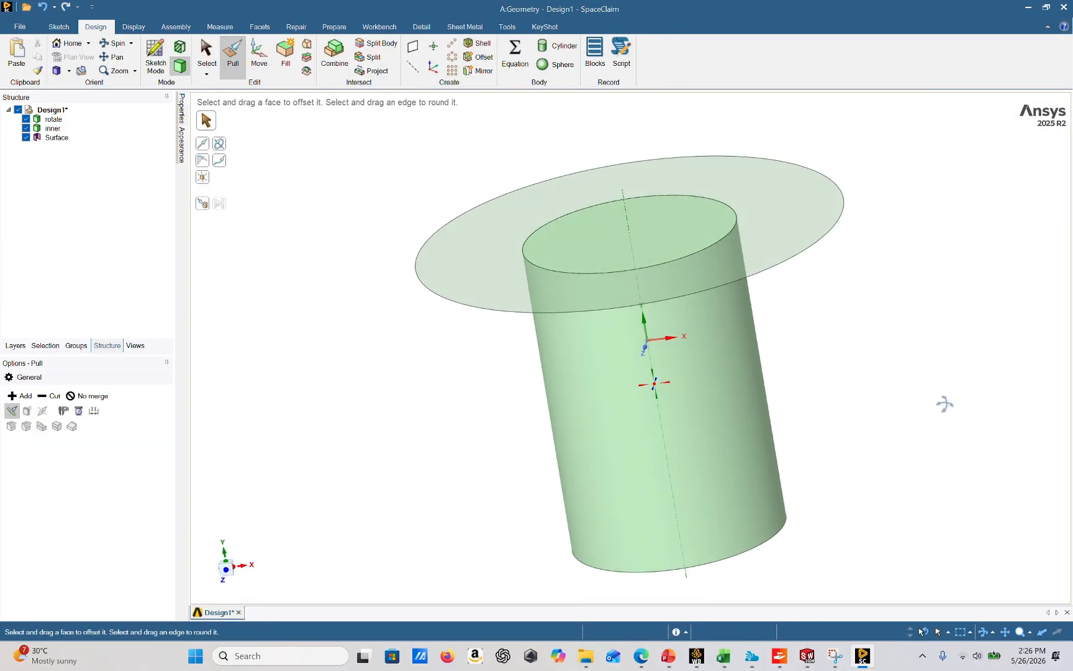
pyautogui.moveTo(944, 384); pyautogui.dragTo(965, 390, button='middle')
pyautogui.click(661, 338)
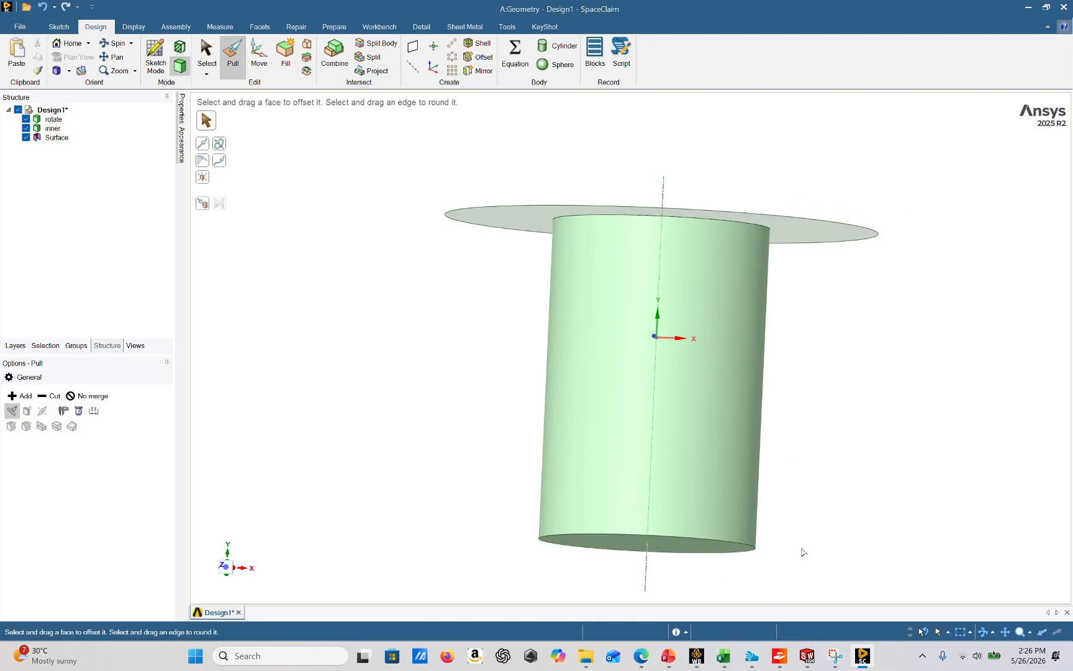
# Step: Switch to the Excel workbook and check the outer domain's distances towards bottom and top in millimetres
pyautogui.moveTo(872, 318); pyautogui.dragTo(874, 398, button='middle')
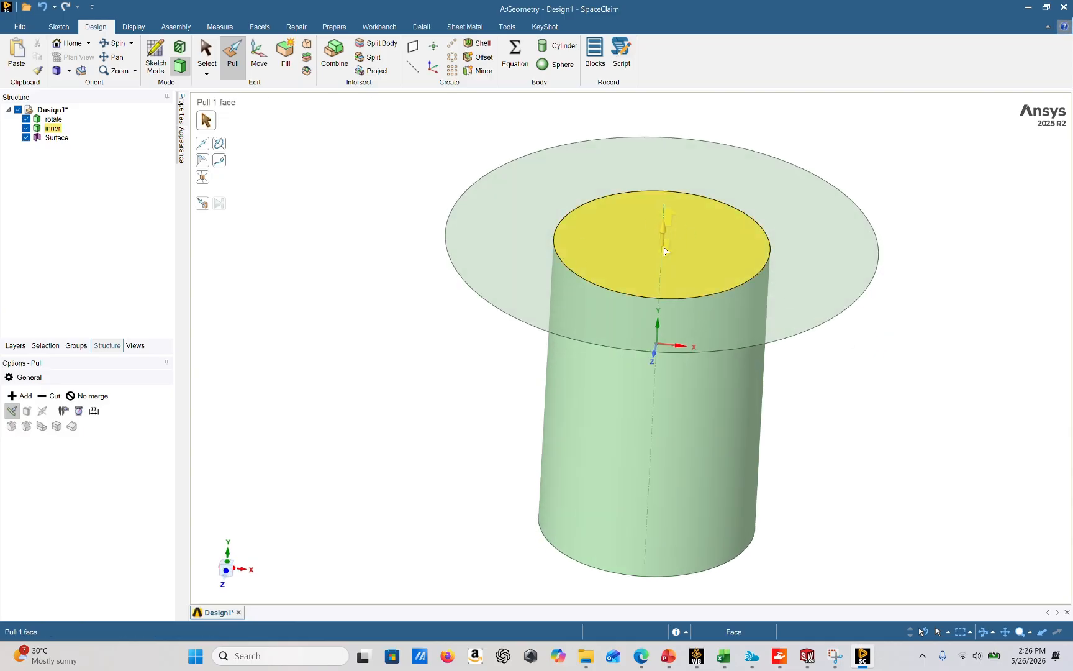
pyautogui.click(793, 404)
pyautogui.moveTo(793, 404); pyautogui.dragTo(841, 391, button='middle')
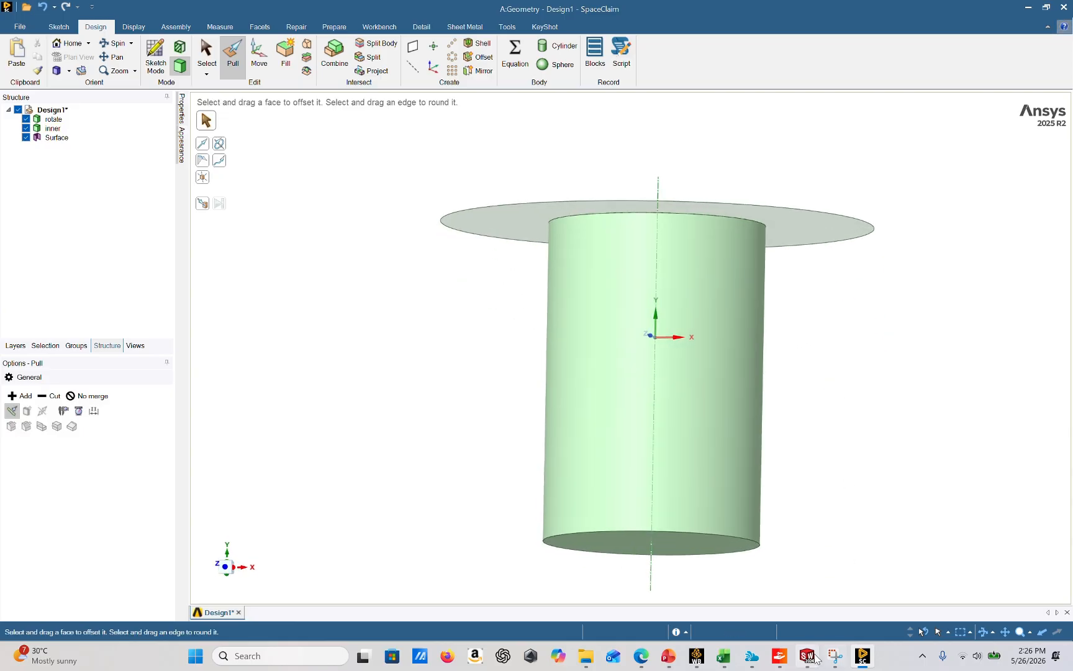
pyautogui.moveTo(809, 660)
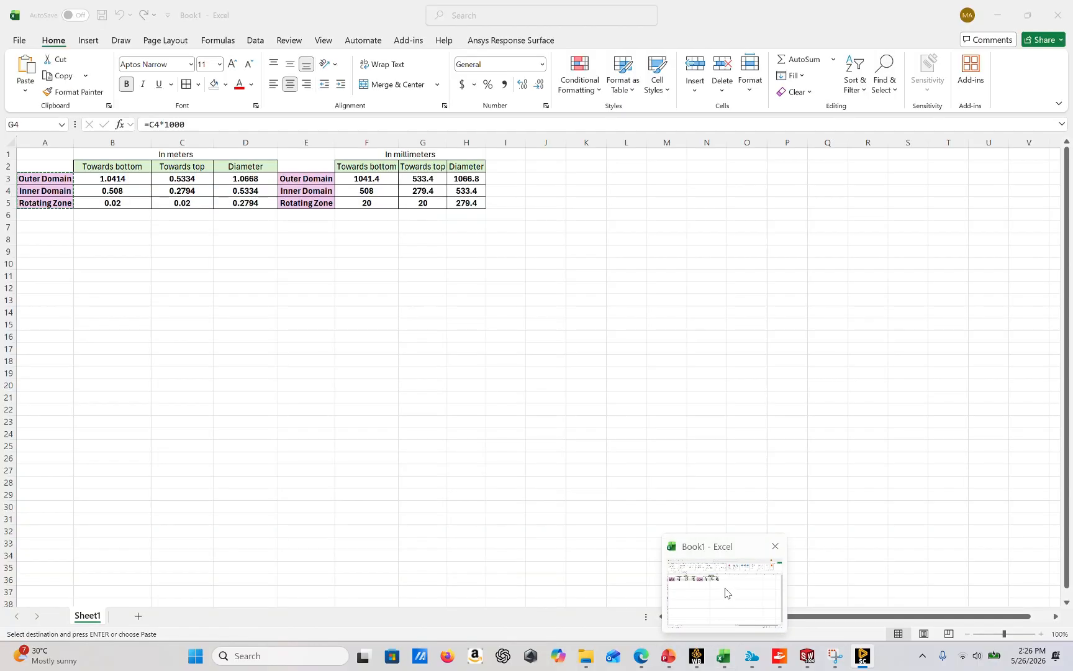
pyautogui.click(726, 592)
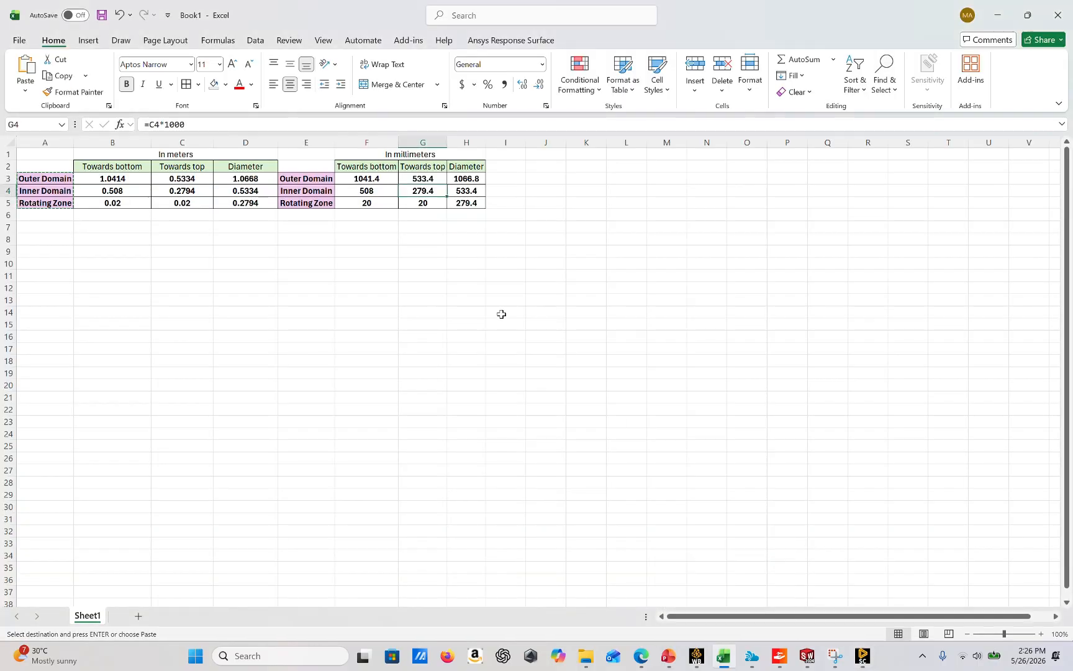
pyautogui.click(372, 179)
pyautogui.click(404, 178)
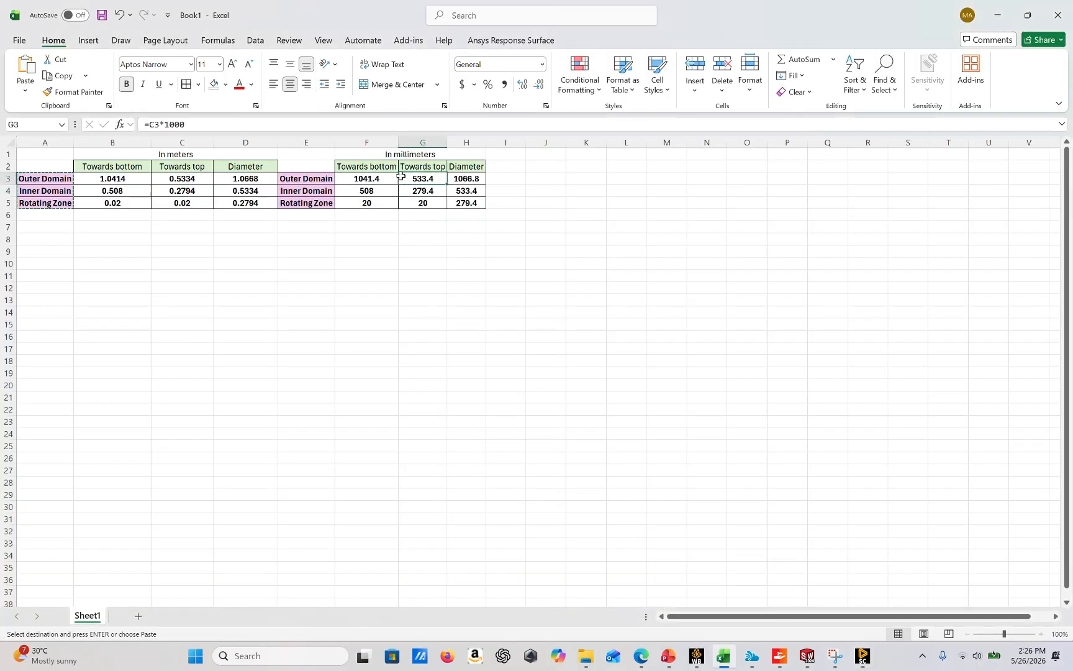
# Step: Widen column J and enter the note "from orgin" in cell J3
pyautogui.click(541, 181)
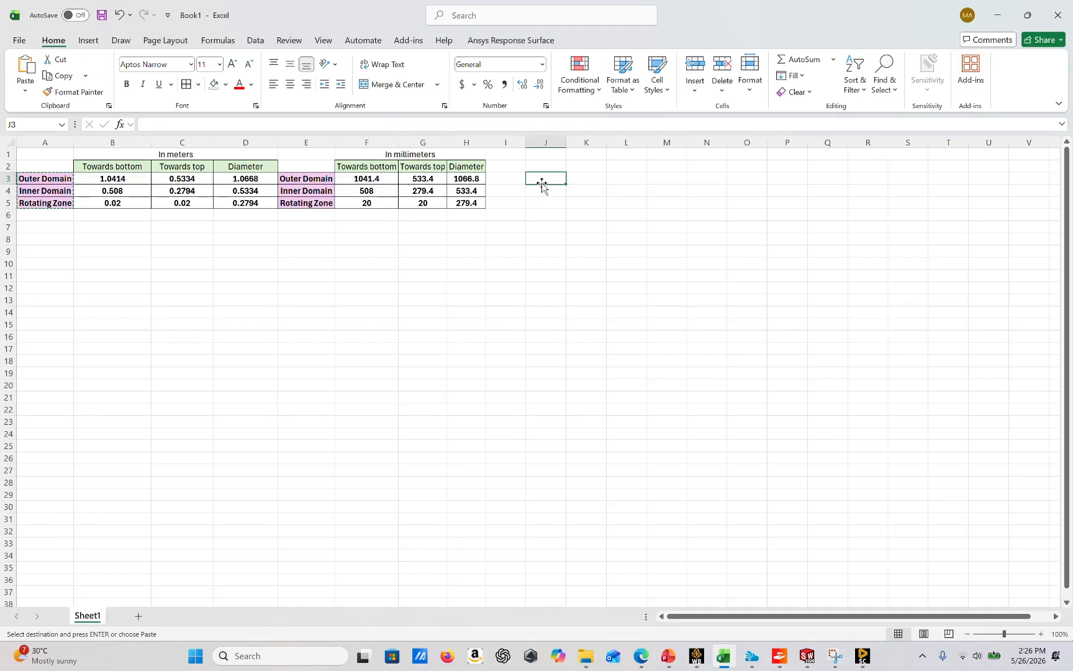
pyautogui.moveTo(566, 142); pyautogui.dragTo(612, 143)
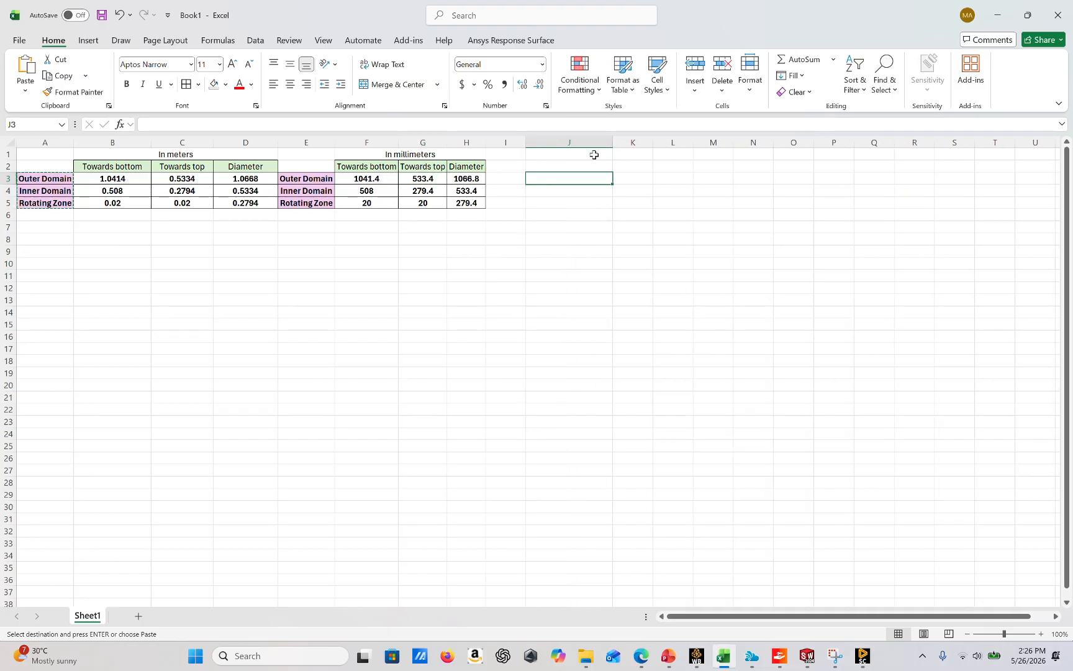
pyautogui.write('from orgin')
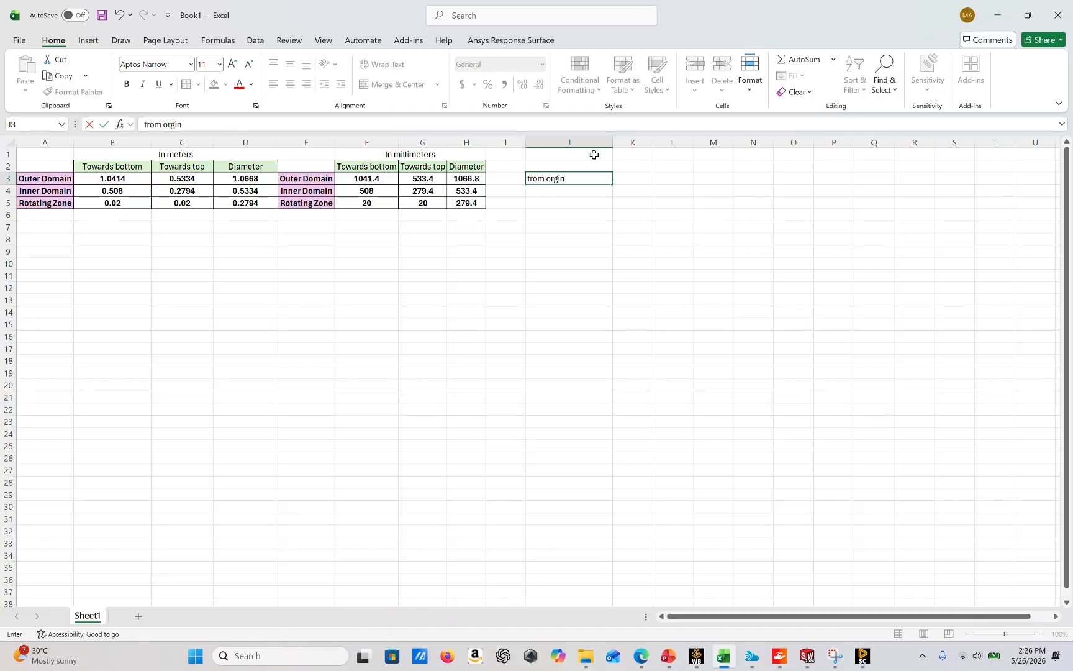
pyautogui.press('Return')
pyautogui.press('Return')
pyautogui.press('Return')
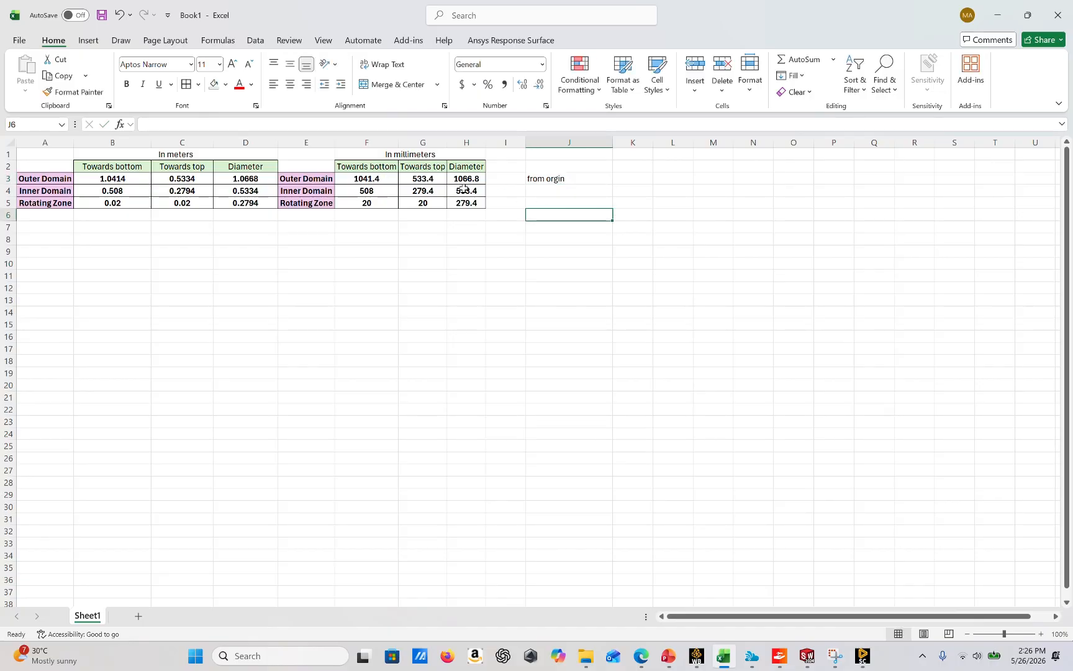
# Step: Compare the outer domain's millimetre distances in F3 and G3 with the note in J3
pyautogui.click(374, 180)
pyautogui.click(419, 180)
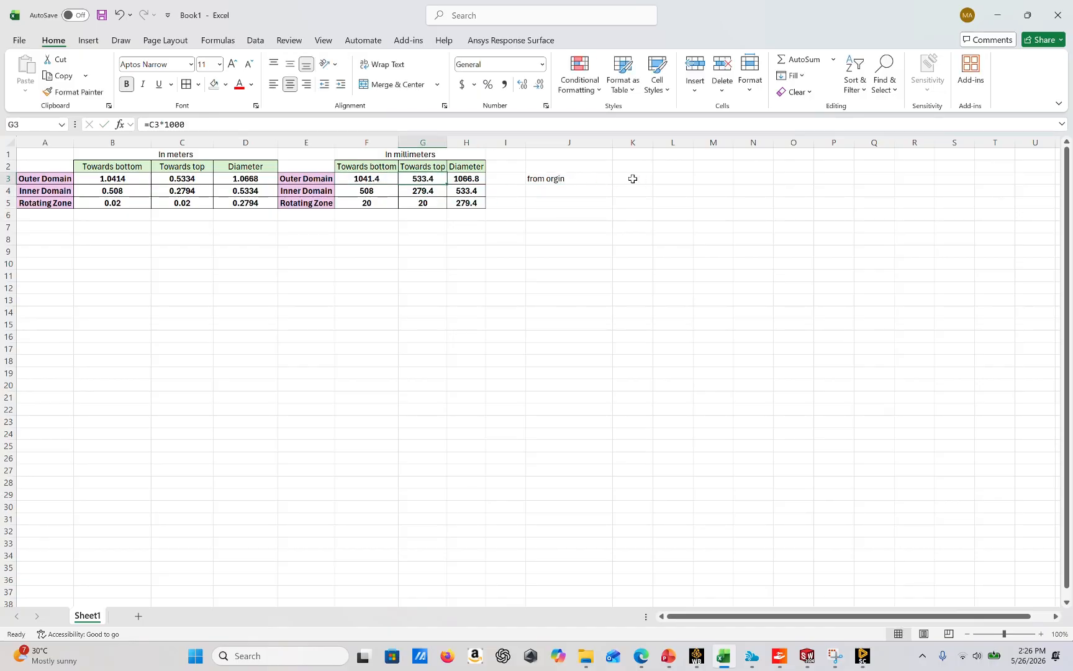
pyautogui.click(641, 181)
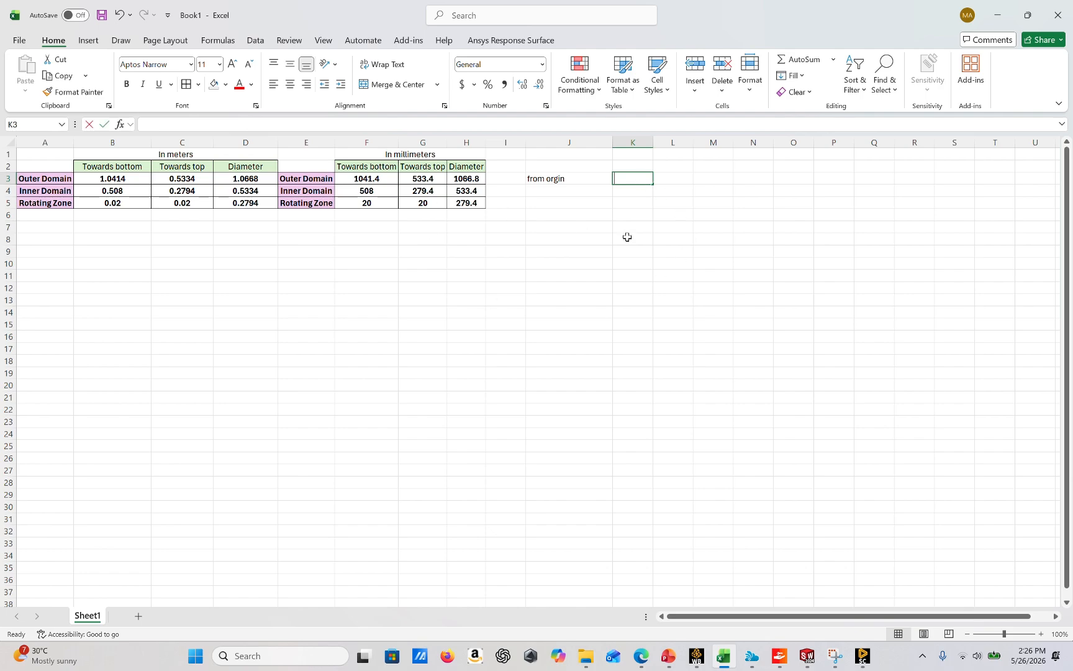
pyautogui.write('b')
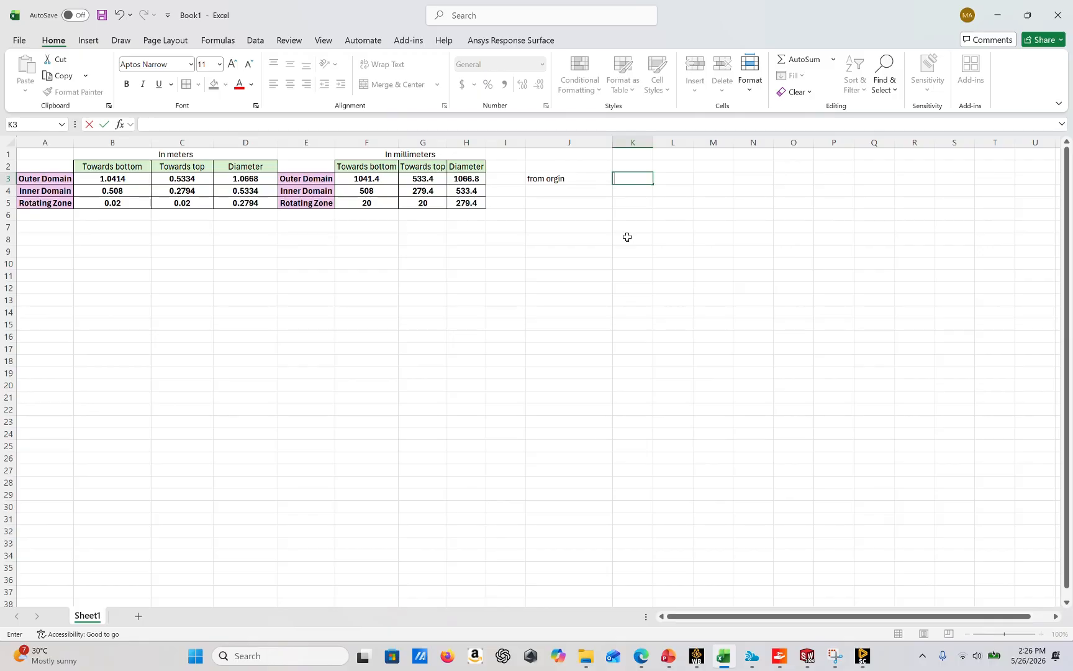
pyautogui.click(623, 239)
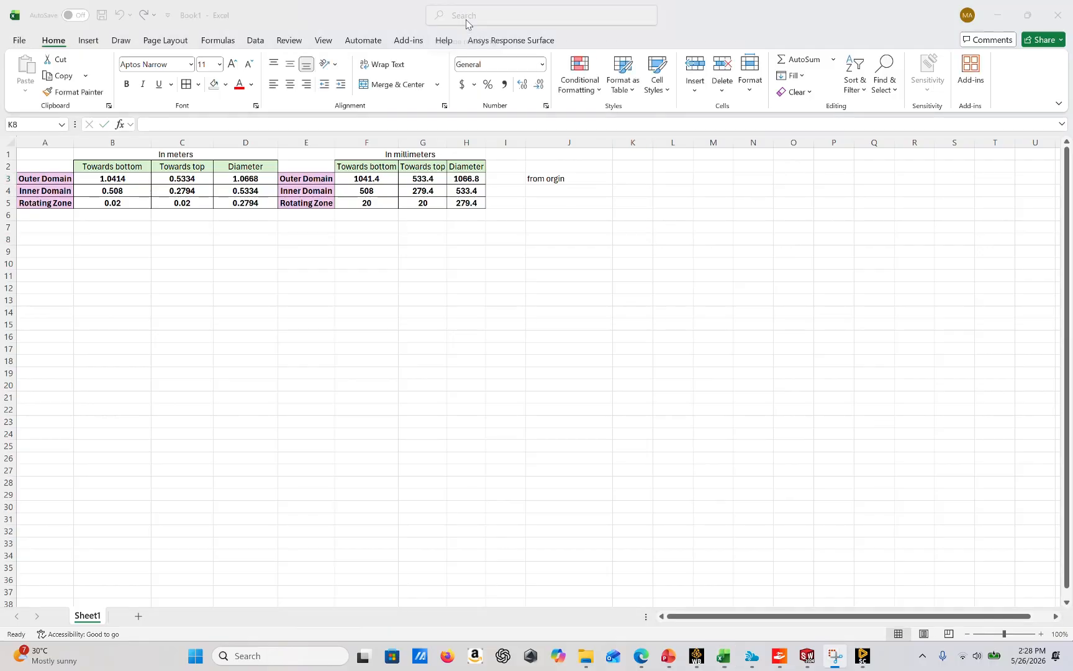
pyautogui.moveTo(370, 178); pyautogui.dragTo(413, 179)
pyautogui.click(458, 242)
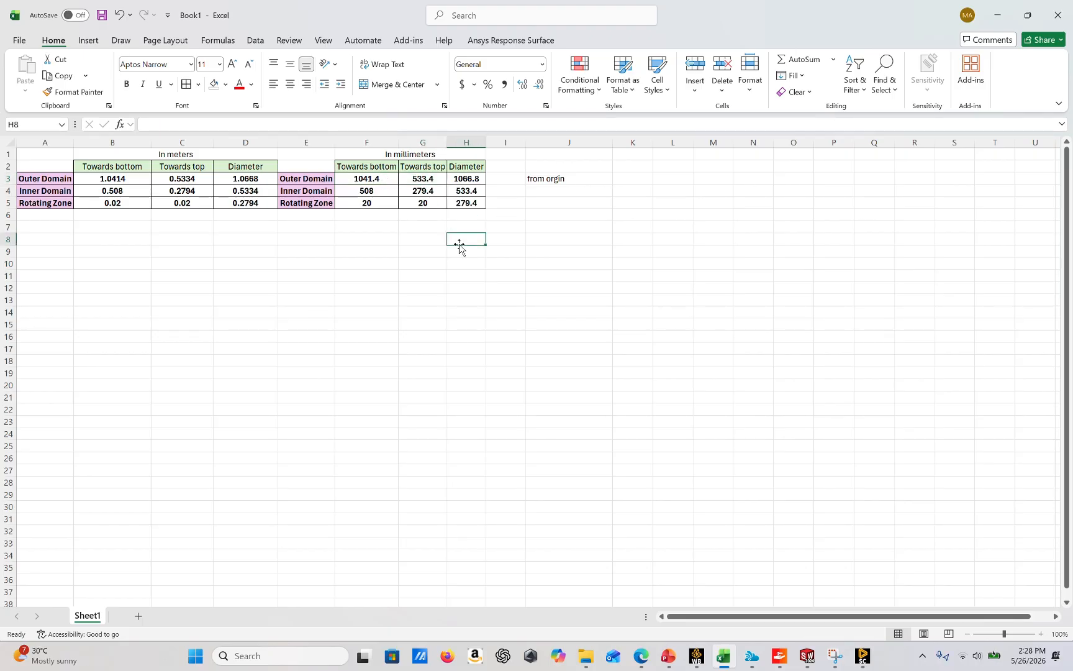
pyautogui.click(558, 184)
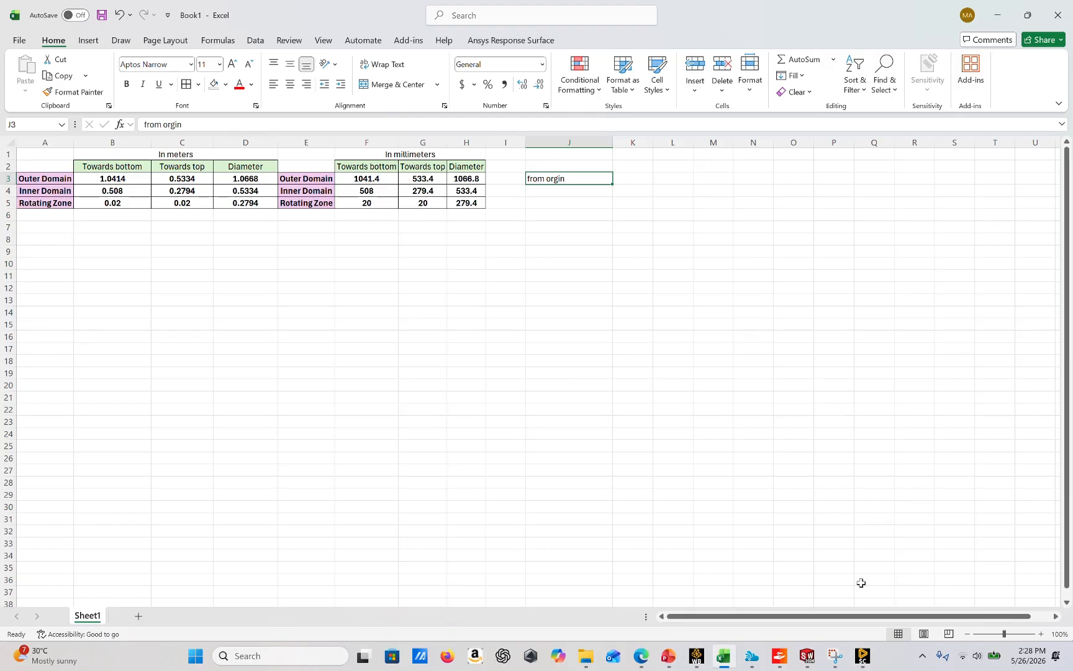
# Step: Switch back to SpaceClaim and delete the circular Surface body lying in the plane of the inner cylinder's top face
pyautogui.click(863, 656)
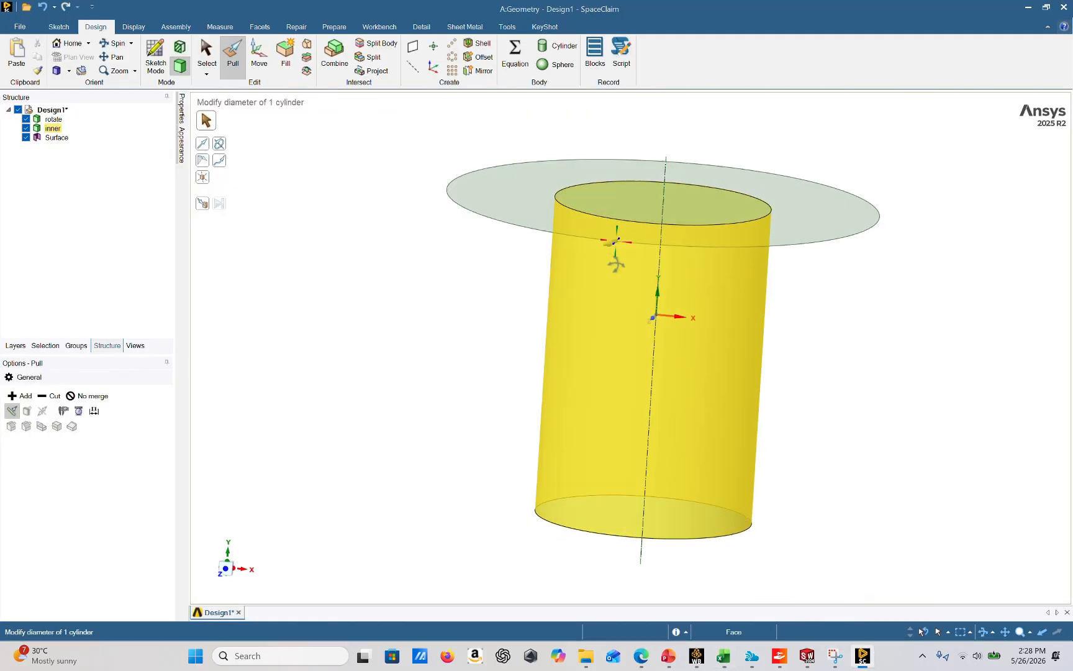
pyautogui.moveTo(617, 241); pyautogui.dragTo(615, 268, button='middle')
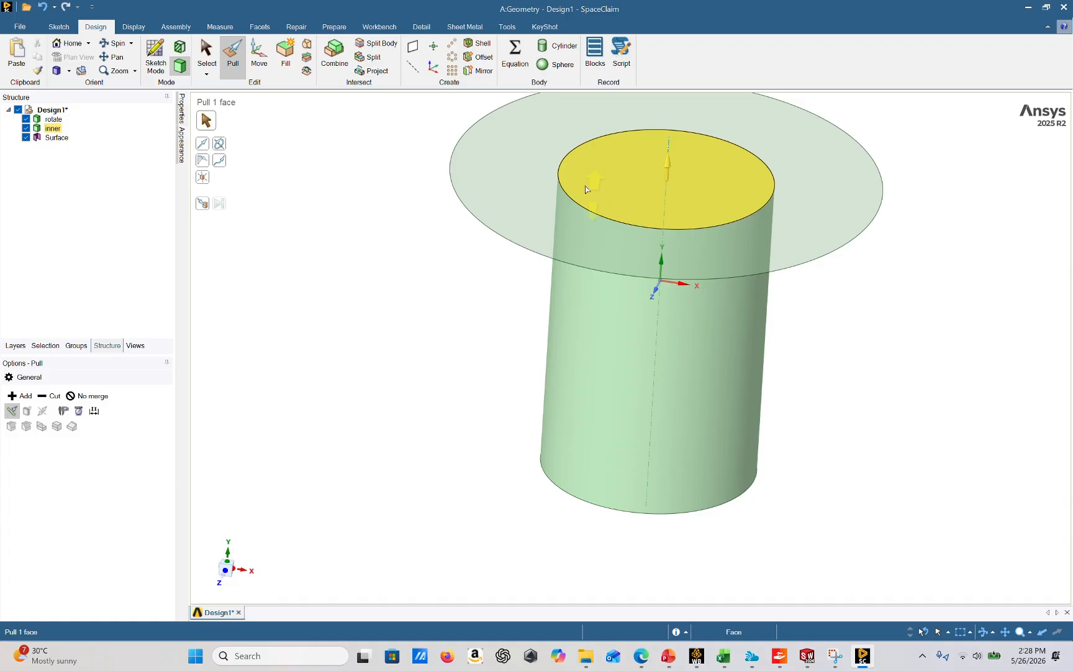
pyautogui.click(57, 138)
pyautogui.press('Delete')
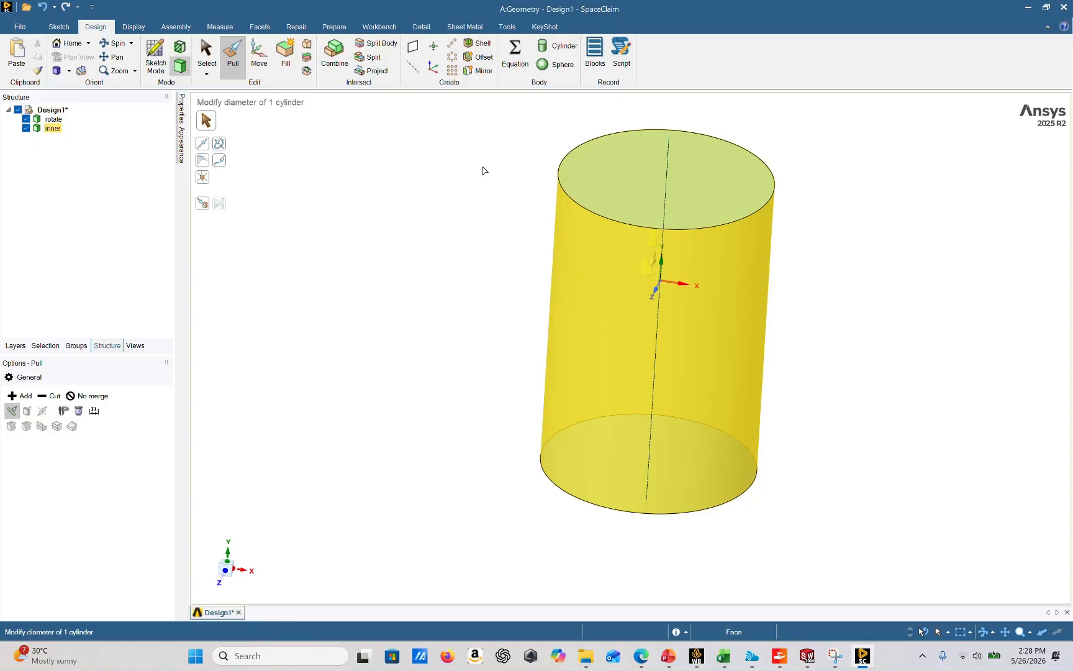
# Step: Start a new sketch on the horizontal XZ plane through the origin, crossing the inner cylinder
pyautogui.click(207, 50)
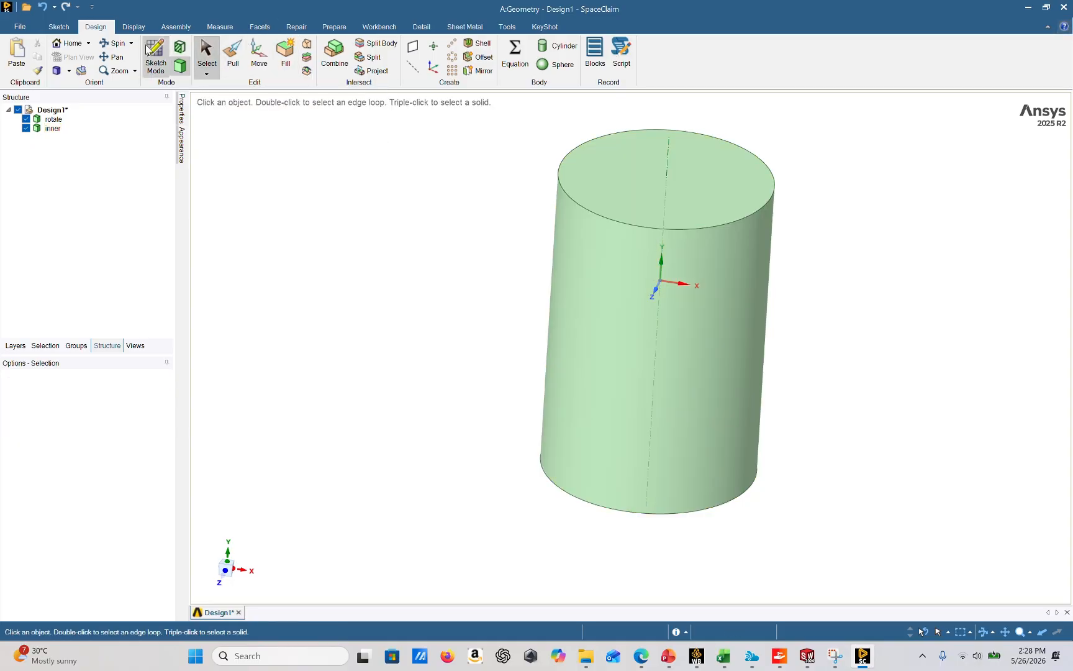
pyautogui.click(155, 56)
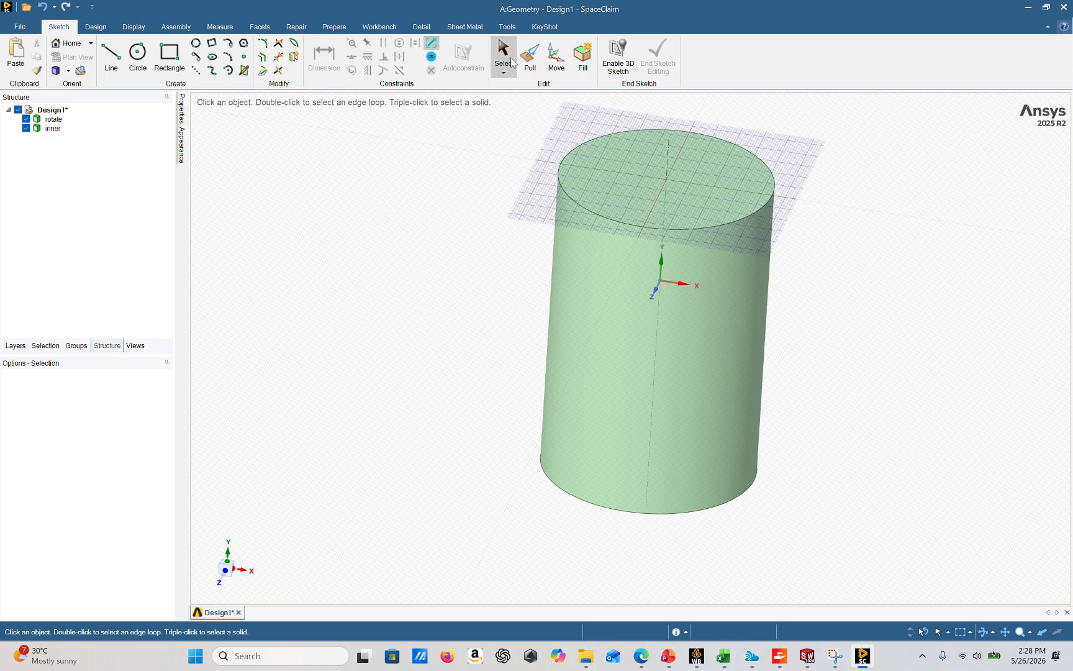
pyautogui.click(647, 257)
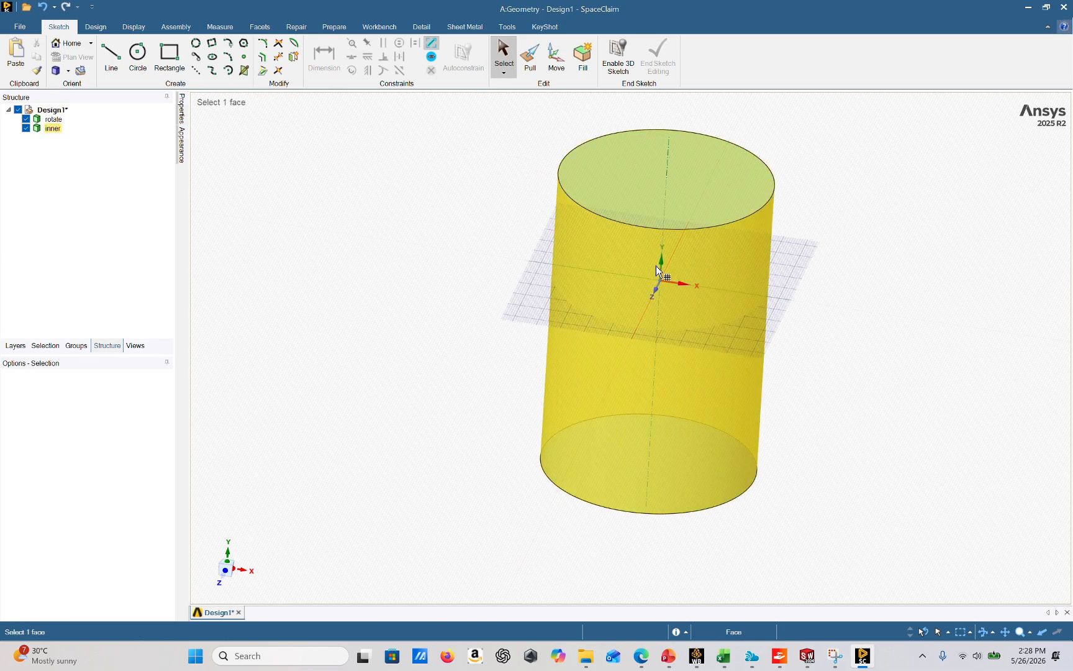
pyautogui.click(656, 266)
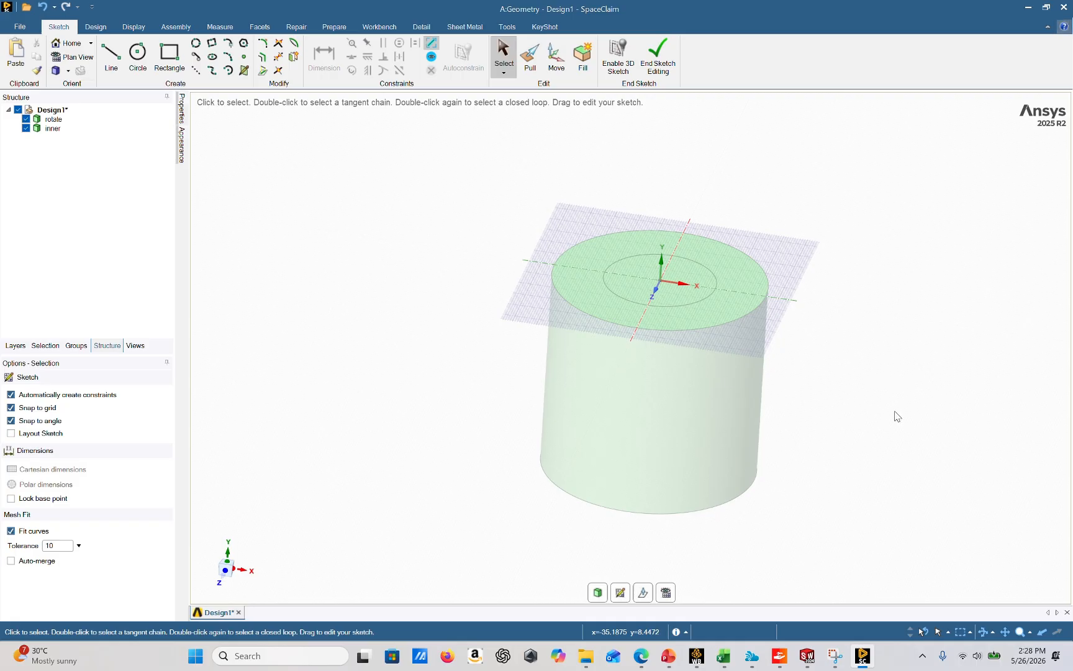
# Step: Sketch a circle centred on the origin with the outer domain diameter of 1066.8 mm and finish the sketch
pyautogui.moveTo(896, 411); pyautogui.dragTo(878, 494, button='middle')
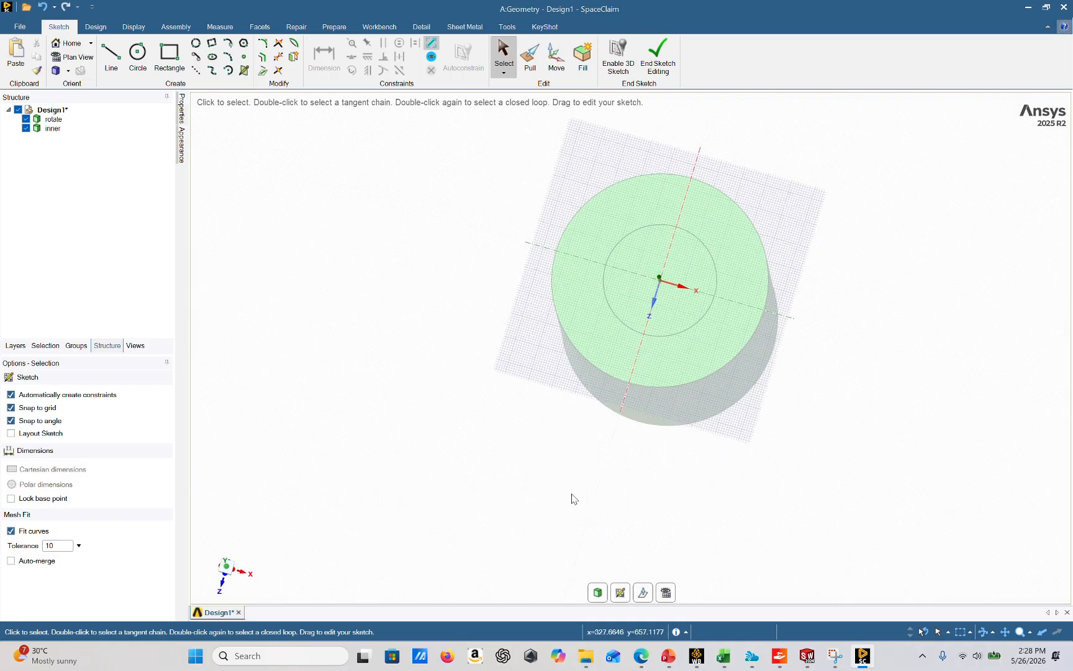
pyautogui.click(227, 567)
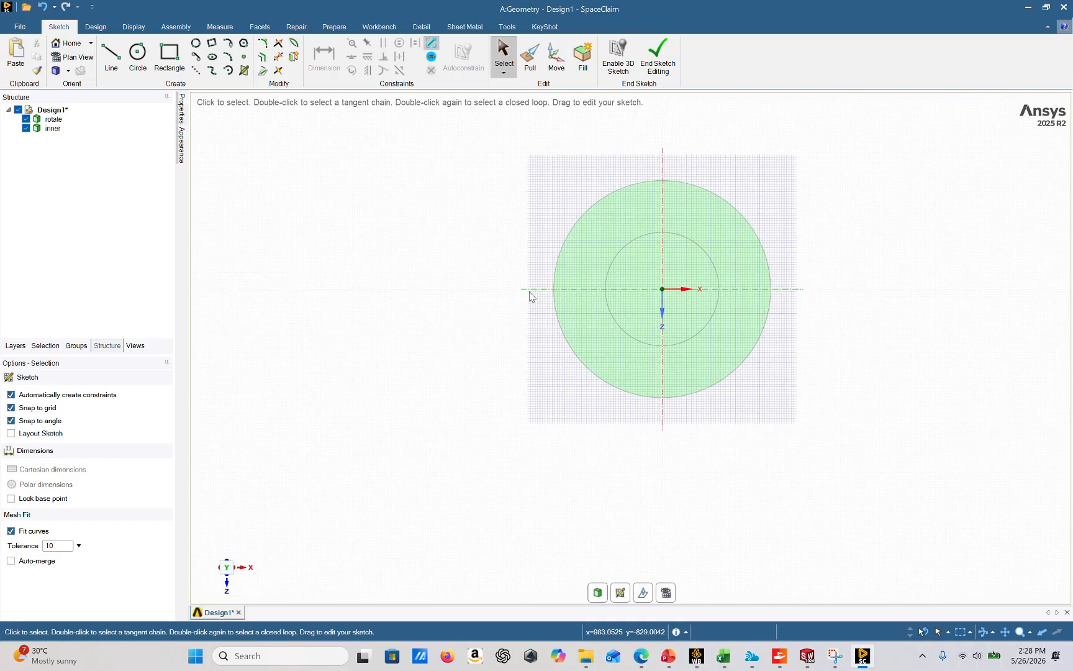
pyautogui.click(138, 55)
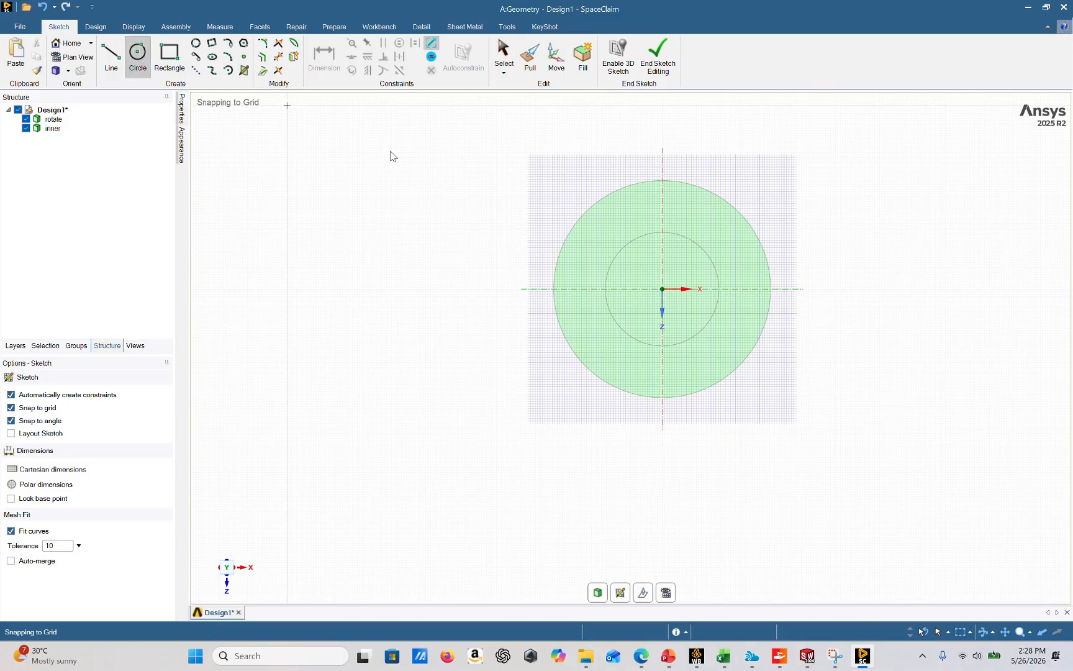
pyautogui.click(662, 289)
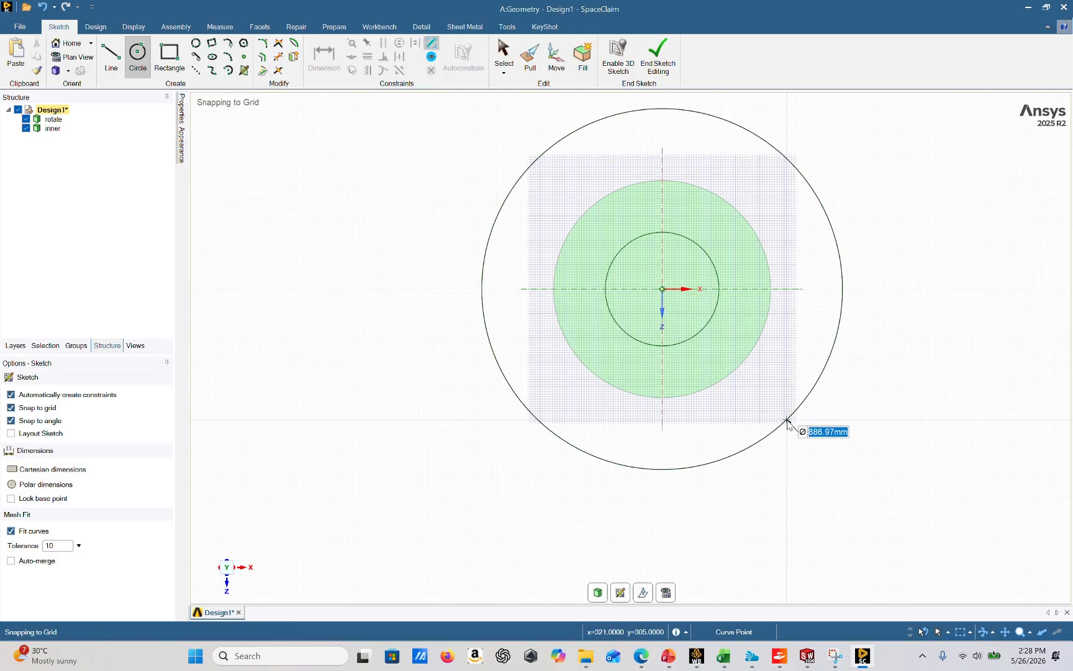
pyautogui.press('BackSpace')
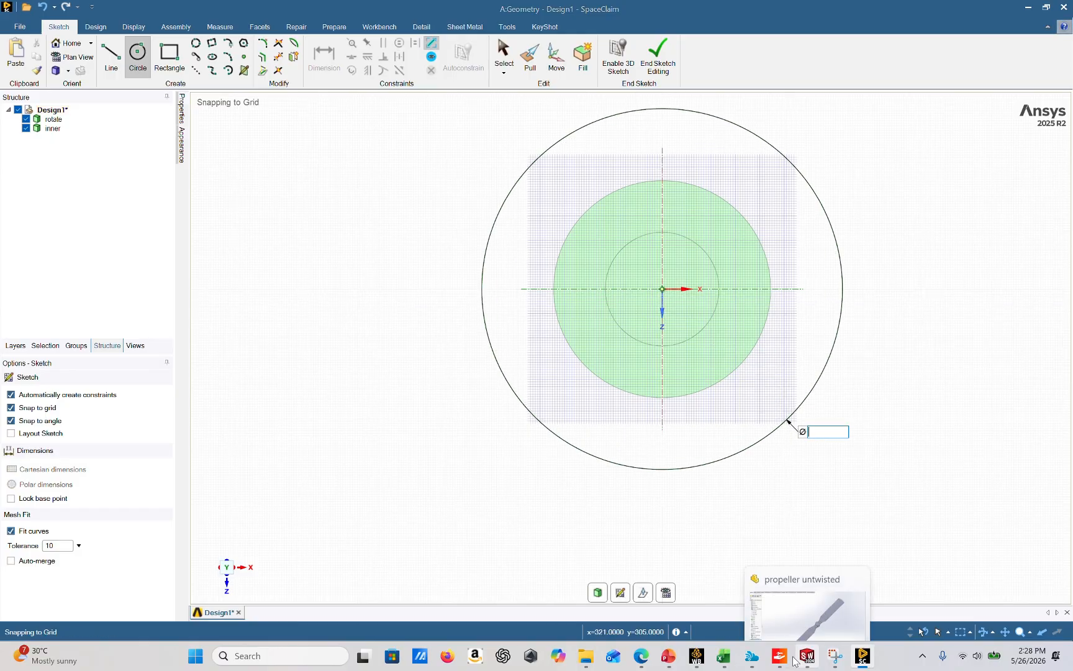
pyautogui.click(733, 613)
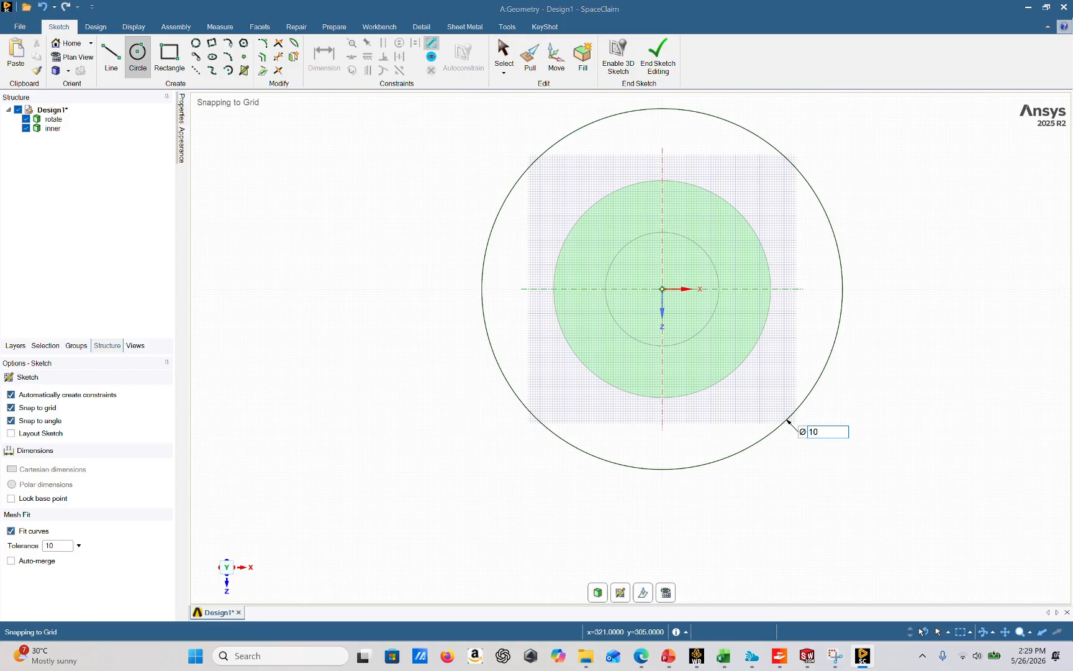
pyautogui.press('Return')
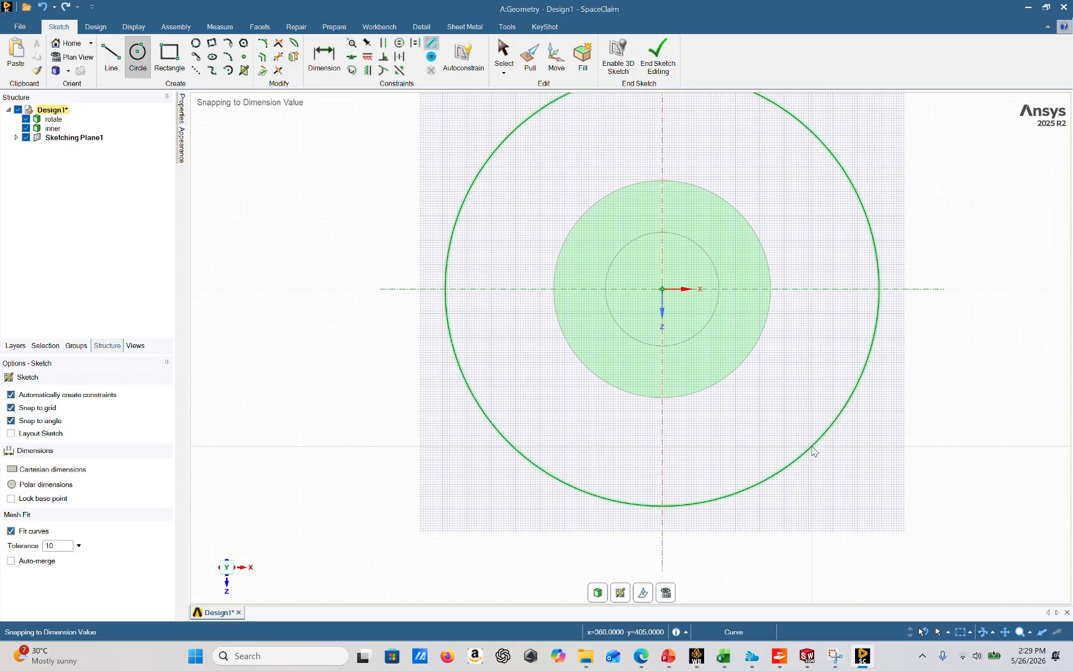
pyautogui.click(663, 52)
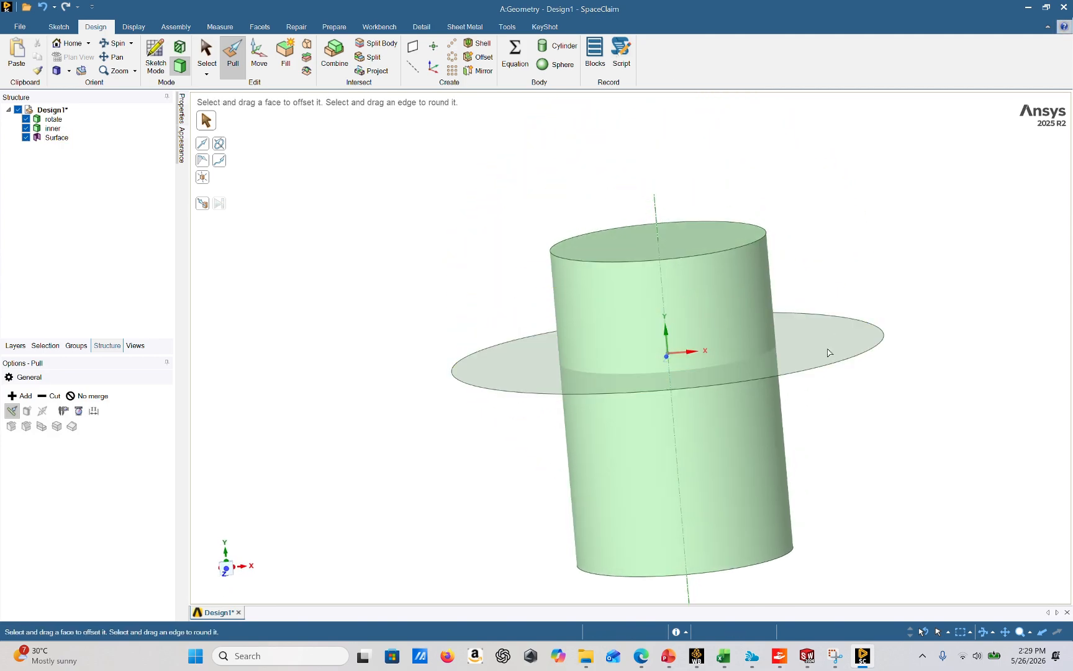
# Step: Pull the large circular surface upward by 533.4 mm with No merge so it forms a separate solid
pyautogui.click(100, 397)
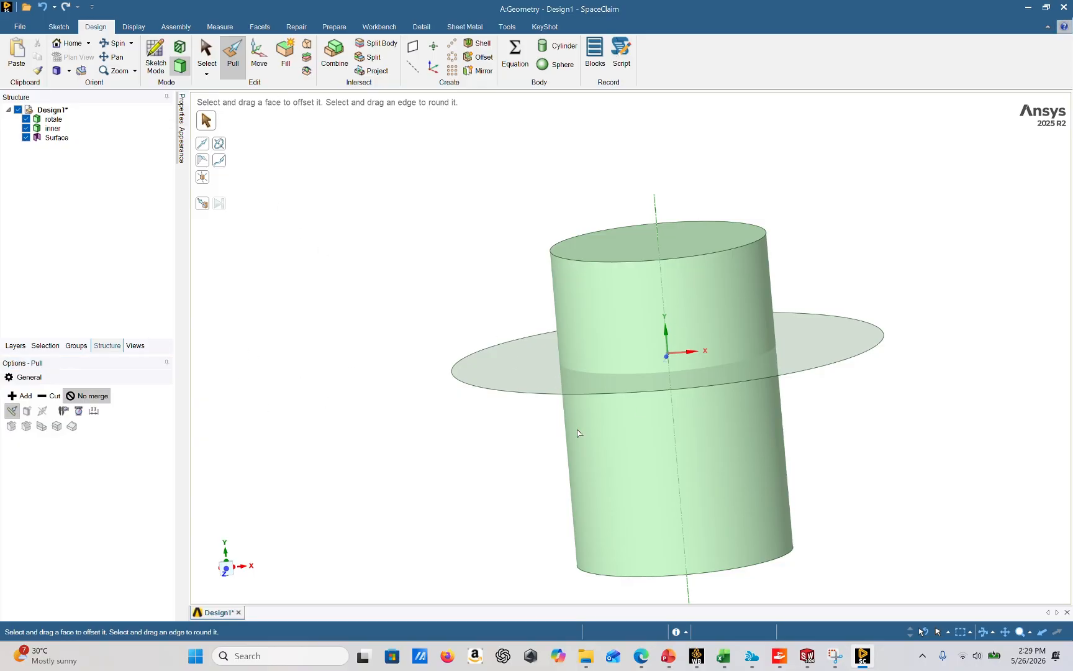
pyautogui.moveTo(724, 611)
pyautogui.click(506, 376)
pyautogui.moveTo(506, 369); pyautogui.dragTo(497, 227)
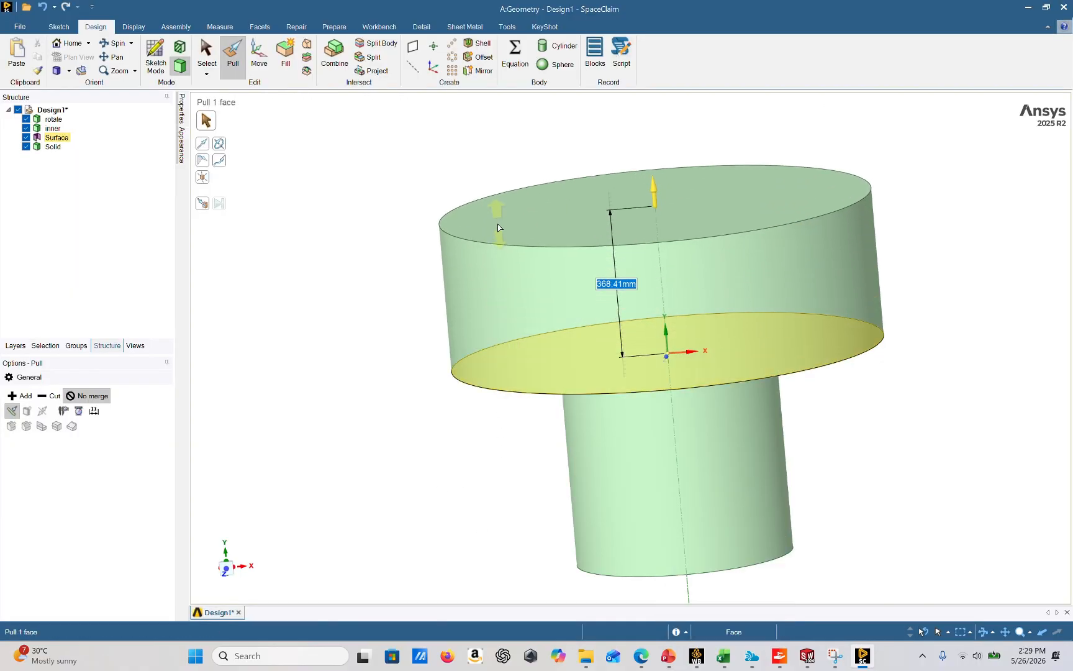
pyautogui.write('533.4')
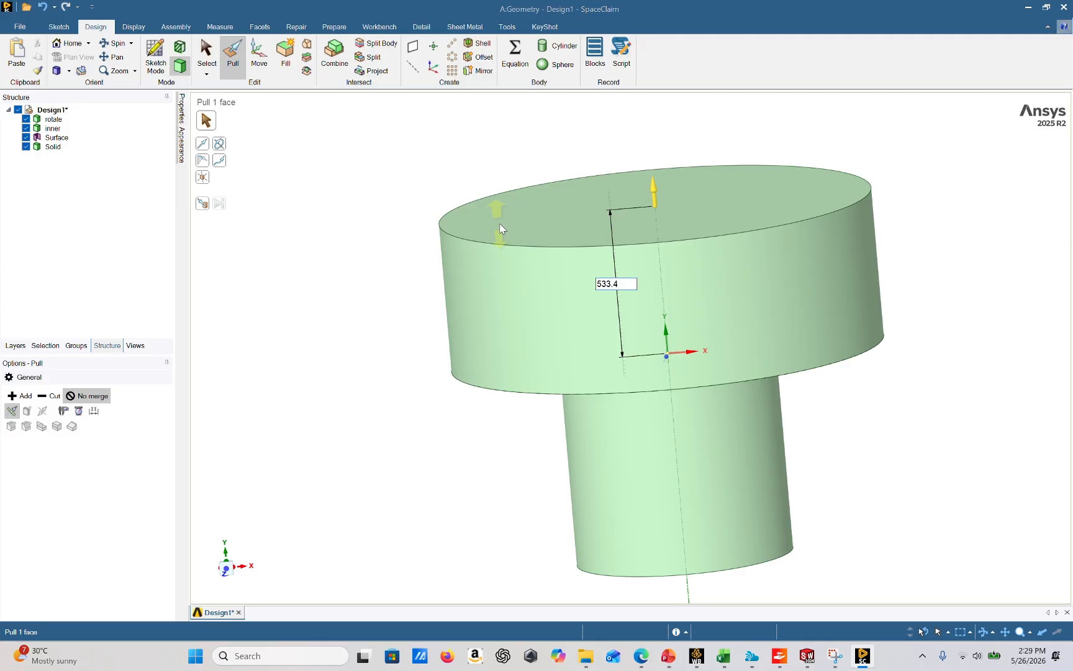
pyautogui.press('Return')
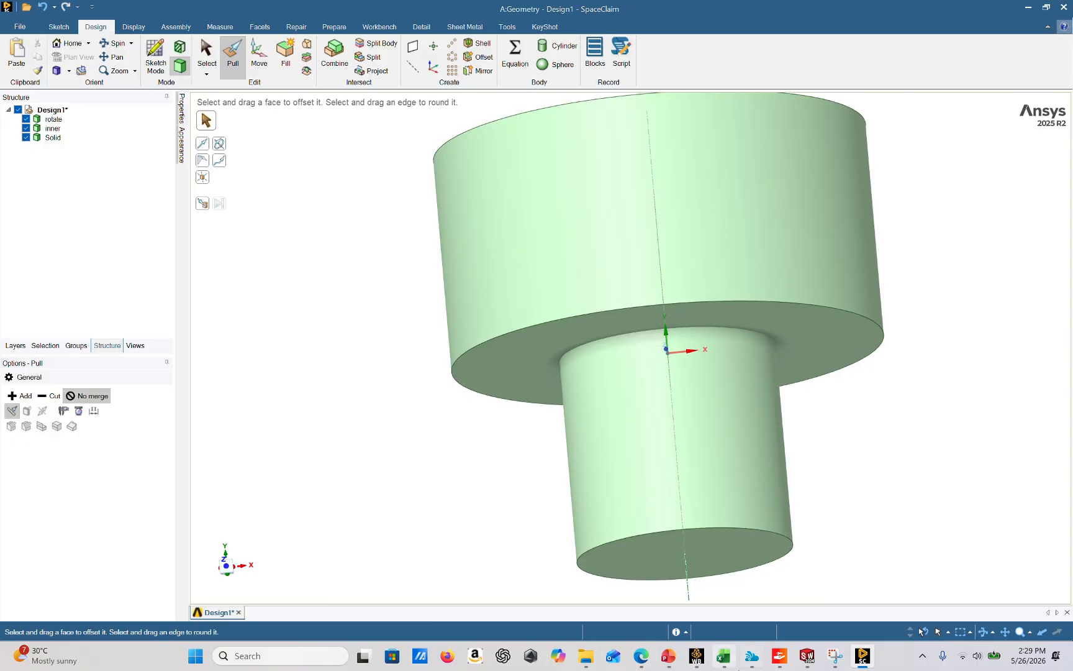
pyautogui.moveTo(725, 597)
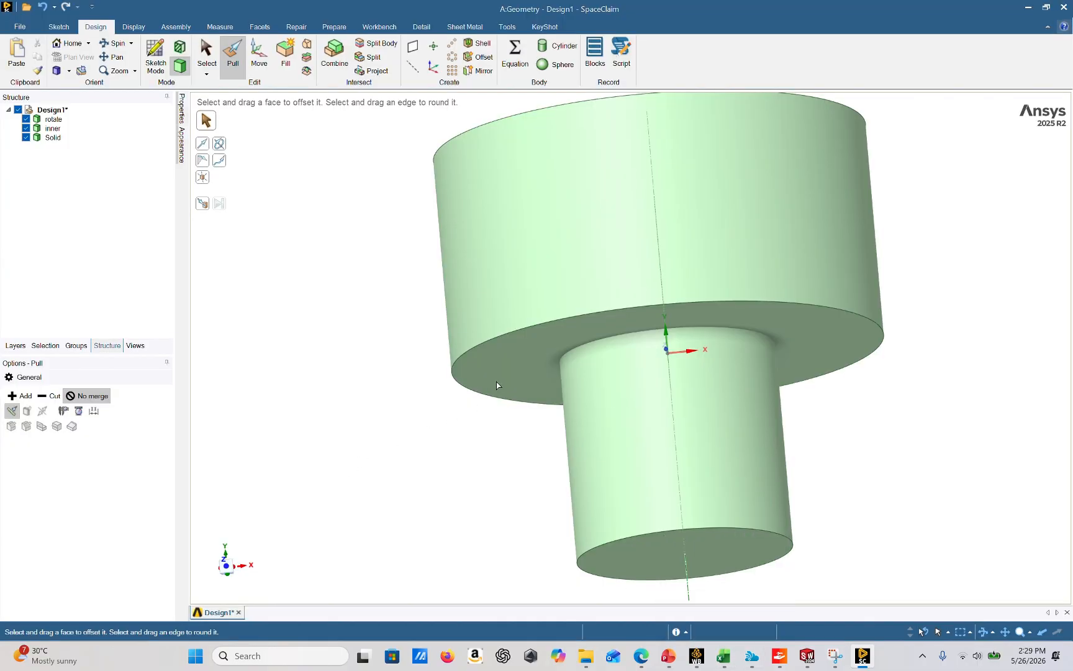
# Step: Pull the bottom face of the large outer cylinder downward by 1041.4 mm with No merge
pyautogui.click(503, 369)
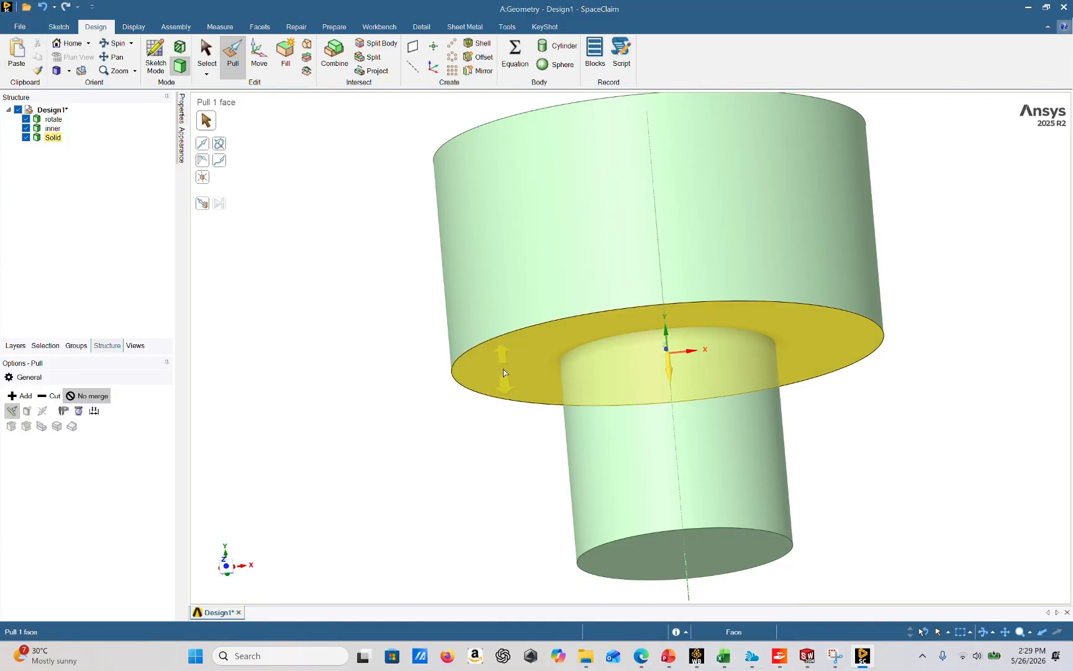
pyautogui.moveTo(503, 369); pyautogui.dragTo(534, 585)
pyautogui.press('BackSpace')
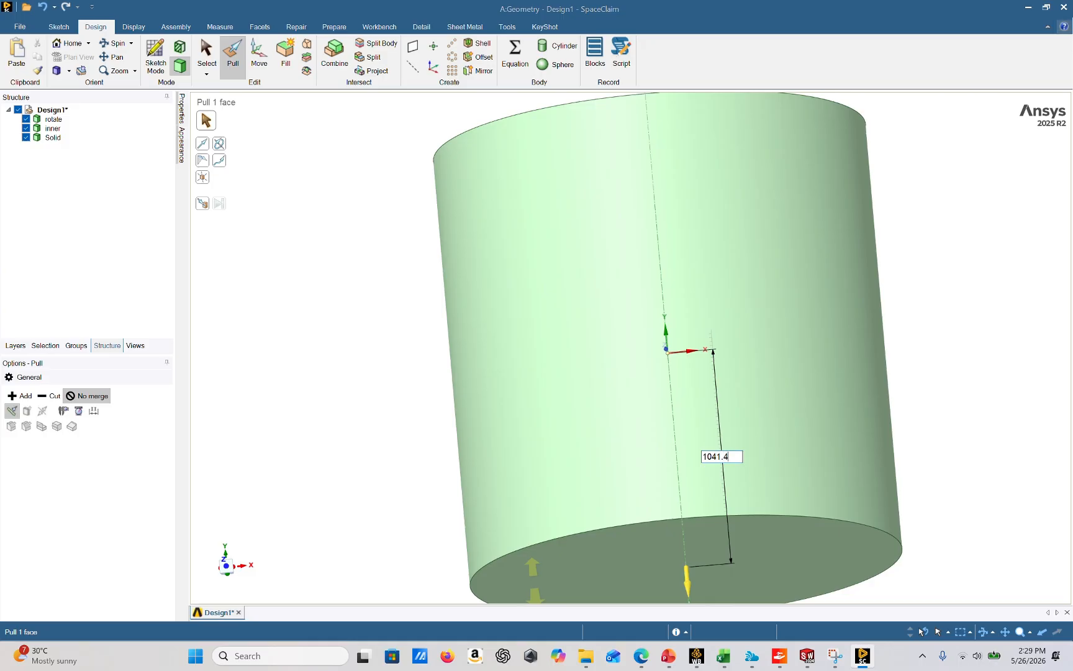
pyautogui.write('1041.4')
pyautogui.press('Return')
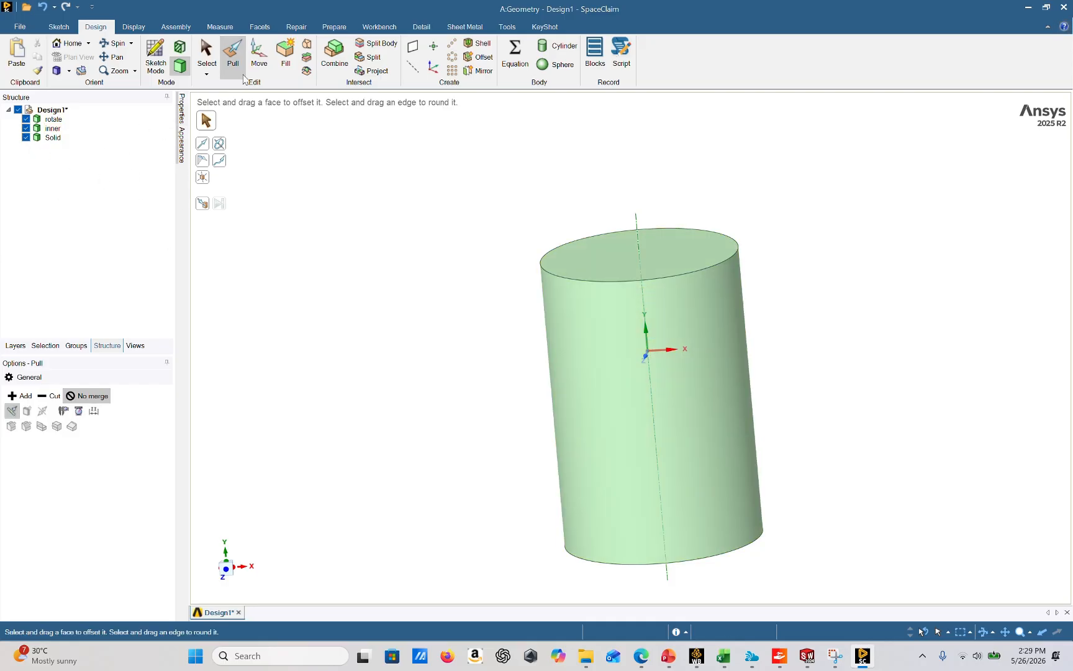
# Step: Use Combine to cut the outer cylinder Solid with the inner body, keeping the cutter
pyautogui.click(334, 61)
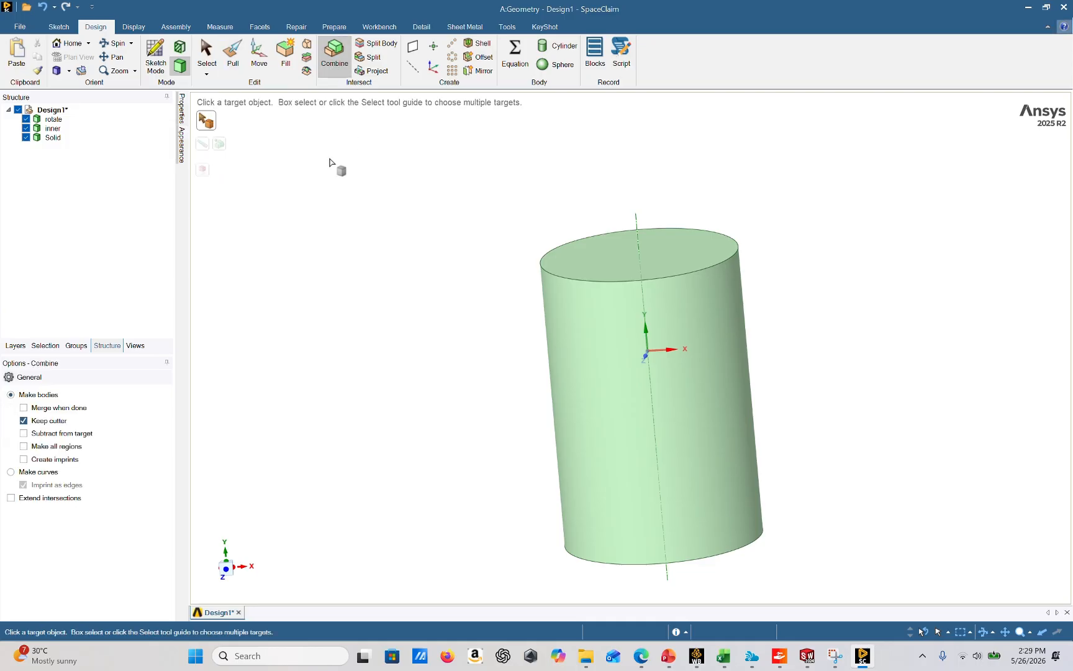
pyautogui.click(56, 142)
pyautogui.click(56, 142)
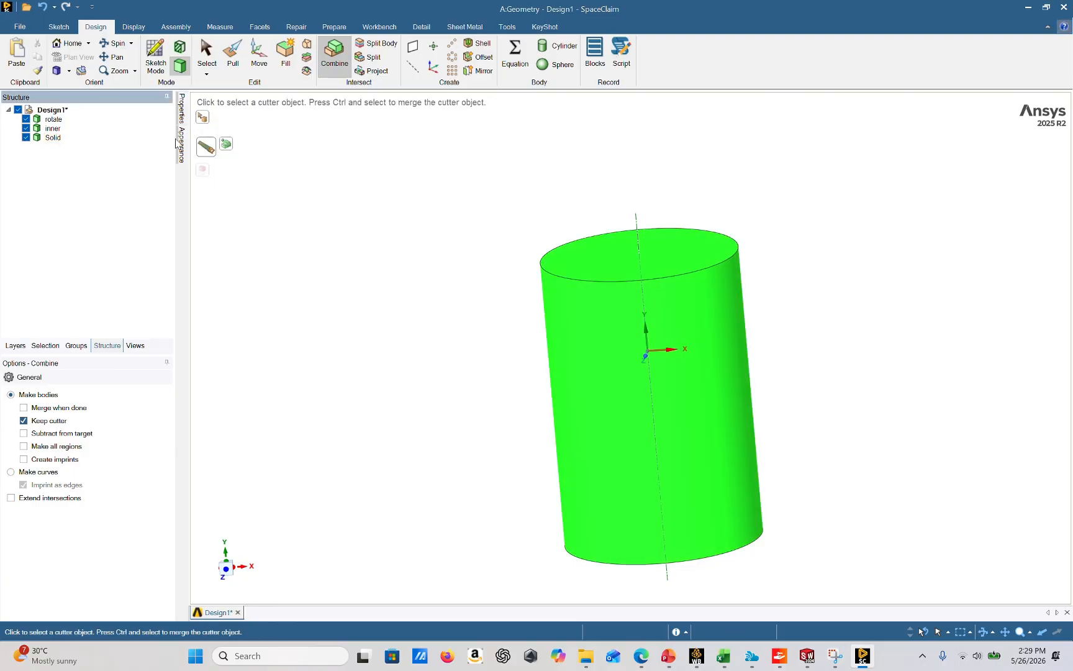
pyautogui.click(54, 129)
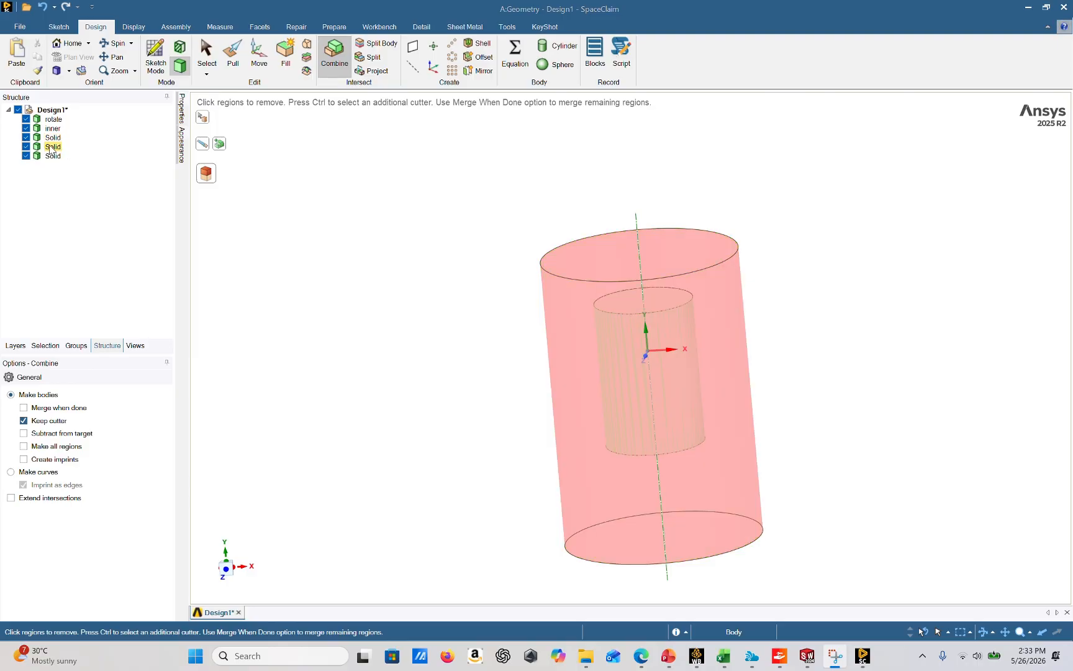
# Step: Remove the duplicate Solid regions inside the outer cylinder so only its hollowed body remains, and finish the Combine
pyautogui.click(25, 137)
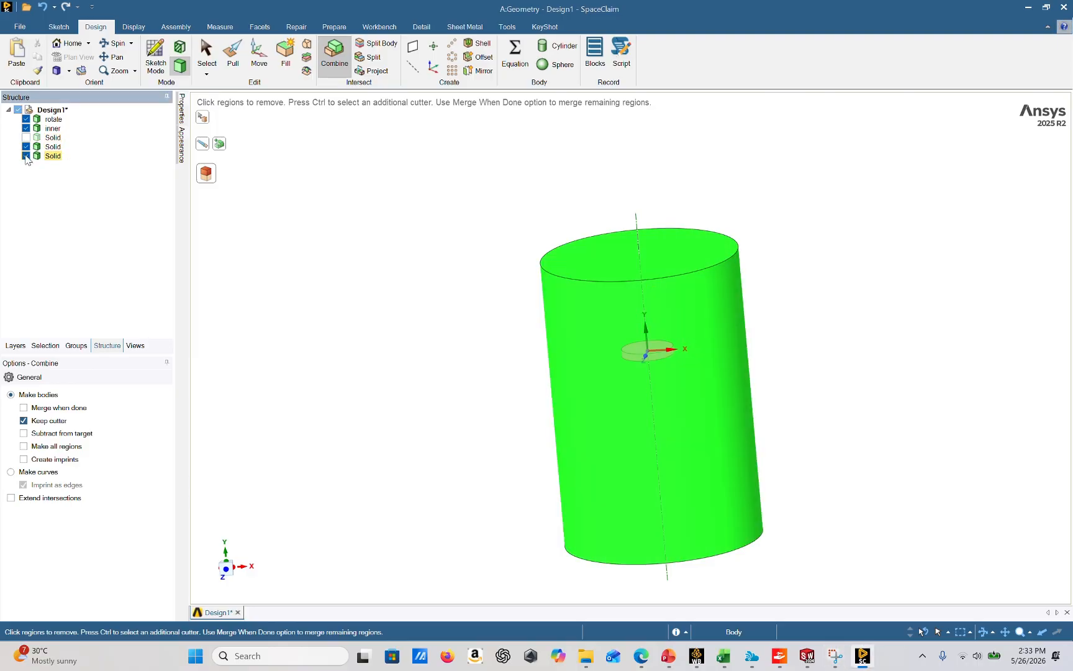
pyautogui.click(25, 156)
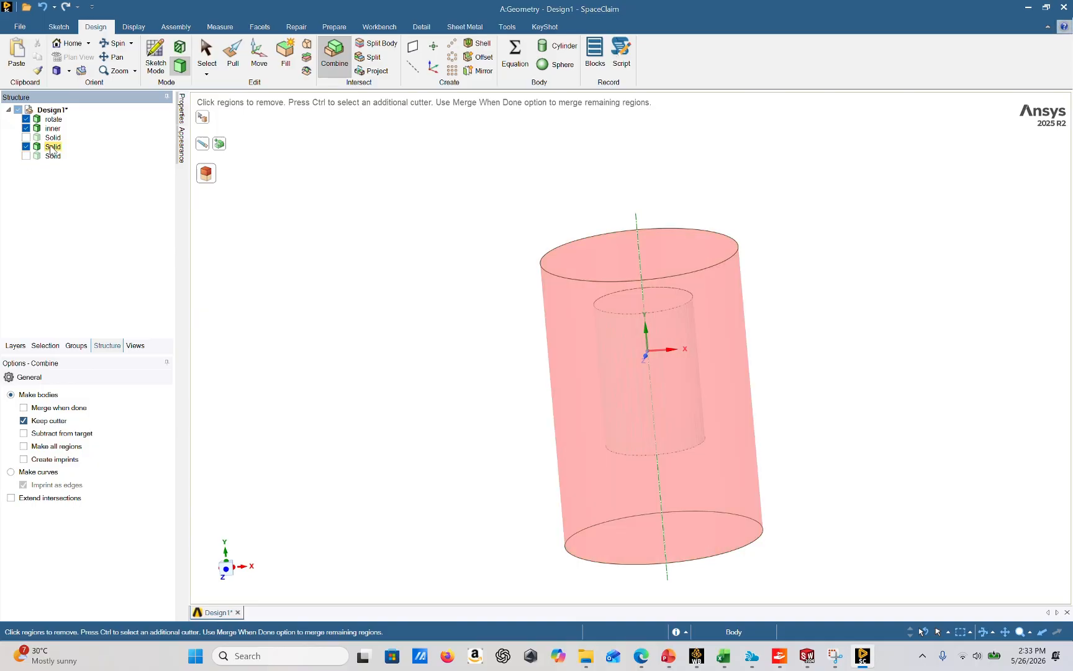
pyautogui.click(53, 149)
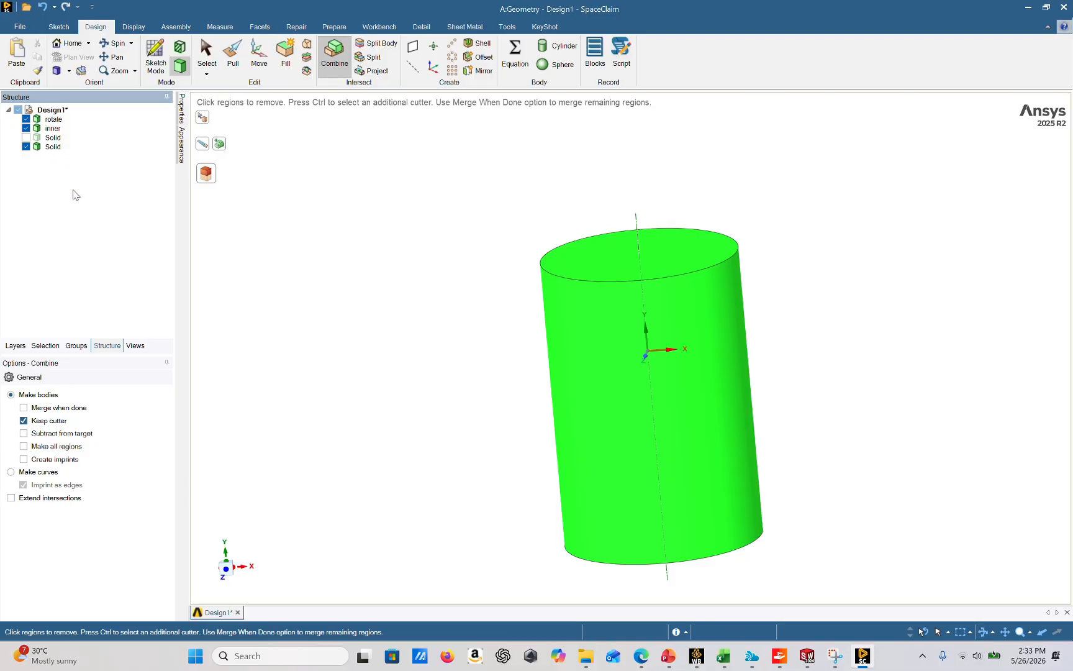
pyautogui.click(53, 140)
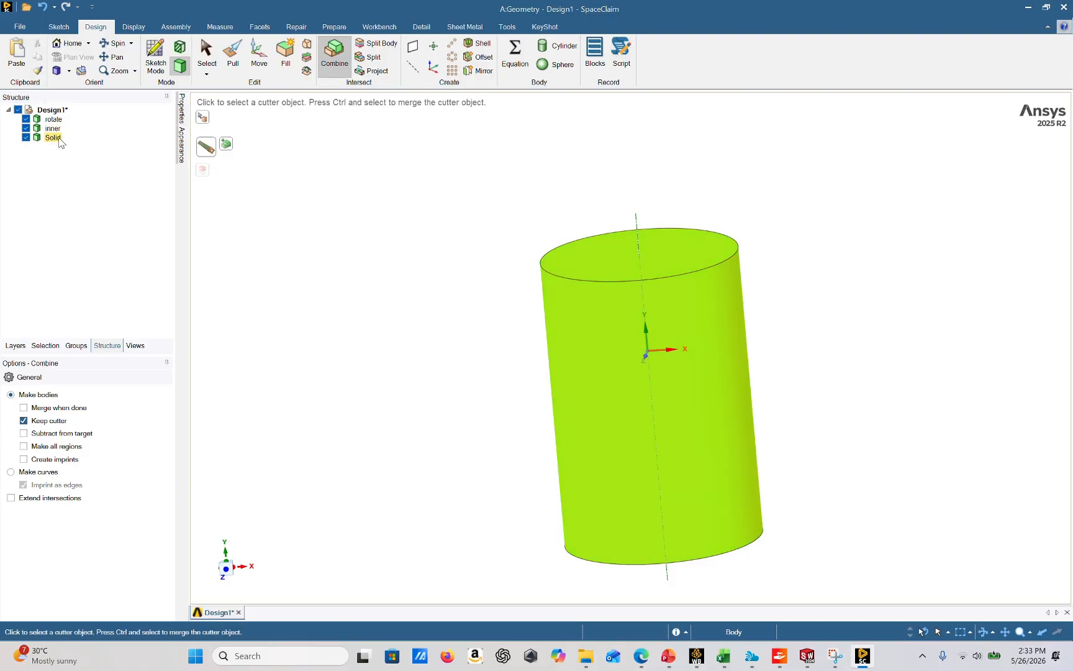
pyautogui.click(207, 58)
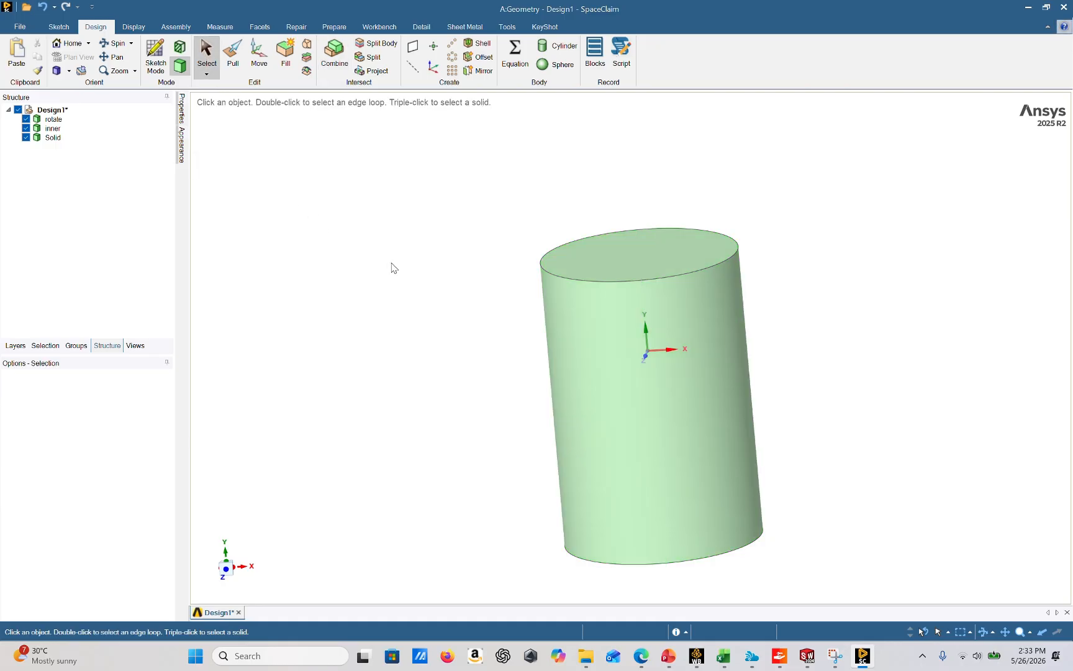
# Step: Hide the rotate and inner bodies, and hide the outer Solid's cylindrical side face and cavity wall to inspect the hollow
pyautogui.moveTo(793, 296)
pyautogui.mouseDown(button='middle')
pyautogui.moveTo(789, 328)
pyautogui.moveTo(776, 297)
pyautogui.mouseUp(button='middle')
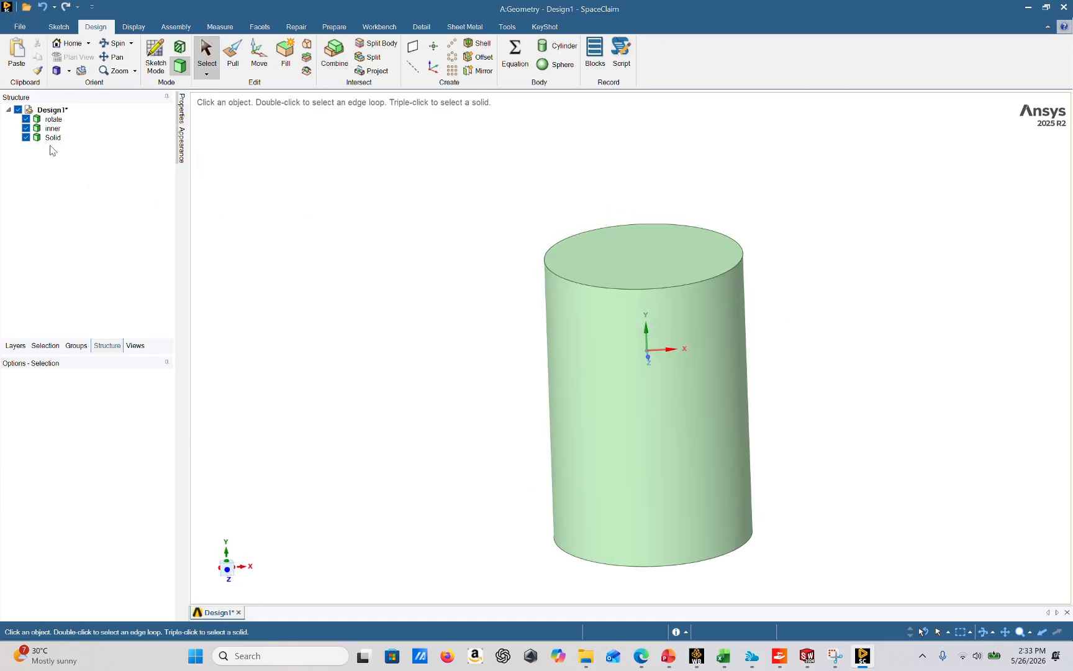
pyautogui.click(26, 129)
pyautogui.click(25, 118)
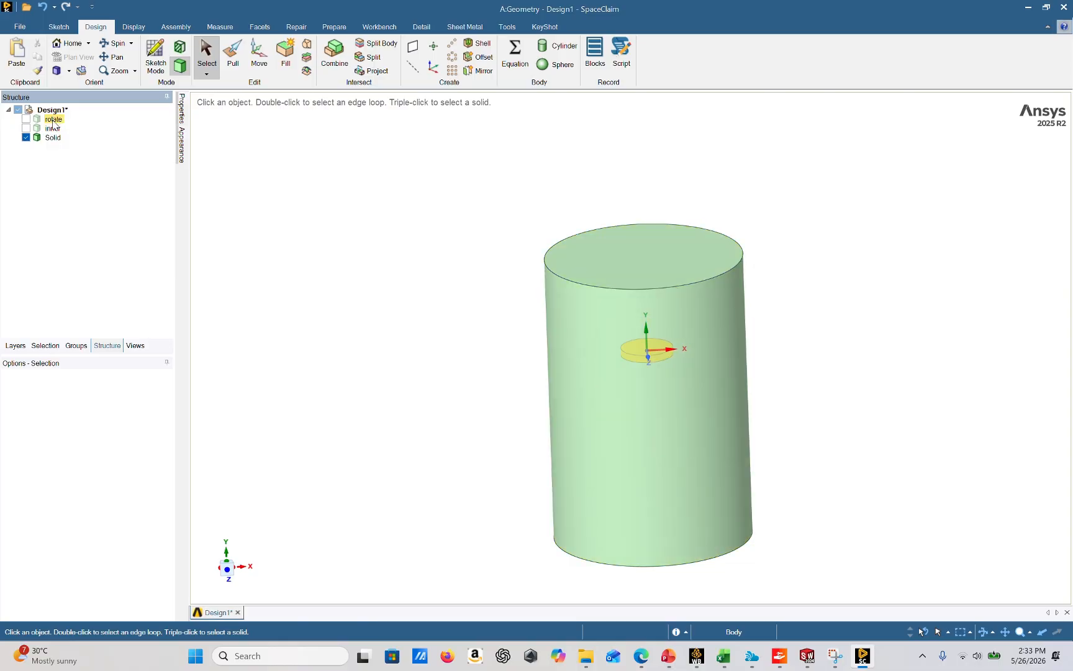
pyautogui.rightClick(685, 387)
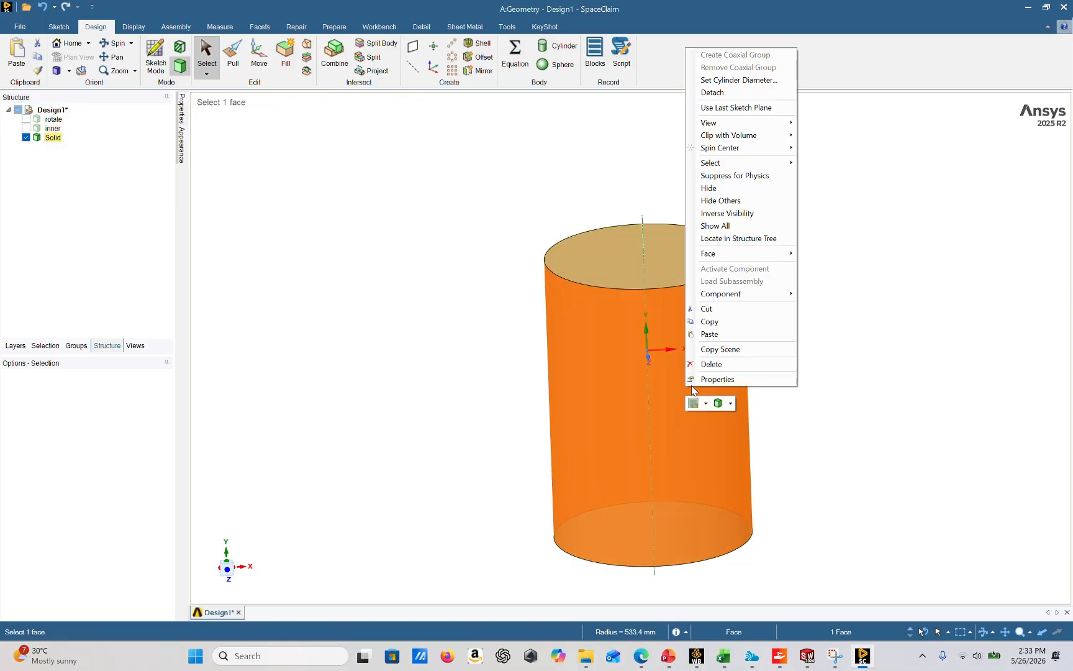
pyautogui.moveTo(721, 253)
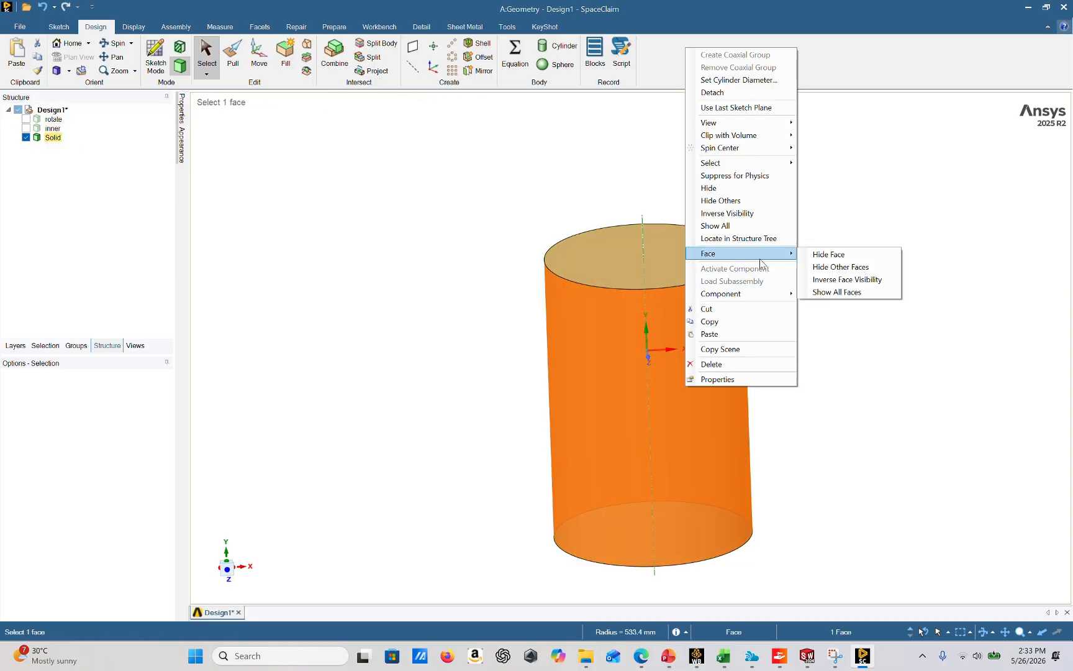
pyautogui.click(821, 254)
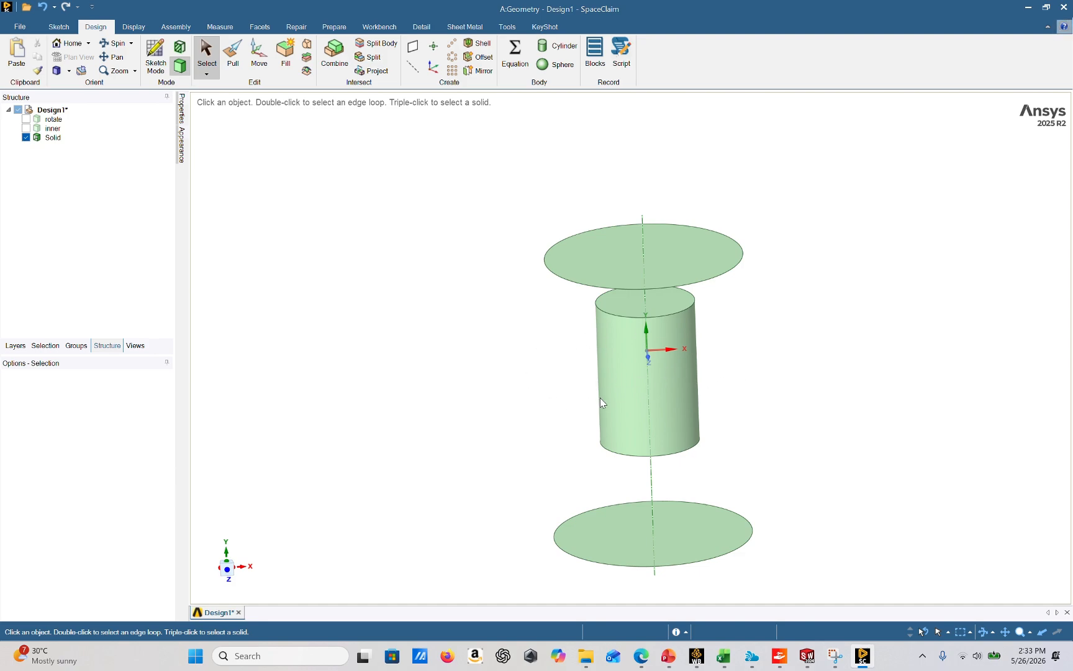
pyautogui.rightClick(677, 370)
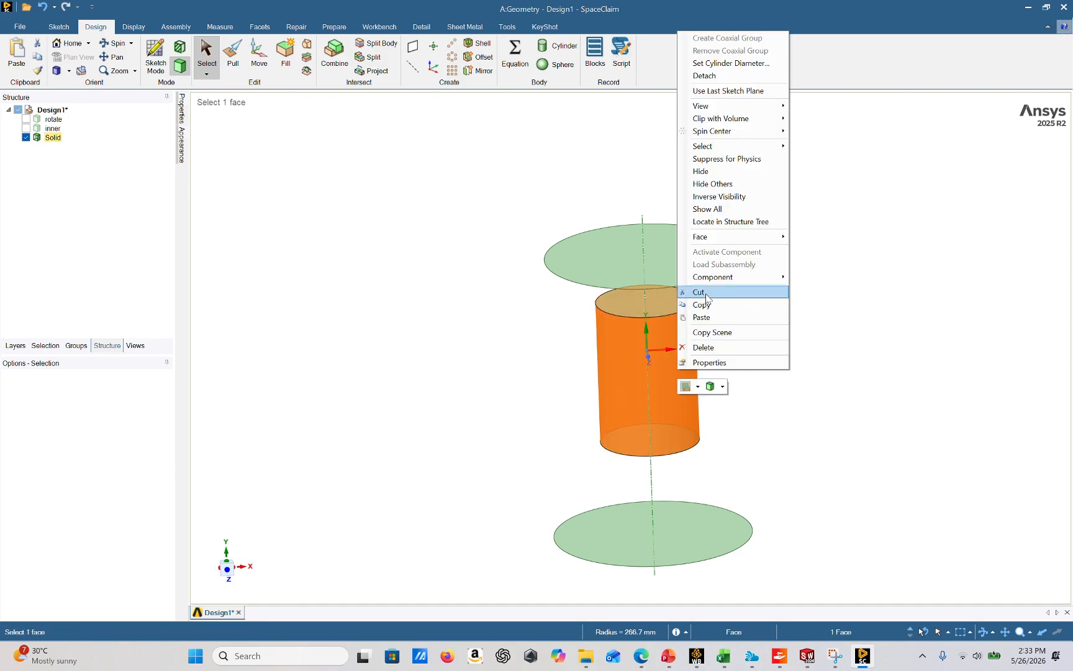
pyautogui.moveTo(724, 239)
pyautogui.click(810, 239)
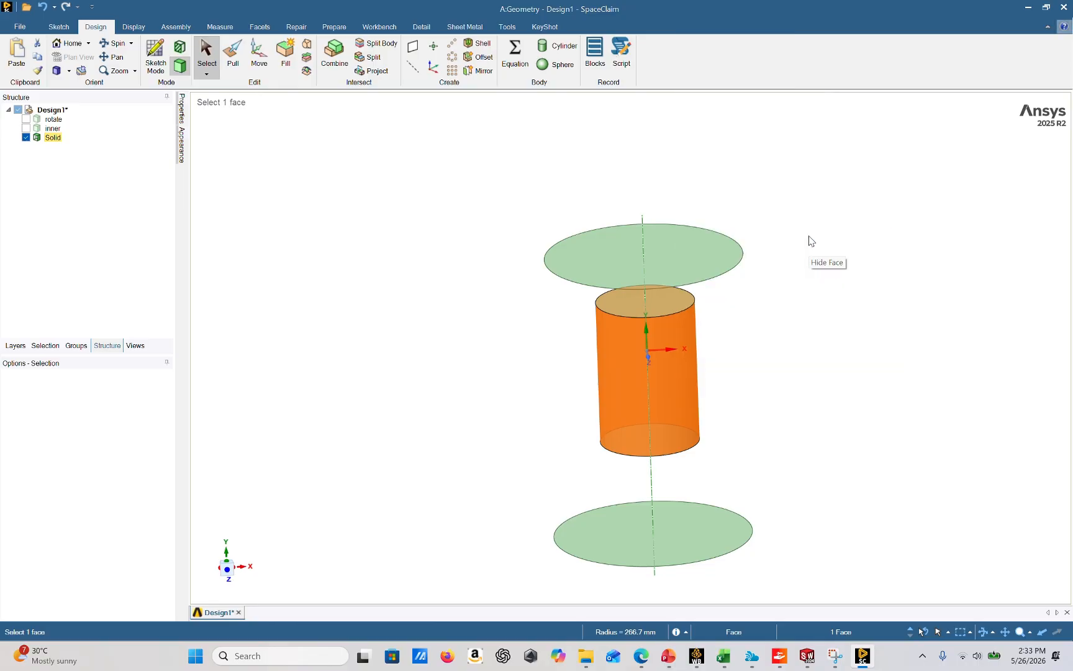
# Step: Show the inner body, hide its cylindrical side face to check the rotating-zone cavity, and turn the rotate body back on
pyautogui.click(25, 128)
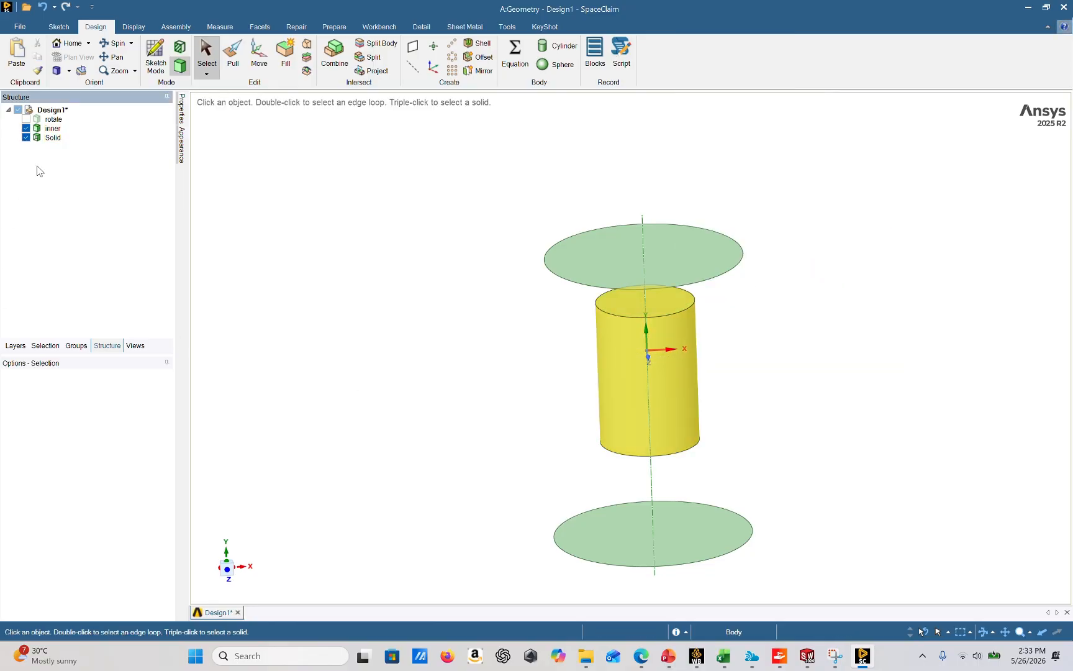
pyautogui.rightClick(687, 386)
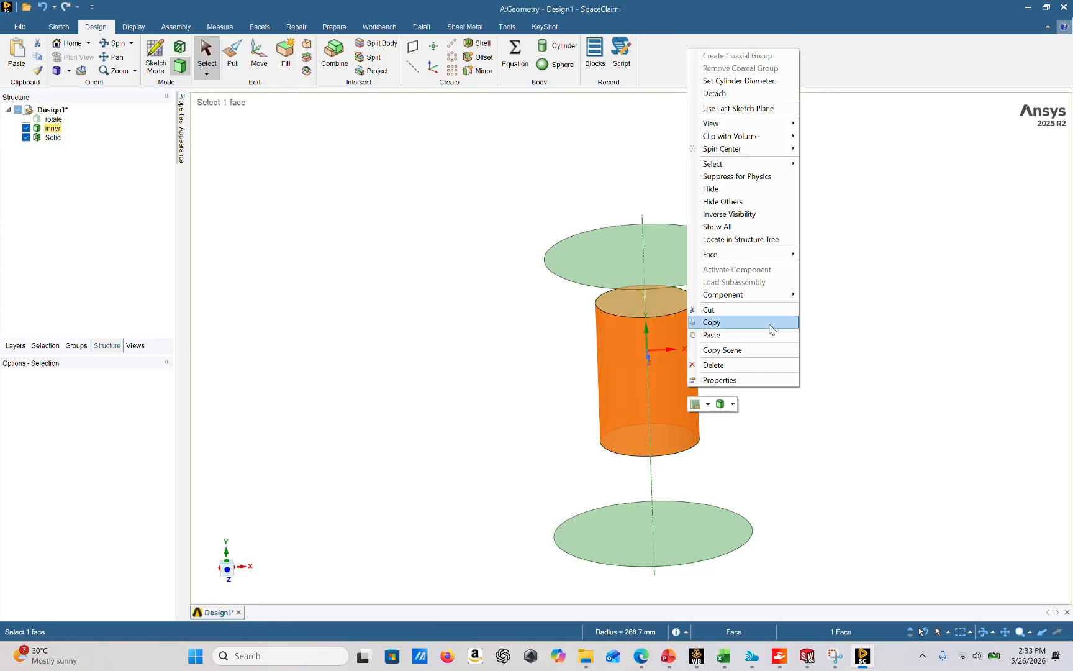
pyautogui.moveTo(763, 262)
pyautogui.click(814, 256)
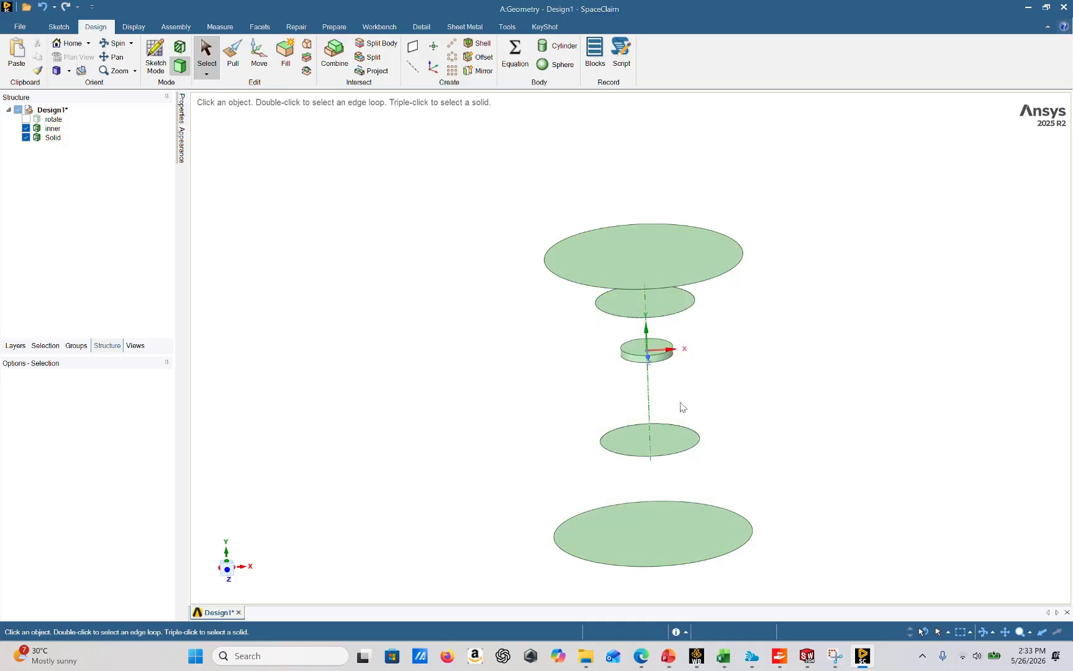
pyautogui.moveTo(681, 406)
pyautogui.mouseDown(button='middle')
pyautogui.moveTo(733, 405)
pyautogui.moveTo(677, 402)
pyautogui.mouseUp(button='middle')
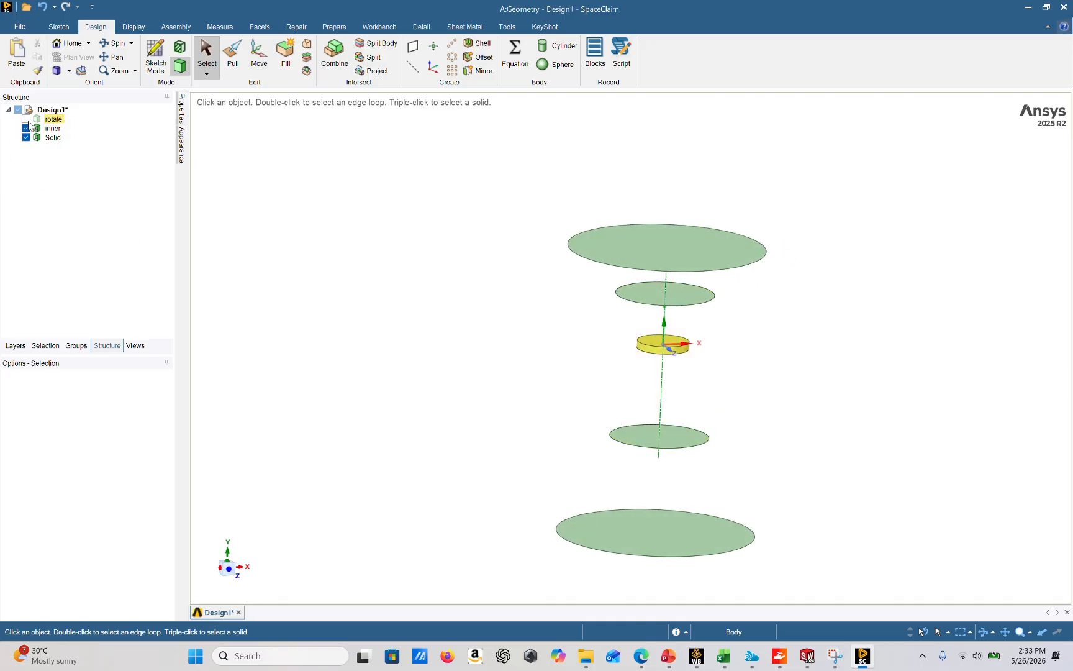
pyautogui.click(53, 119)
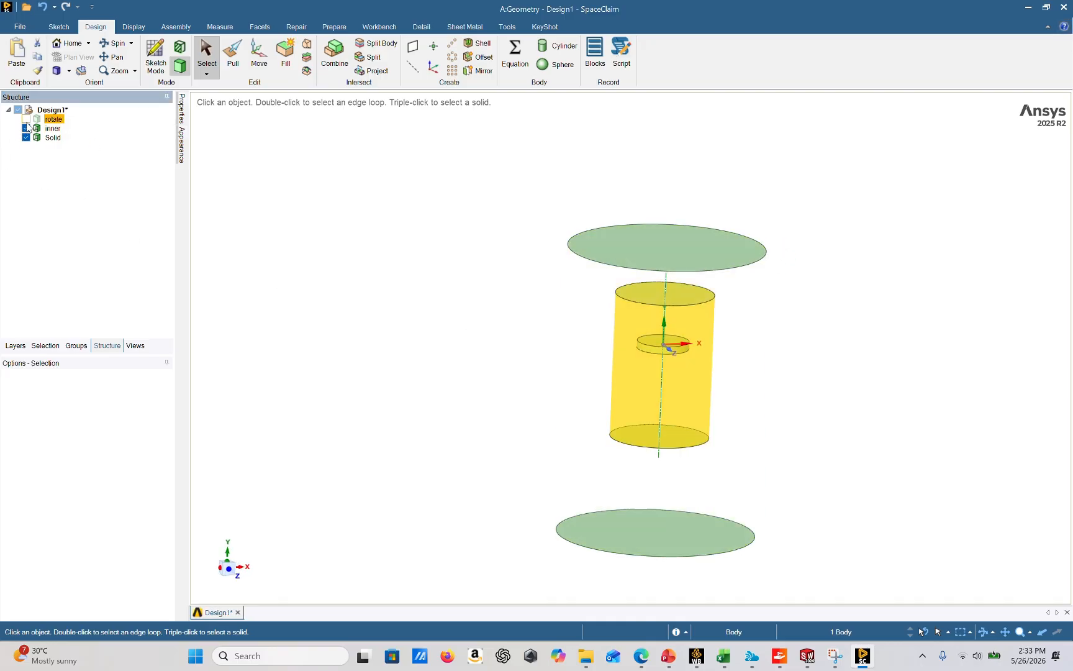
pyautogui.click(25, 119)
# Step: Show all hidden faces of the inner body and the outer Solid again
pyautogui.rightClick(660, 302)
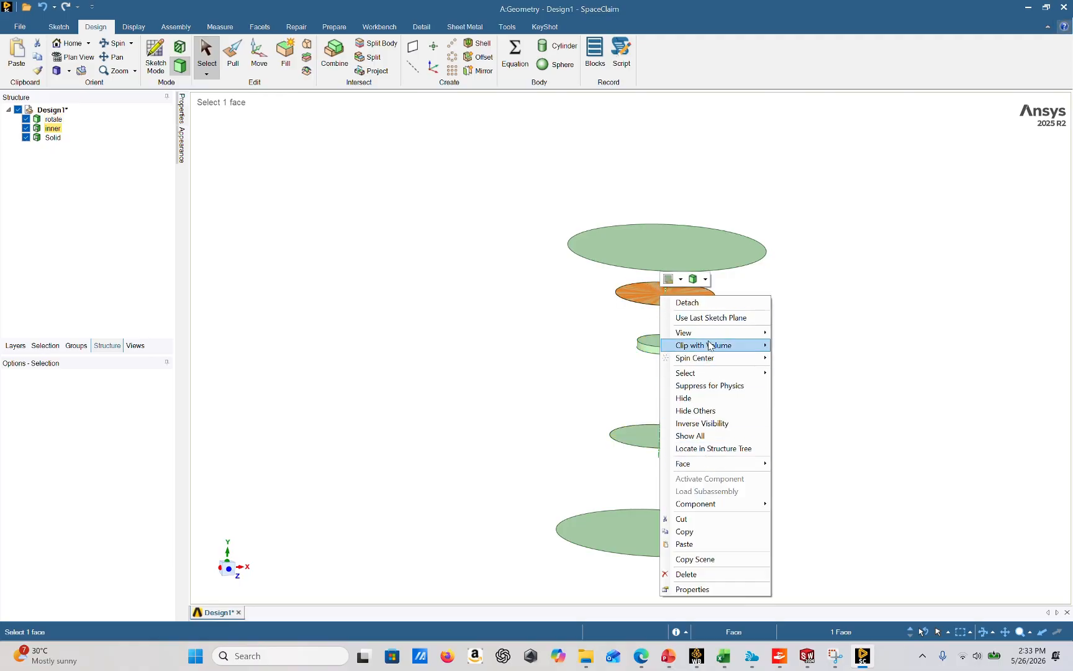
pyautogui.moveTo(719, 467)
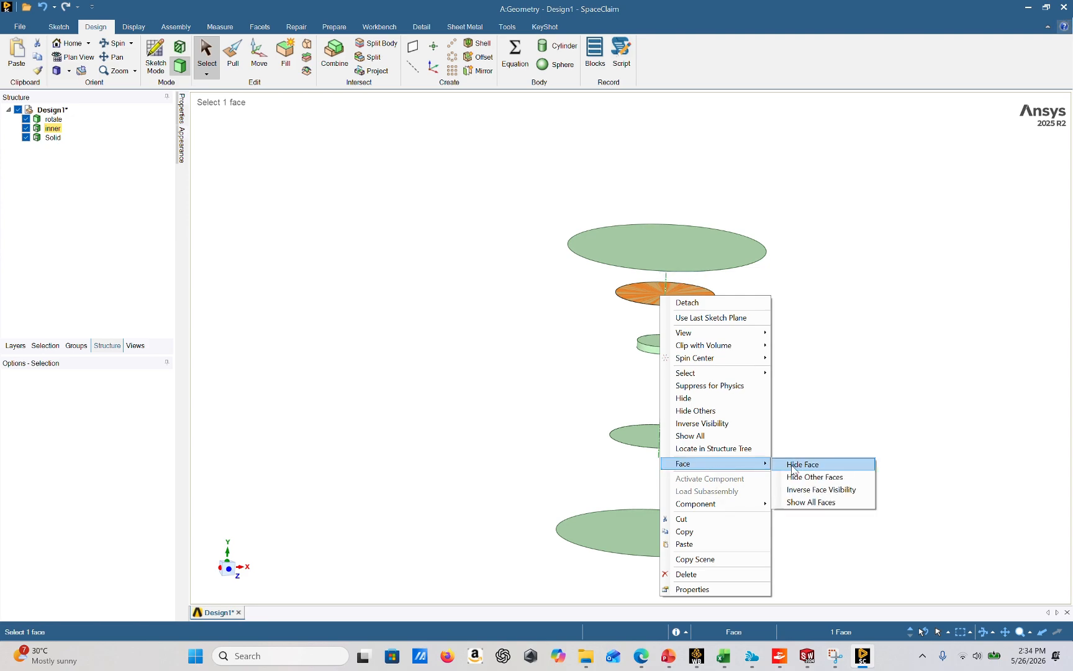
pyautogui.click(804, 489)
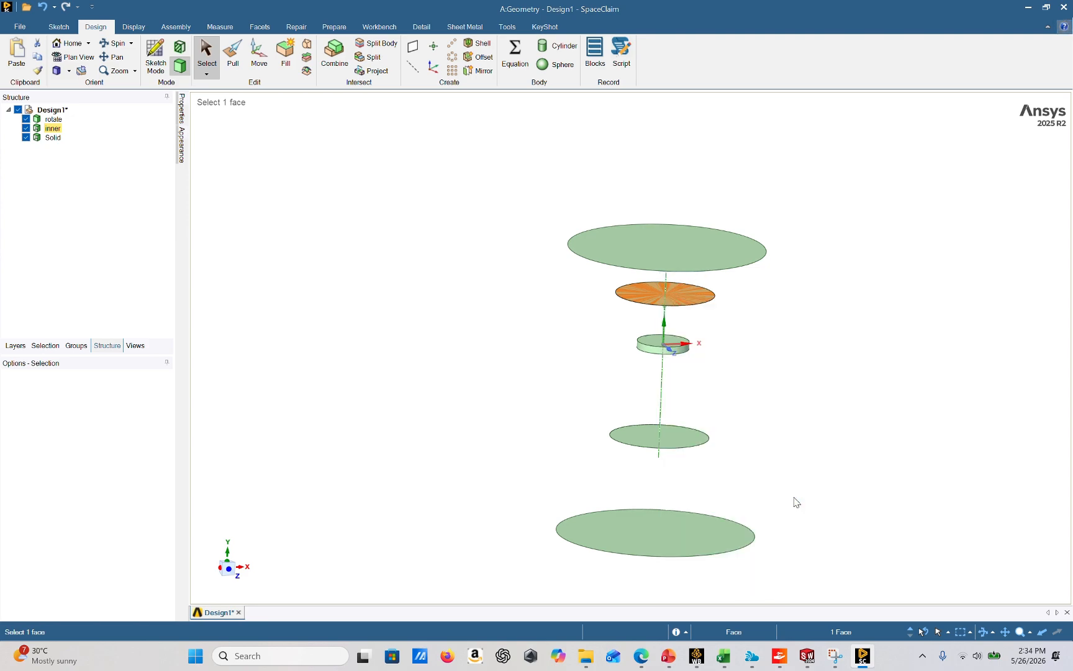
pyautogui.rightClick(663, 538)
pyautogui.moveTo(707, 410)
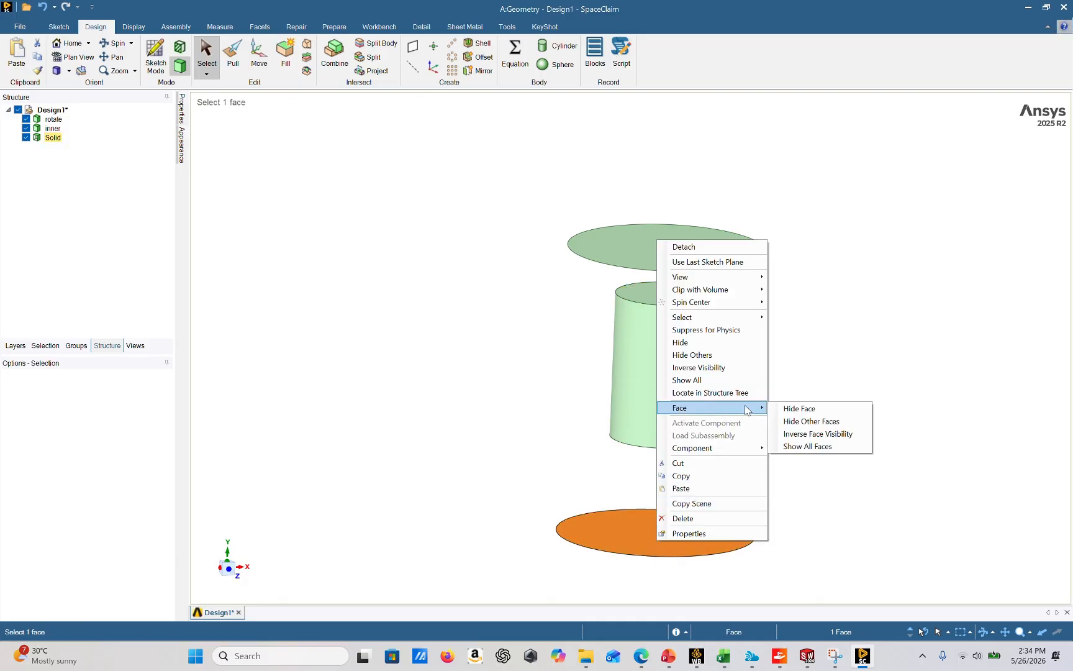
pyautogui.click(801, 446)
pyautogui.moveTo(839, 410); pyautogui.dragTo(740, 381, button='middle')
pyautogui.scroll(2, 728, 439)
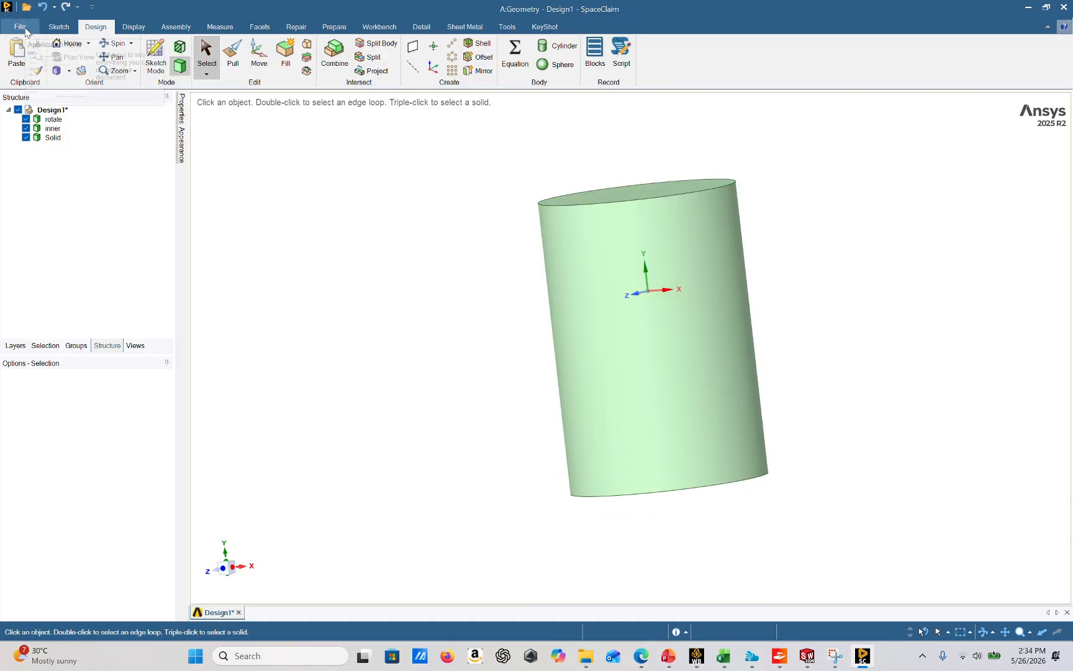
# Step: Save the design in the Documents folder as a SpaceClaim file named Domain Setup
pyautogui.click(24, 28)
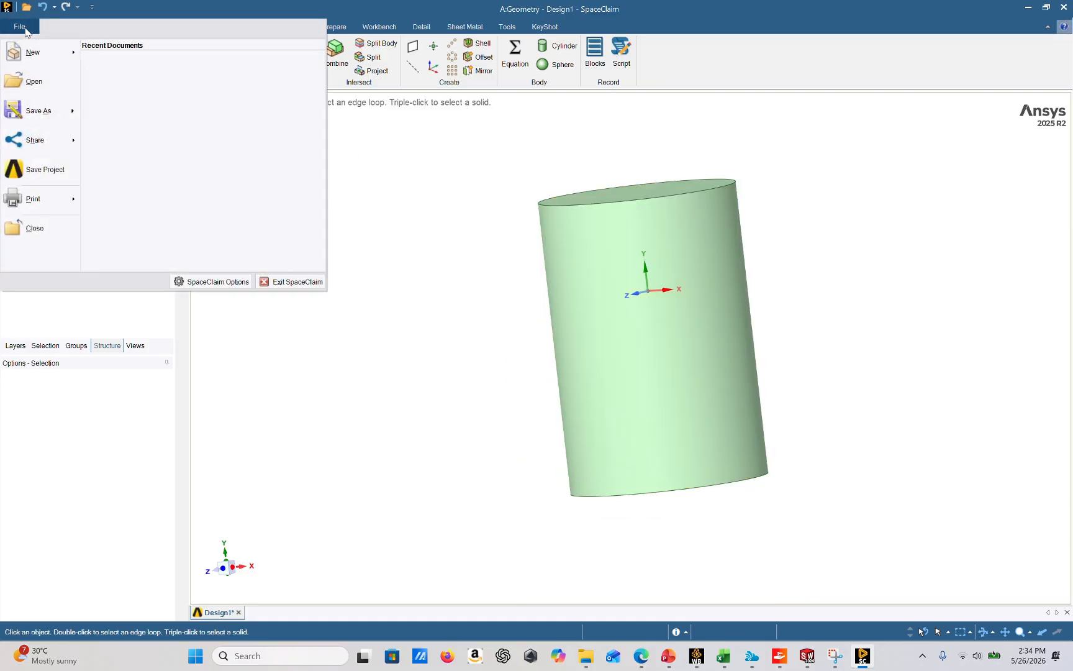
pyautogui.click(71, 112)
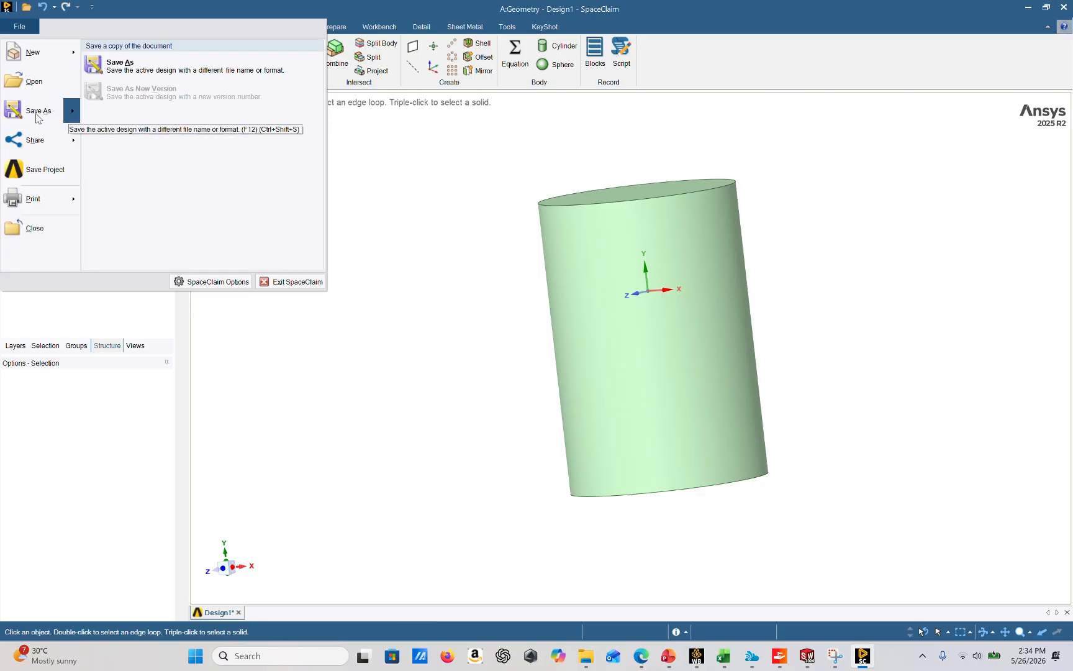
pyautogui.click(121, 66)
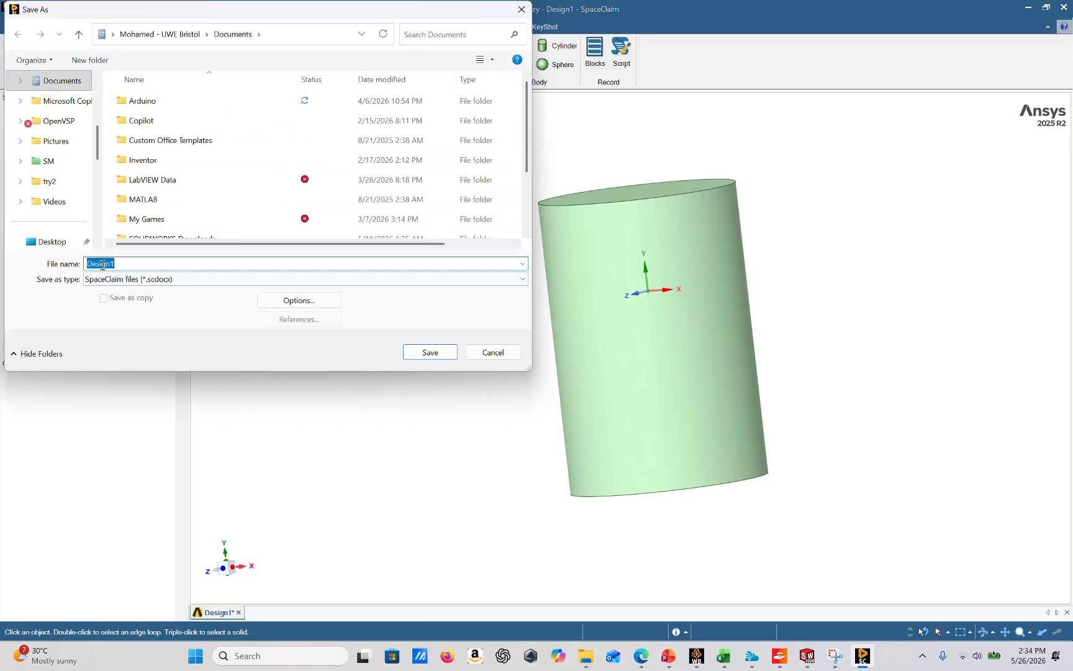
pyautogui.press('BackSpace')
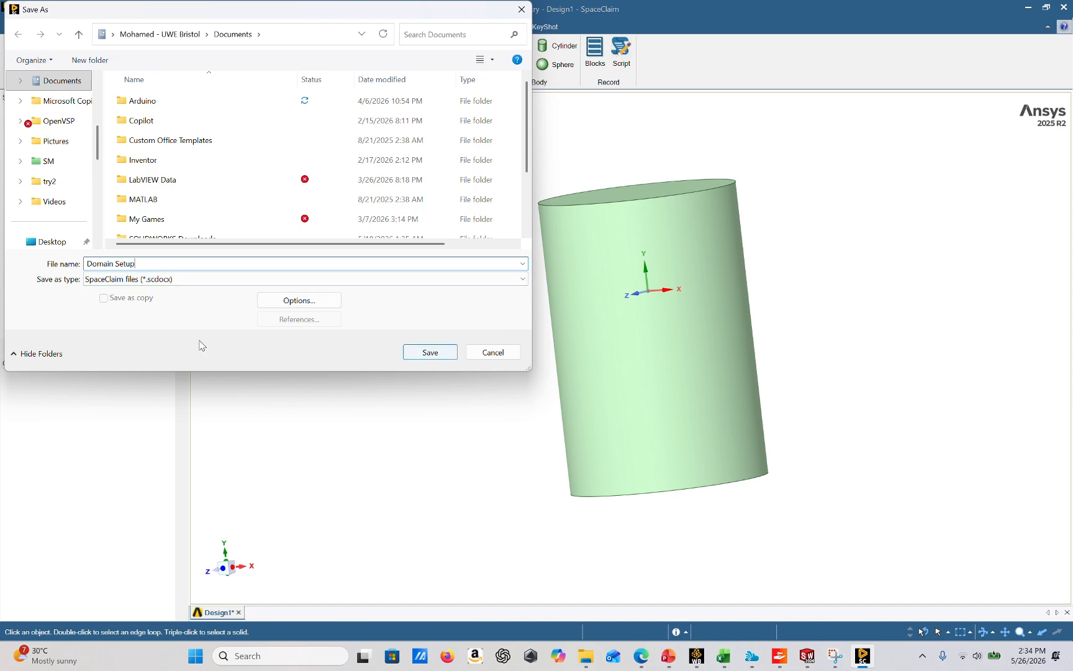
pyautogui.click(427, 352)
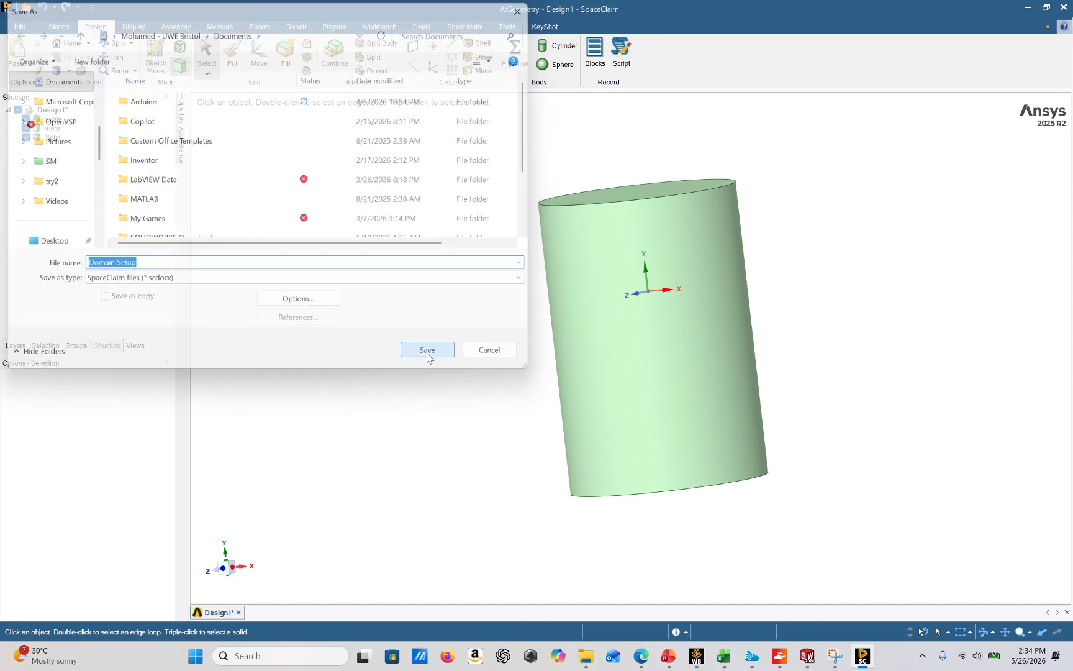